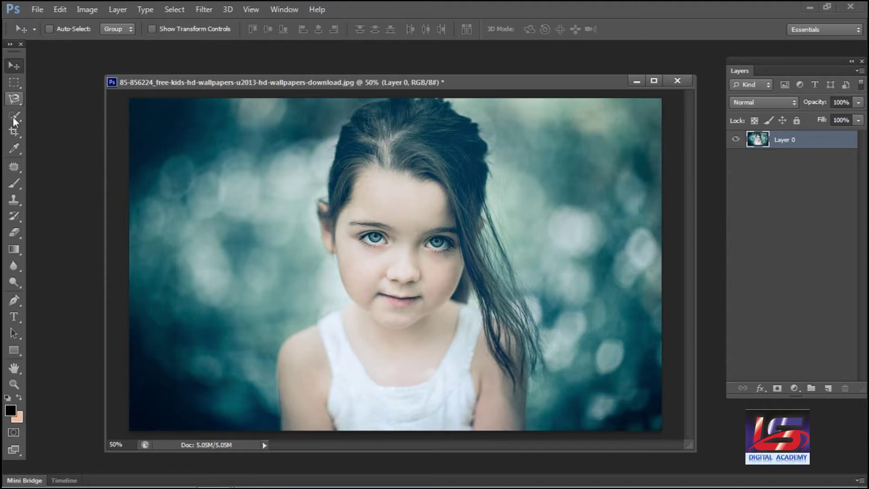
# Crop the portrait to a tall box around the girl's face, then undo it
pyautogui.click(20, 135)
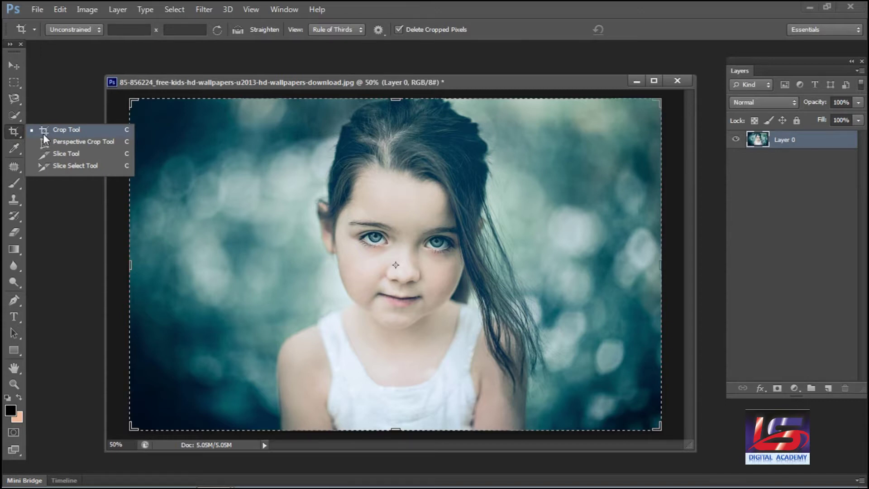
pyautogui.click(42, 133)
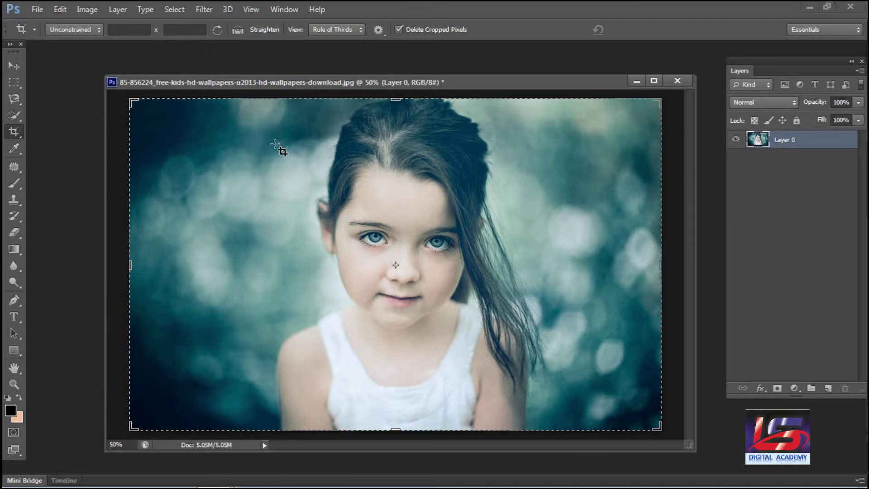
pyautogui.moveTo(328, 108)
pyautogui.mouseDown()
pyautogui.moveTo(414, 234)
pyautogui.moveTo(485, 381)
pyautogui.mouseUp()
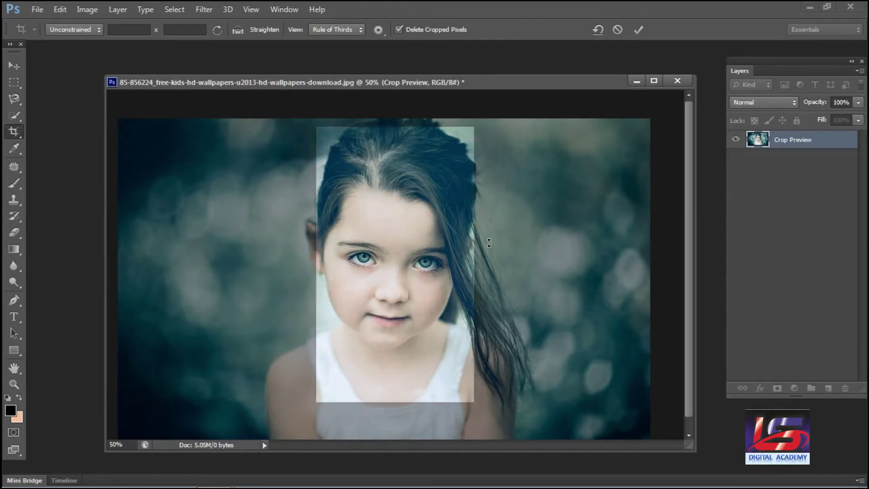
pyautogui.press('Return')
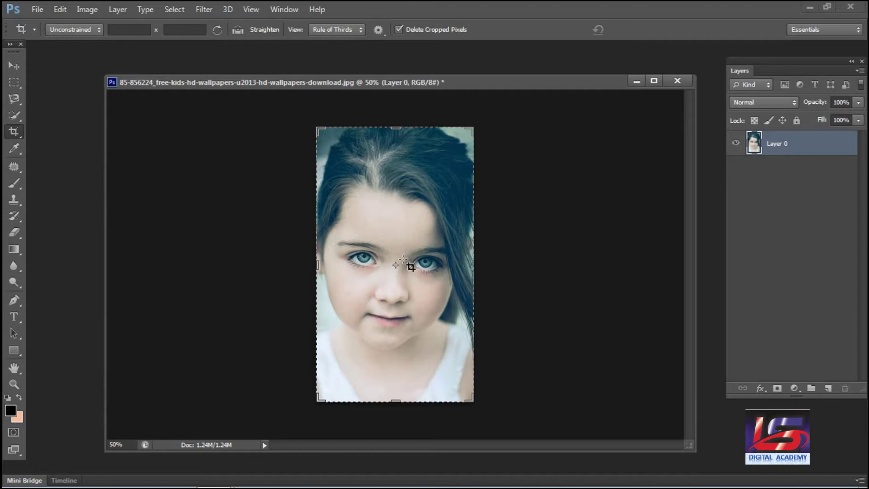
pyautogui.hotkey('ctrl', 'z')
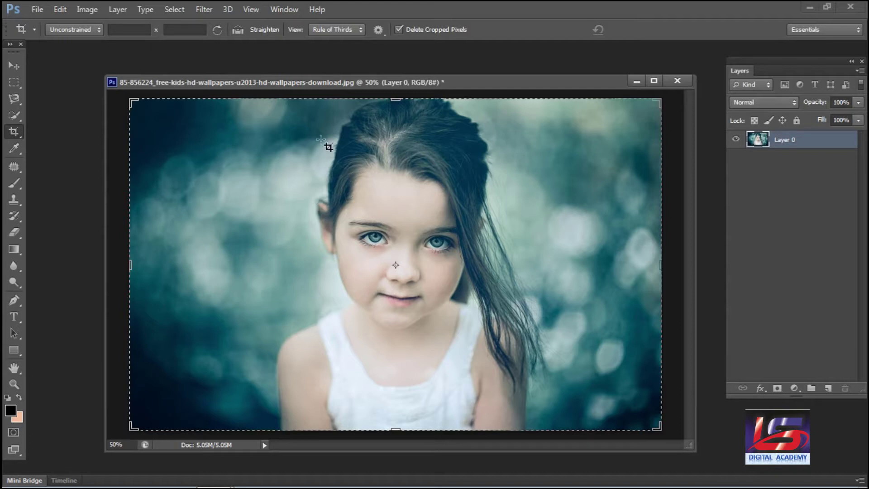
# Crop to a wide strip across the face, then undo it
pyautogui.moveTo(205, 188)
pyautogui.mouseDown()
pyautogui.moveTo(632, 345)
pyautogui.moveTo(625, 340)
pyautogui.mouseUp()
pyautogui.press('Return')
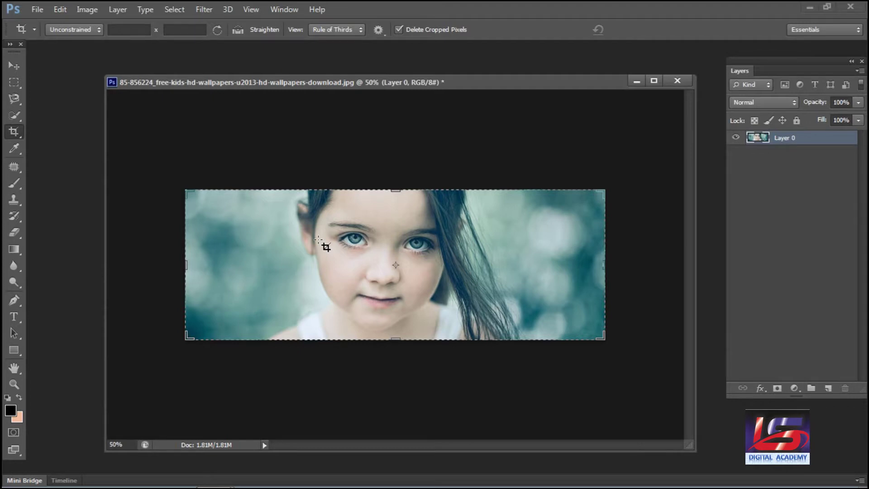
pyautogui.hotkey('ctrl', 'z')
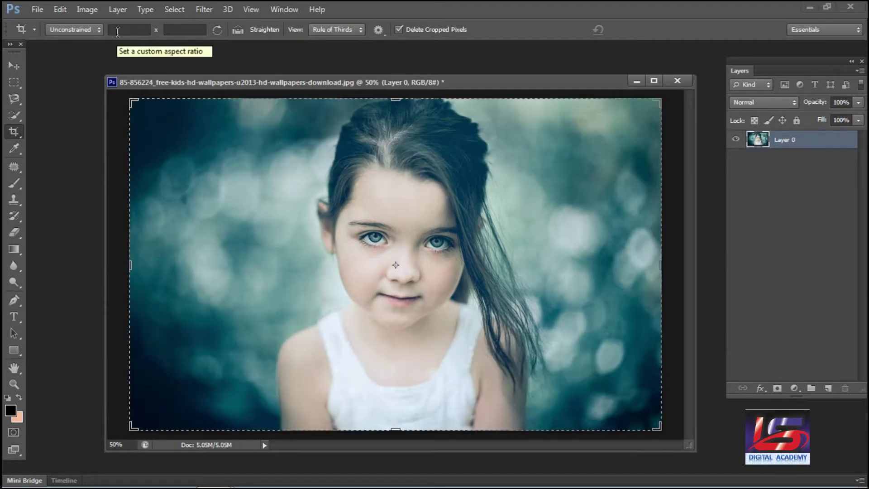
# Enter a 3 x 2 crop ratio and apply it, trimming the portrait's left and right edges
pyautogui.click(117, 31)
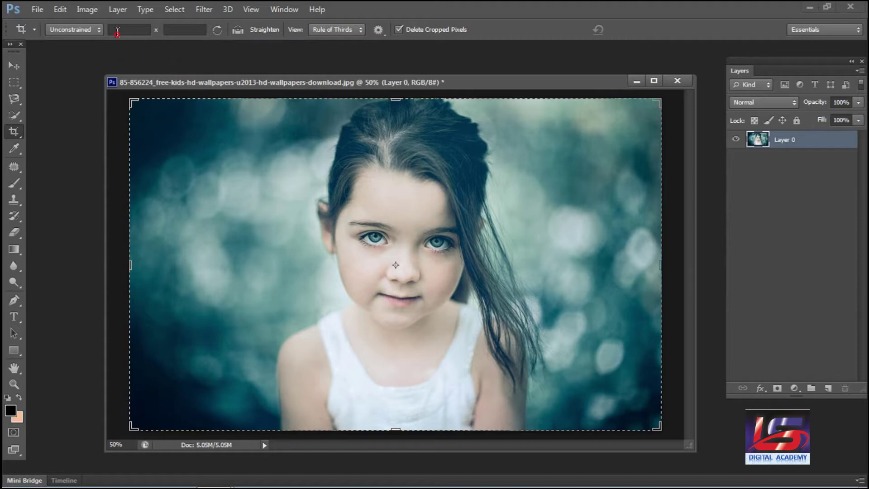
pyautogui.click(126, 31)
pyautogui.write('3')
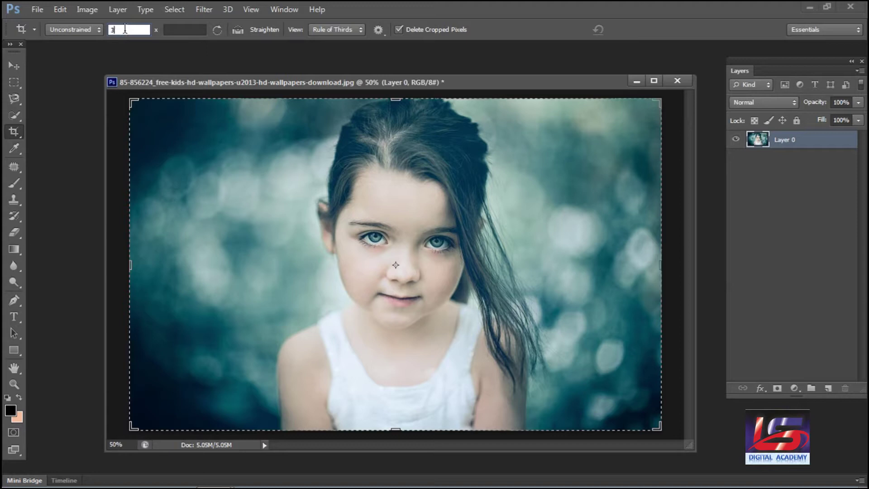
pyautogui.click(184, 31)
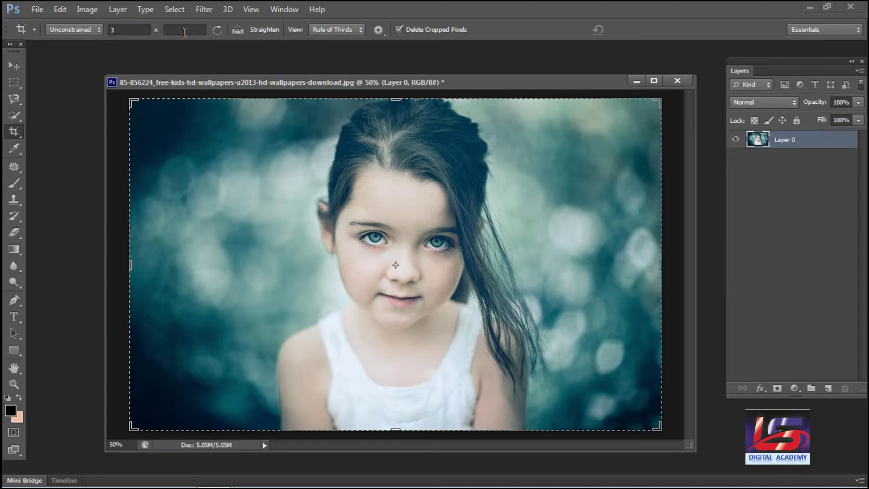
pyautogui.click(185, 32)
pyautogui.click(186, 31)
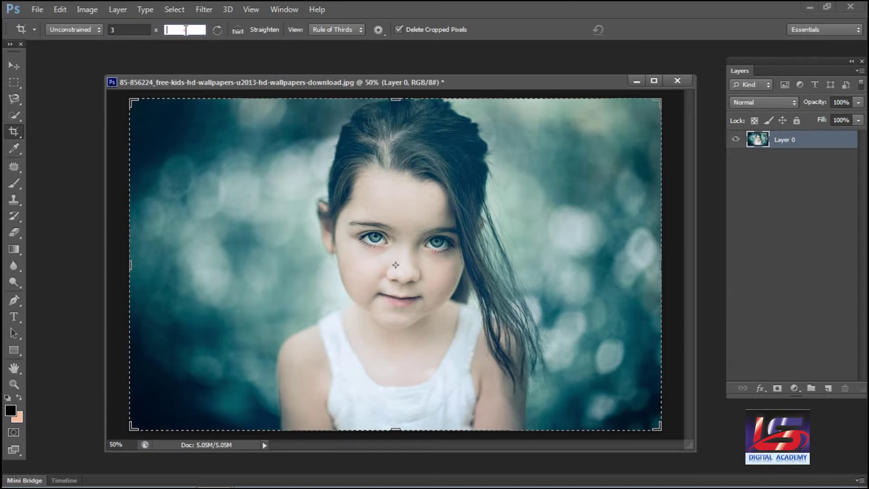
pyautogui.write('2')
pyautogui.press('Return')
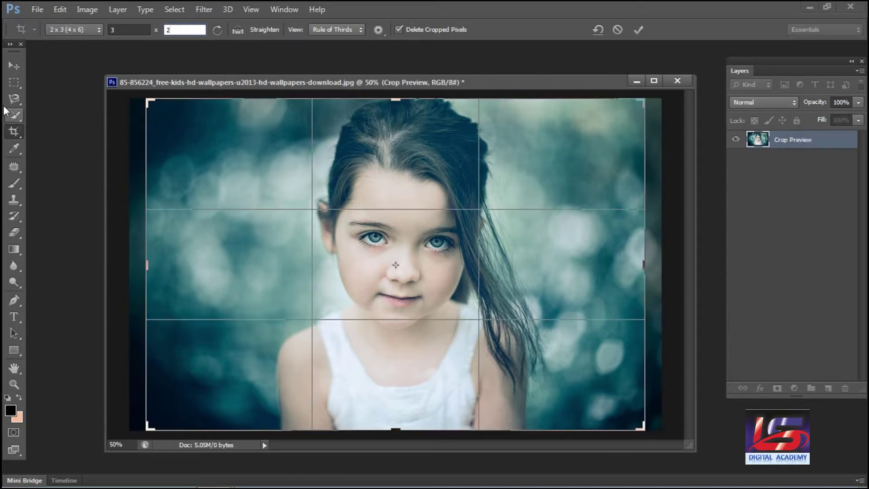
pyautogui.click(15, 67)
pyautogui.click(404, 198)
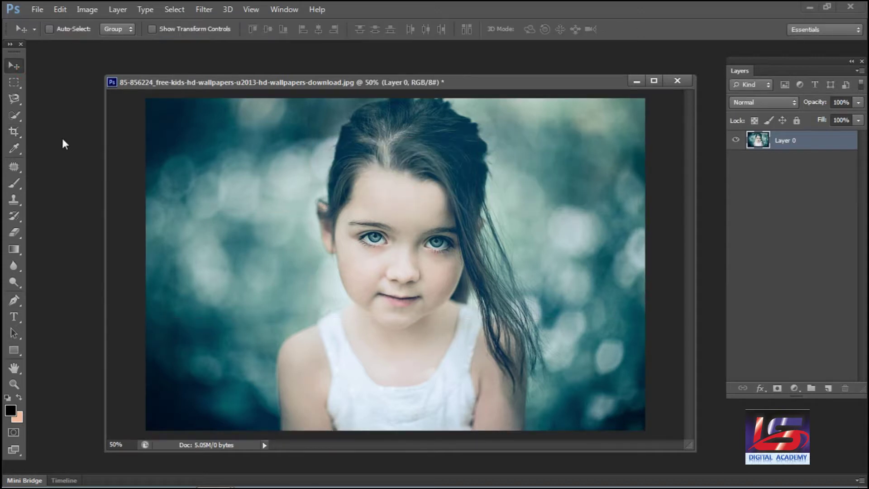
# Draw a smaller 3:2 crop area around the girl, then cancel it
pyautogui.click(15, 132)
pyautogui.moveTo(318, 111)
pyautogui.mouseDown()
pyautogui.moveTo(466, 312)
pyautogui.moveTo(568, 370)
pyautogui.moveTo(615, 331)
pyautogui.mouseUp()
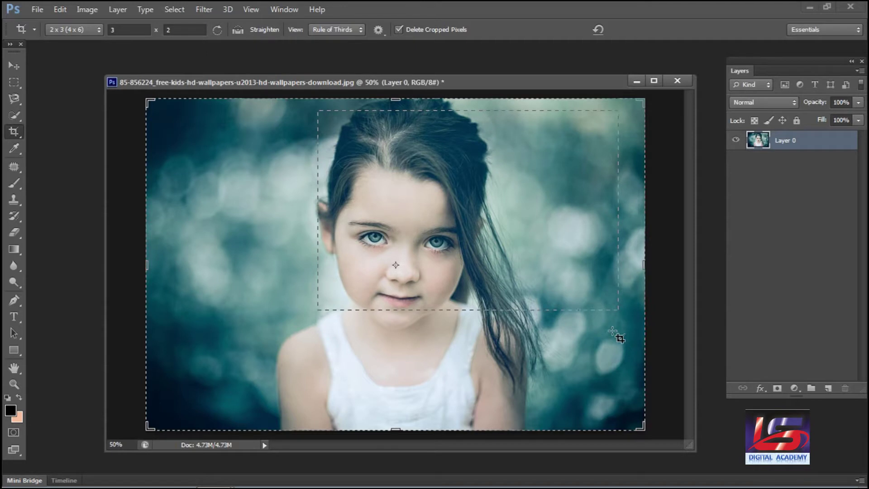
pyautogui.moveTo(615, 331); pyautogui.dragTo(489, 275)
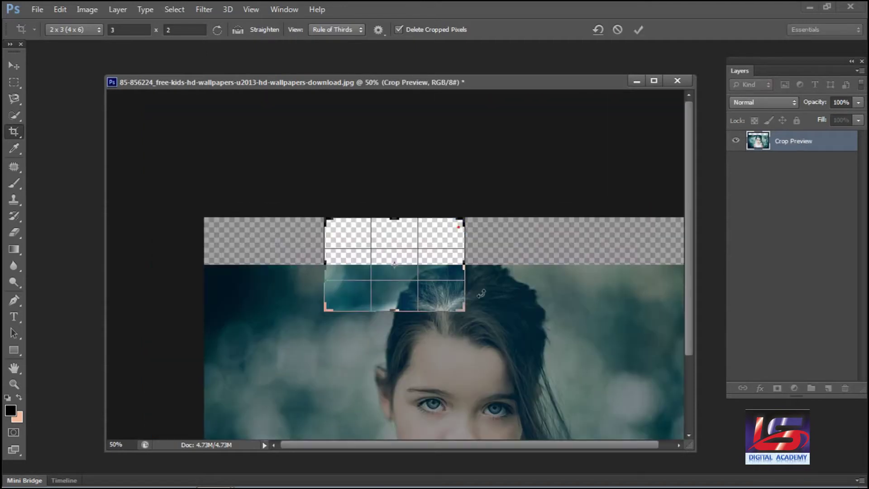
pyautogui.press('Escape')
# Apply a 6 x 6 square crop centred on the girl, then undo it
pyautogui.moveTo(317, 171); pyautogui.dragTo(577, 378)
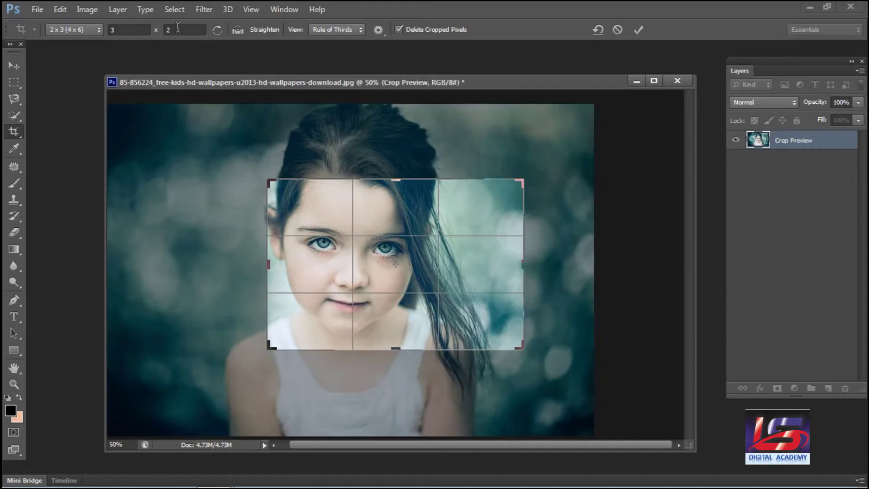
pyautogui.doubleClick(181, 30)
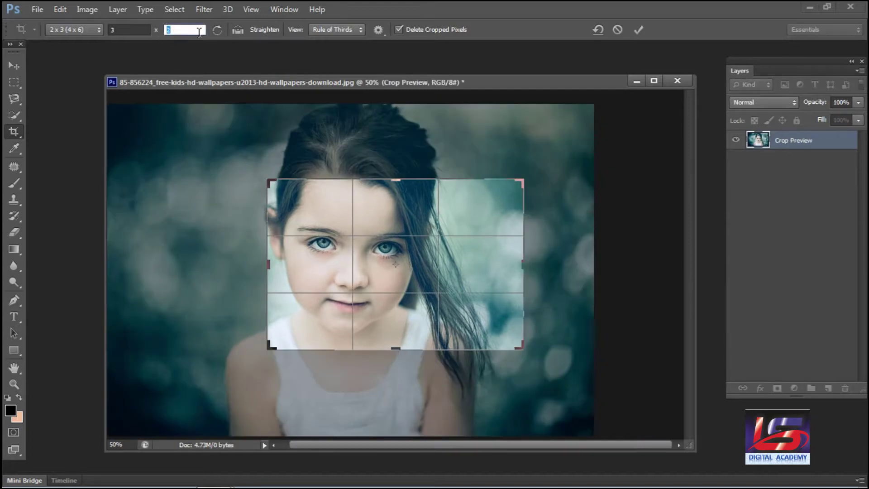
pyautogui.write('6')
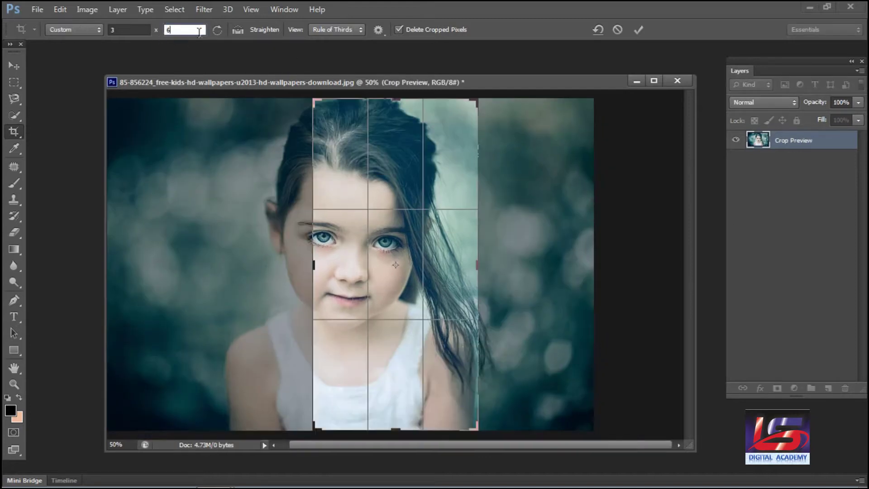
pyautogui.click(135, 32)
pyautogui.write('2')
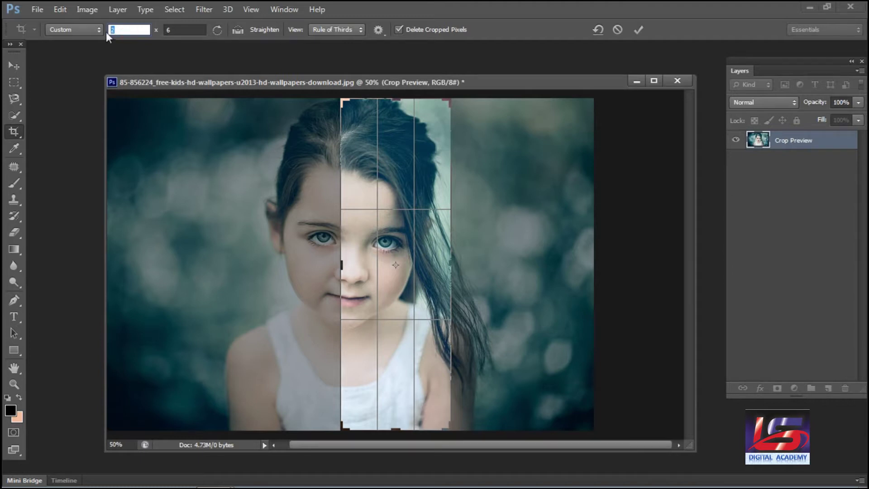
pyautogui.write('6')
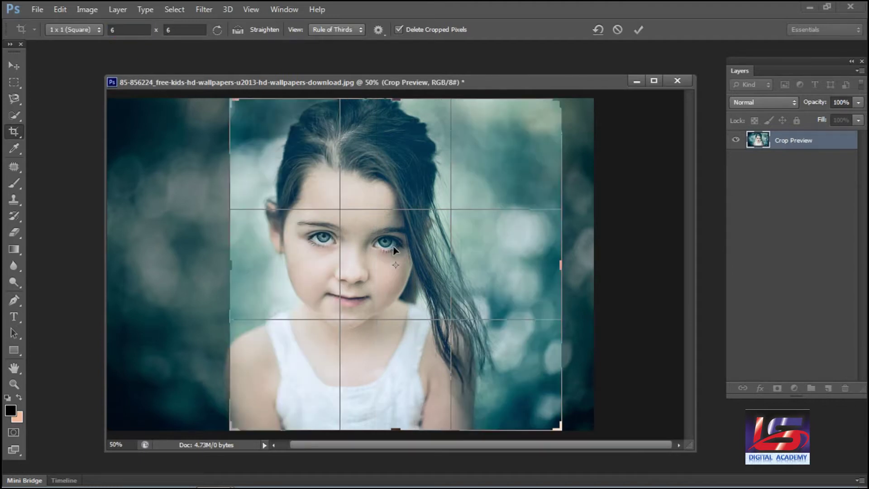
pyautogui.moveTo(393, 245); pyautogui.dragTo(425, 255)
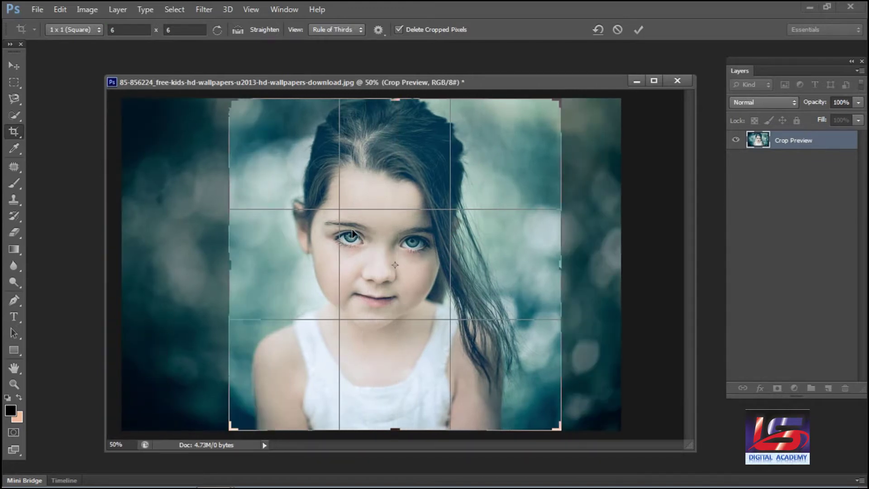
pyautogui.press('Return')
pyautogui.press('ctrl')
pyautogui.hotkey('ctrl', 'z')
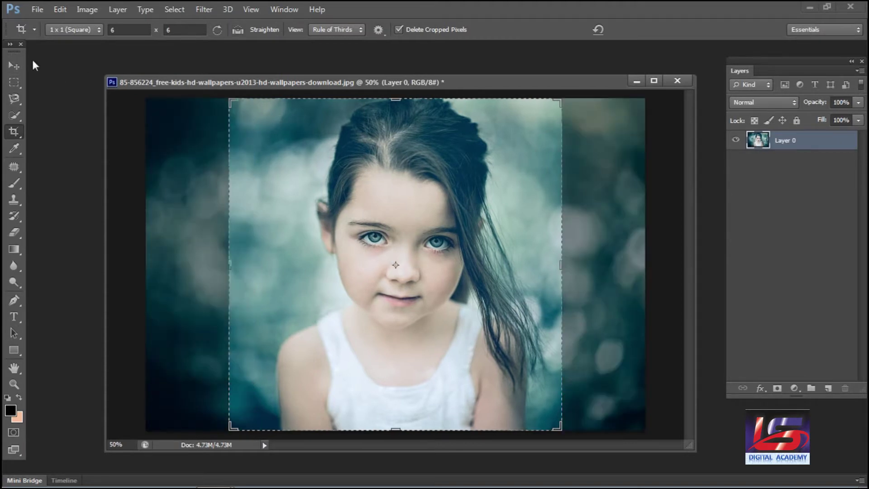
# Switch the crop preset from Original Ratio to 1 x 1 (Square) and confirm the crop
pyautogui.click(14, 66)
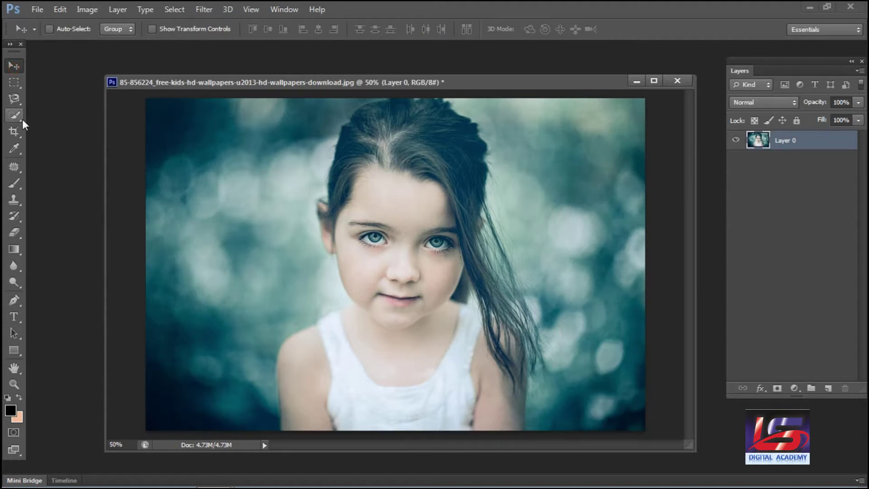
pyautogui.click(15, 132)
pyautogui.click(99, 32)
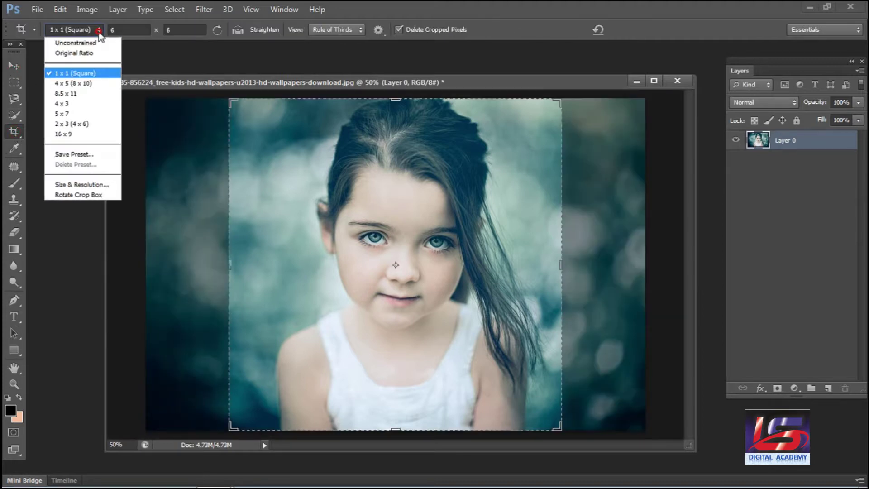
pyautogui.click(74, 53)
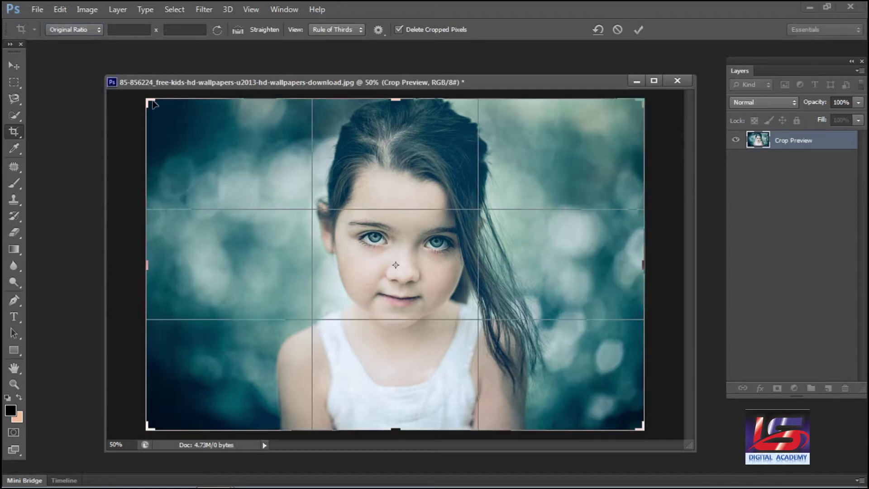
pyautogui.click(87, 31)
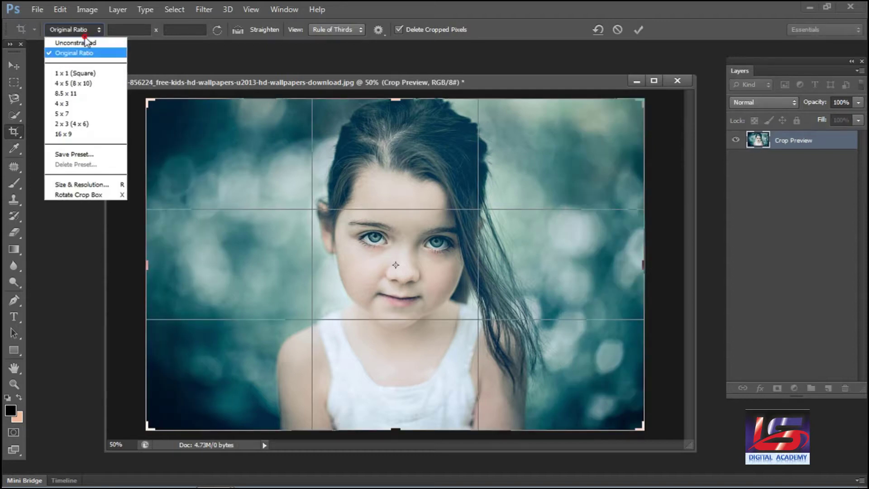
pyautogui.click(107, 73)
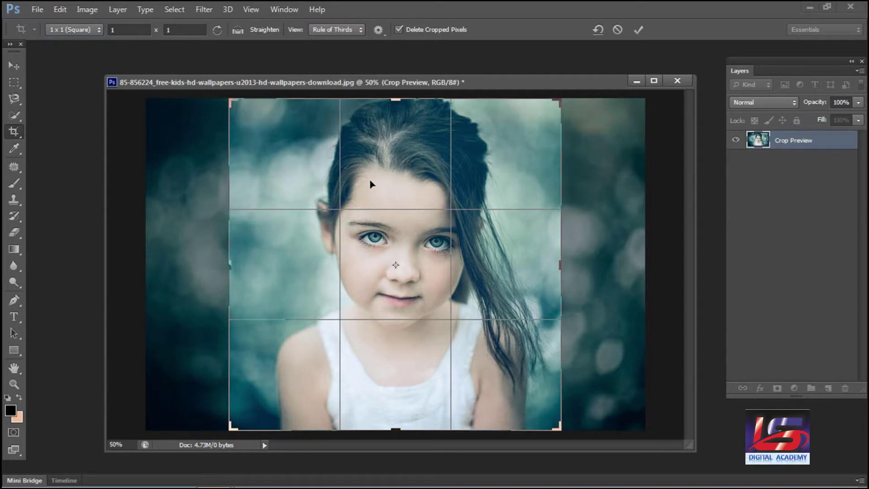
pyautogui.click(23, 67)
pyautogui.click(375, 194)
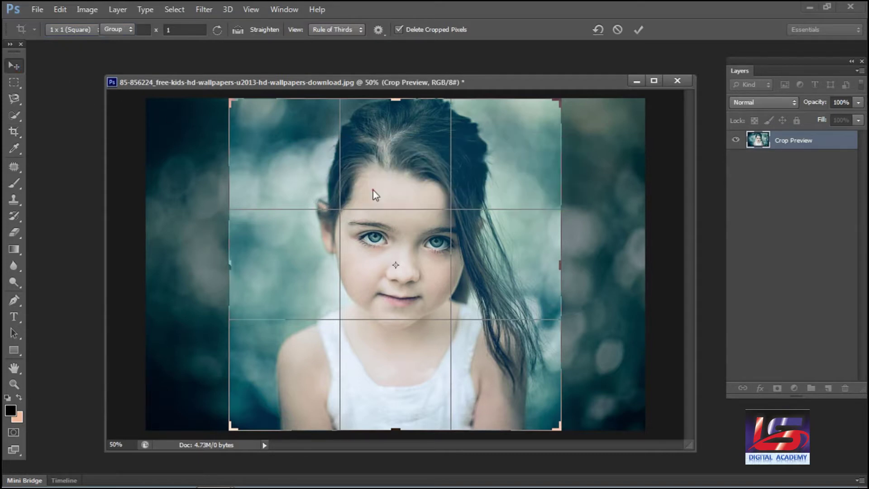
# Apply a square crop framing the girl's face and shoulders
pyautogui.click(15, 132)
pyautogui.moveTo(308, 136); pyautogui.dragTo(510, 342)
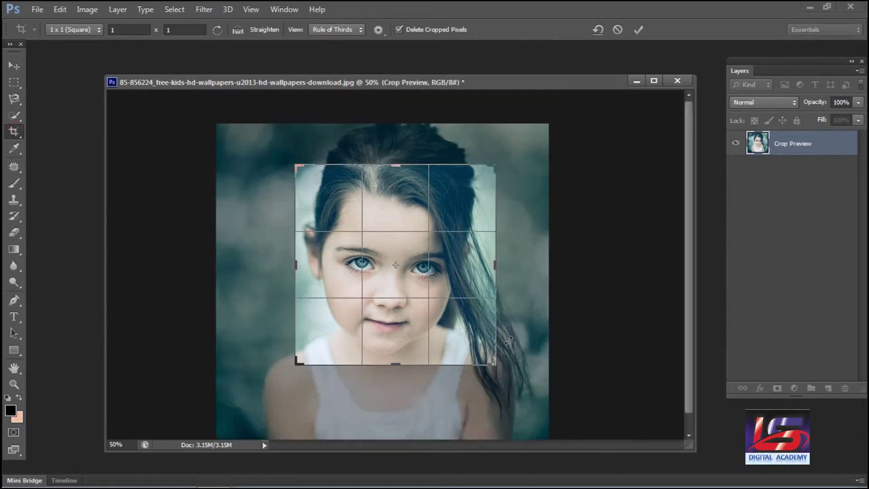
pyautogui.press('Return')
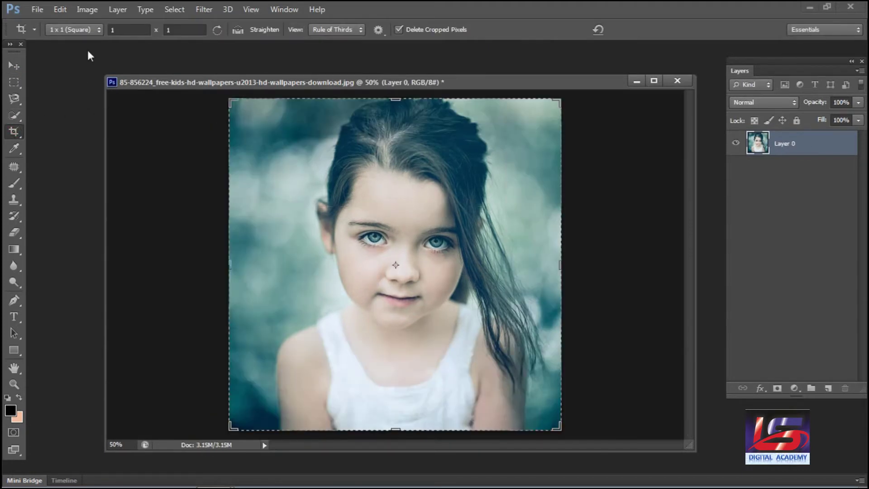
# Crop the portrait to the 8.5 x 11 preset after first trying 4 x 5
pyautogui.click(91, 30)
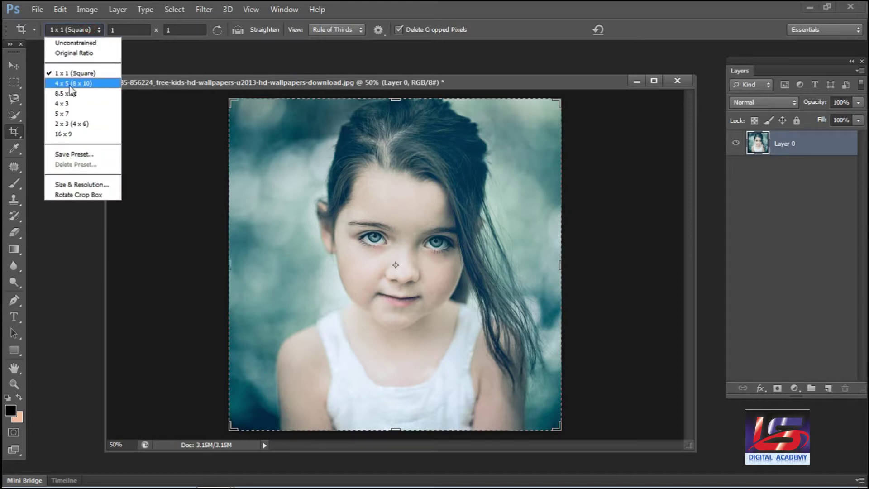
pyautogui.click(80, 90)
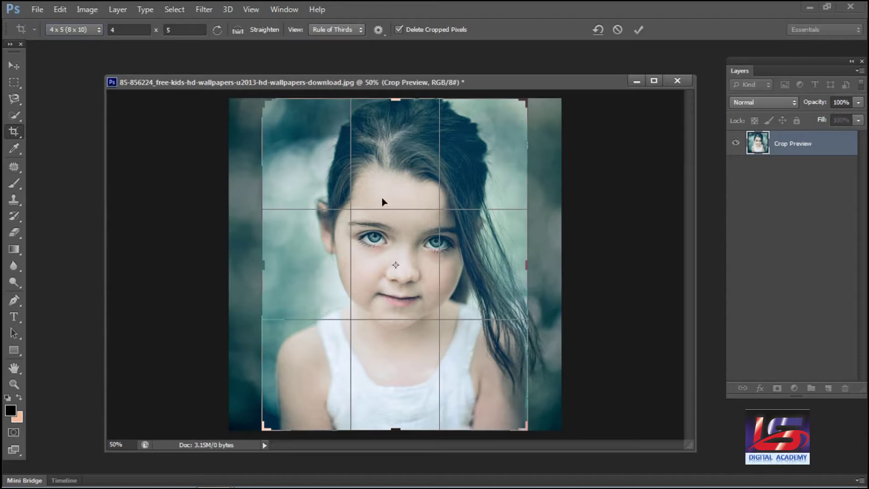
pyautogui.click(88, 33)
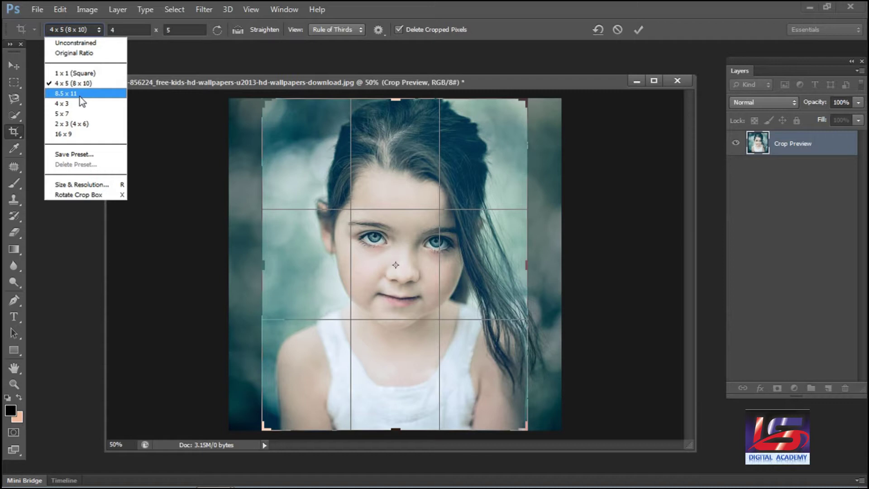
pyautogui.click(80, 96)
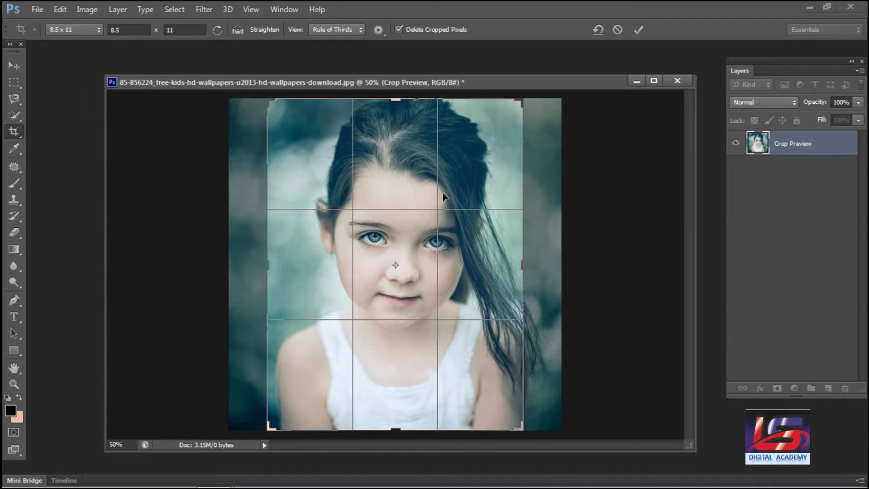
pyautogui.press('Return')
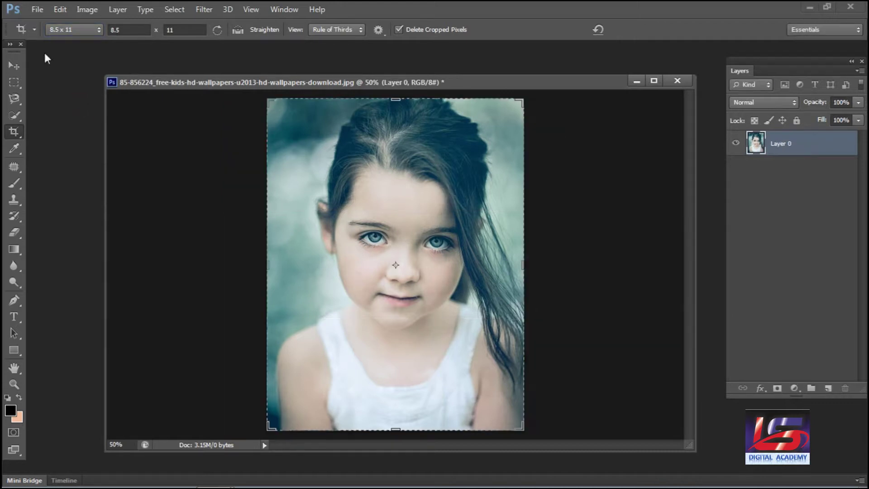
pyautogui.press('v')
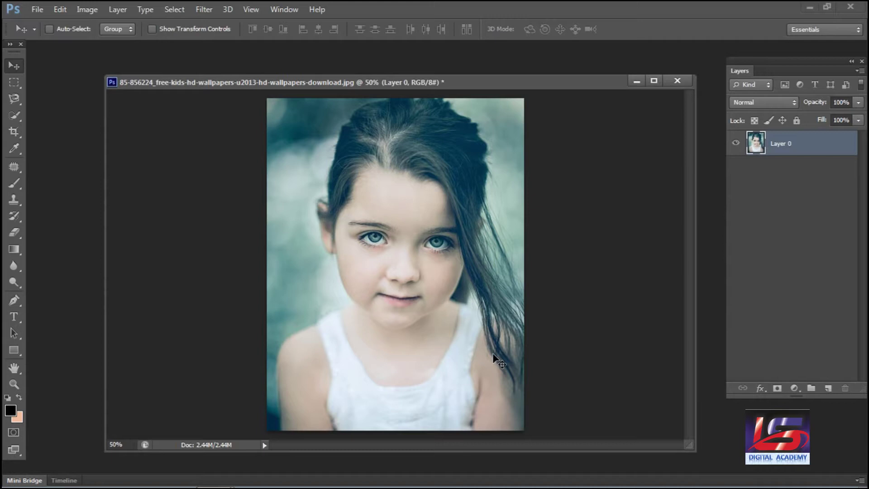
pyautogui.click(88, 9)
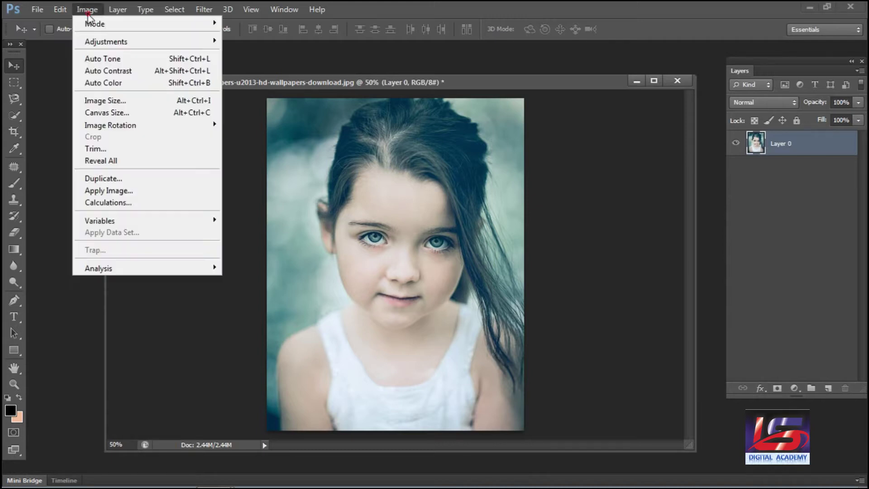
pyautogui.click(132, 97)
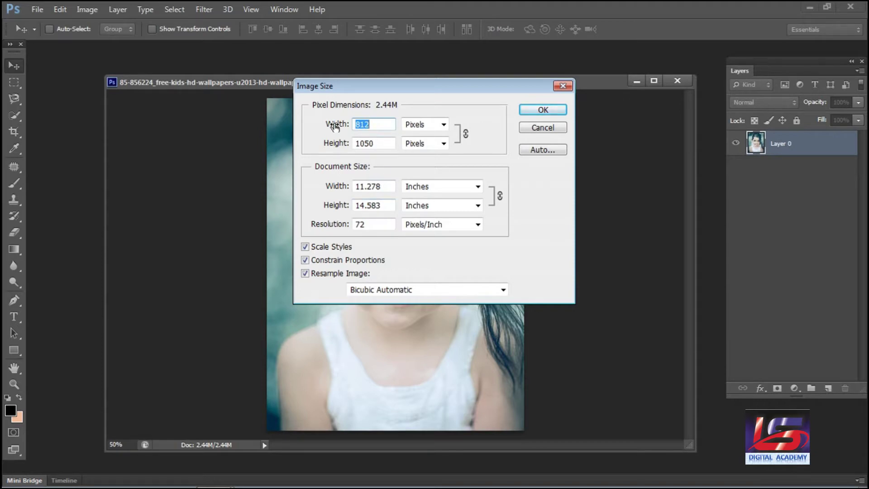
pyautogui.click(543, 126)
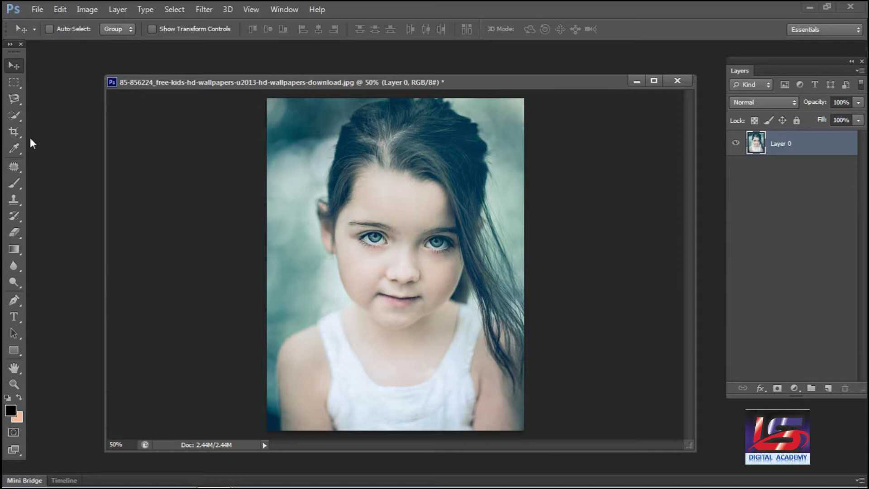
# Crop the portrait to the 16 x 9 preset after briefly trying 2 x 3 (4 x 6)
pyautogui.click(15, 134)
pyautogui.click(80, 28)
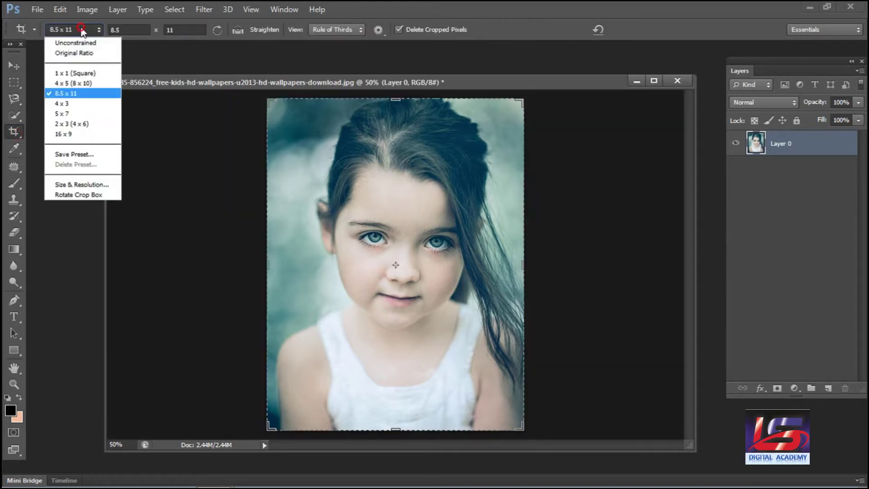
pyautogui.click(81, 124)
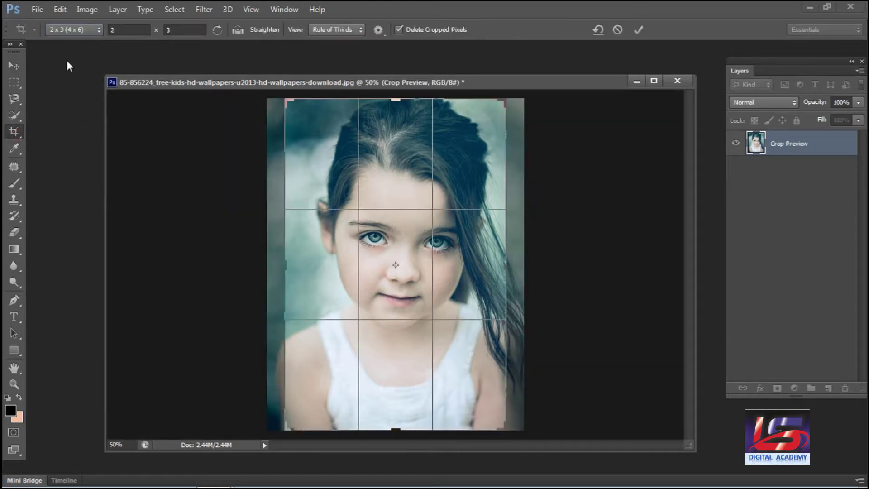
pyautogui.click(72, 30)
pyautogui.click(75, 135)
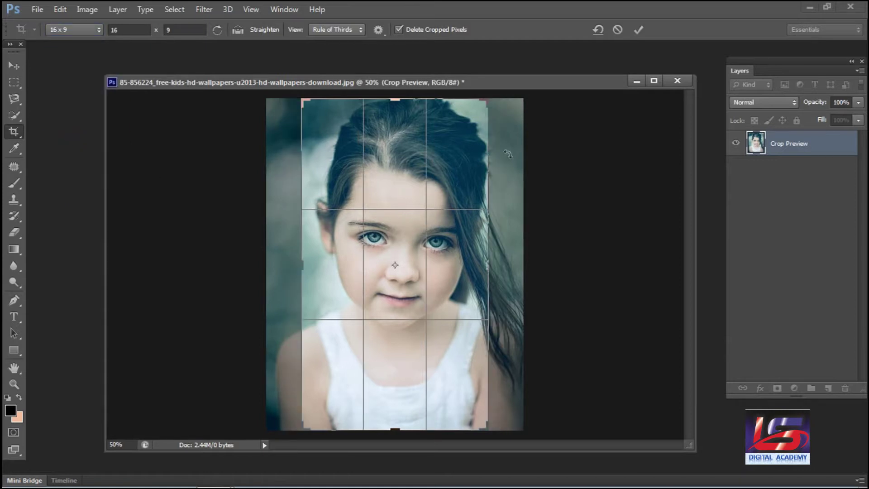
pyautogui.click(14, 64)
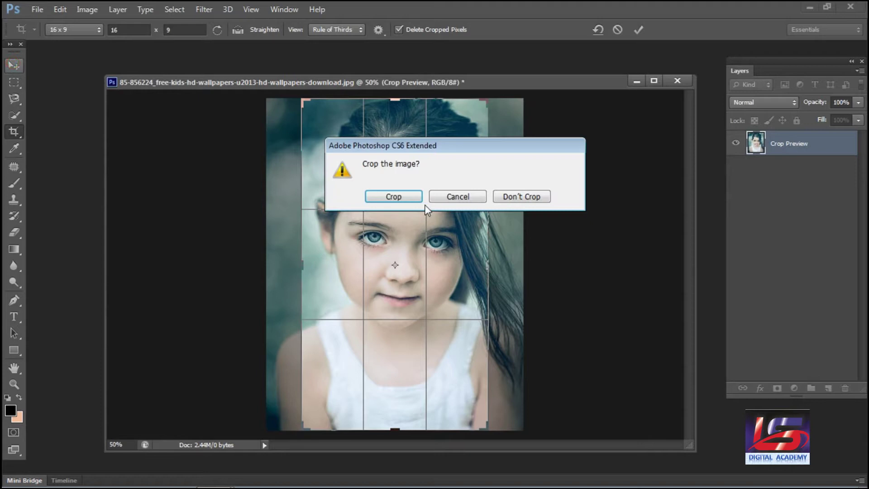
pyautogui.click(410, 196)
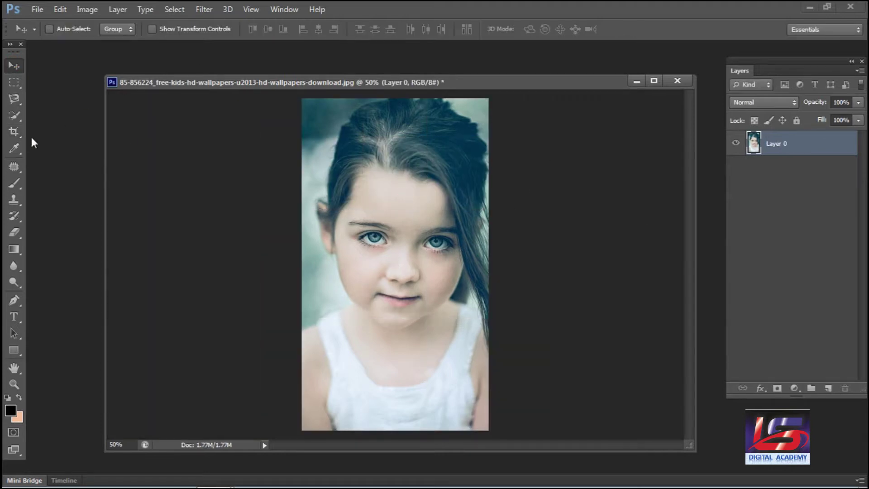
pyautogui.click(15, 133)
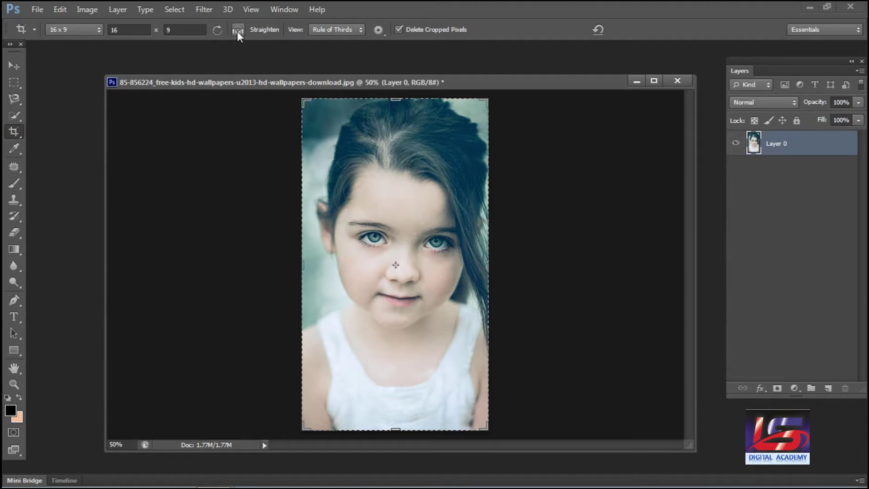
# Close the portrait without saving and open the file browser
pyautogui.click(683, 81)
pyautogui.click(457, 195)
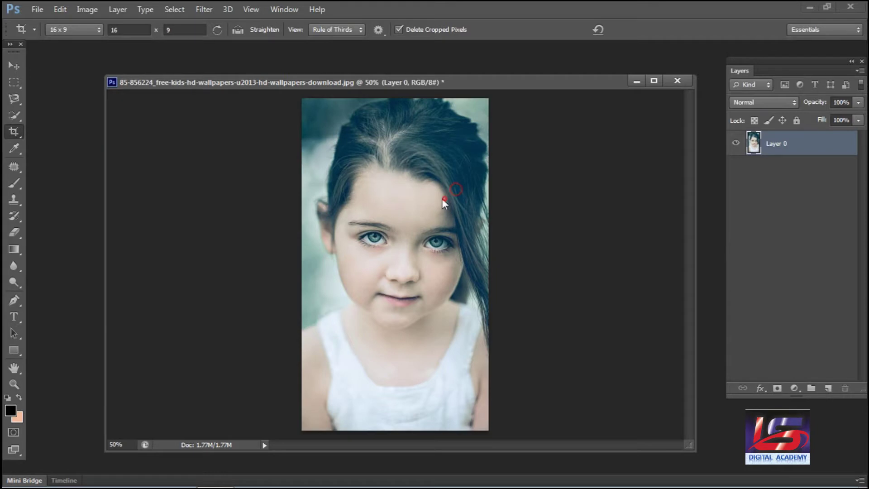
pyautogui.doubleClick(346, 170)
pyautogui.click(442, 253)
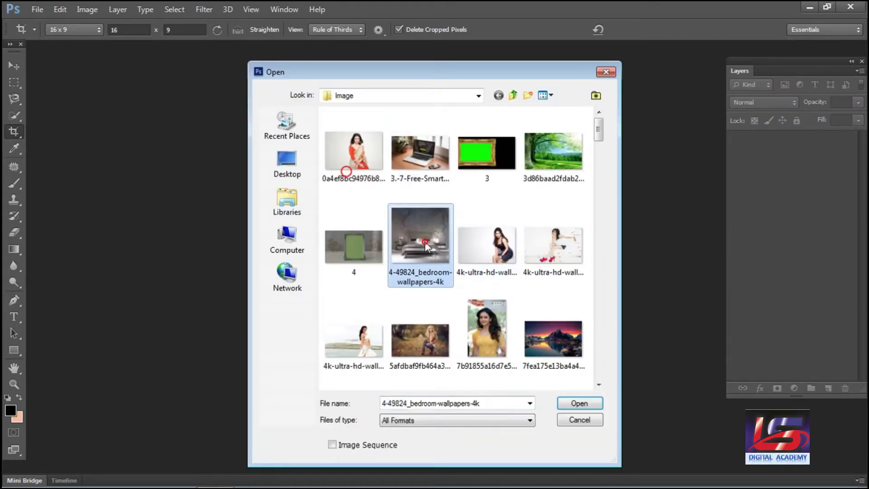
# Scroll through the Image folder's picture thumbnails
pyautogui.scroll(-5, 425, 241)
pyautogui.scroll(-5, 426, 245)
pyautogui.scroll(-3, 428, 249)
pyautogui.scroll(-3, 428, 248)
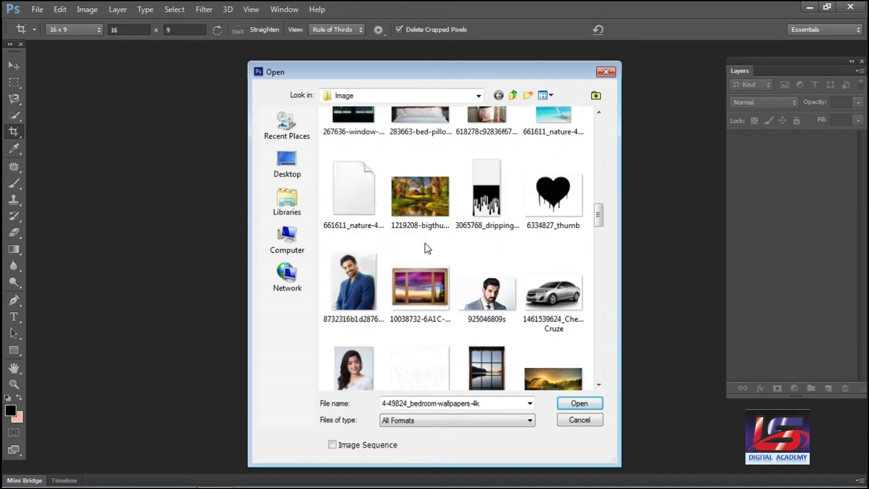
pyautogui.scroll(-3, 428, 248)
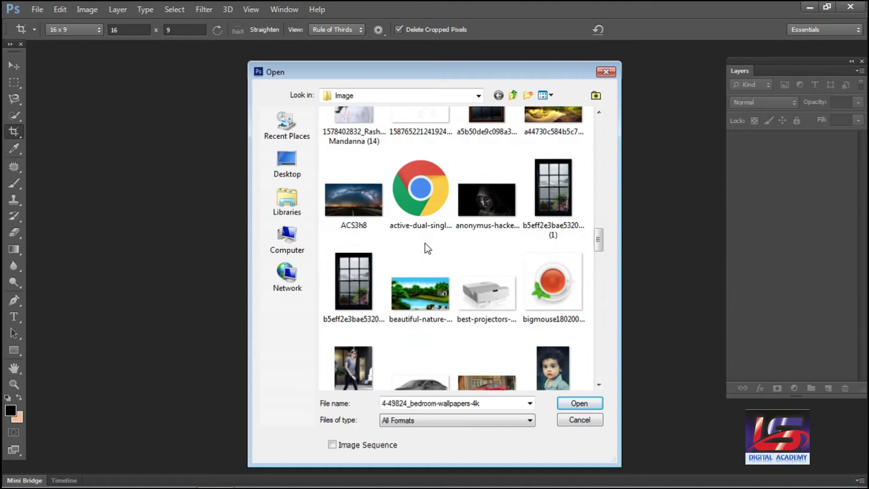
pyautogui.scroll(-3, 425, 245)
pyautogui.scroll(-3, 426, 244)
pyautogui.scroll(-3, 425, 245)
pyautogui.scroll(-3, 426, 244)
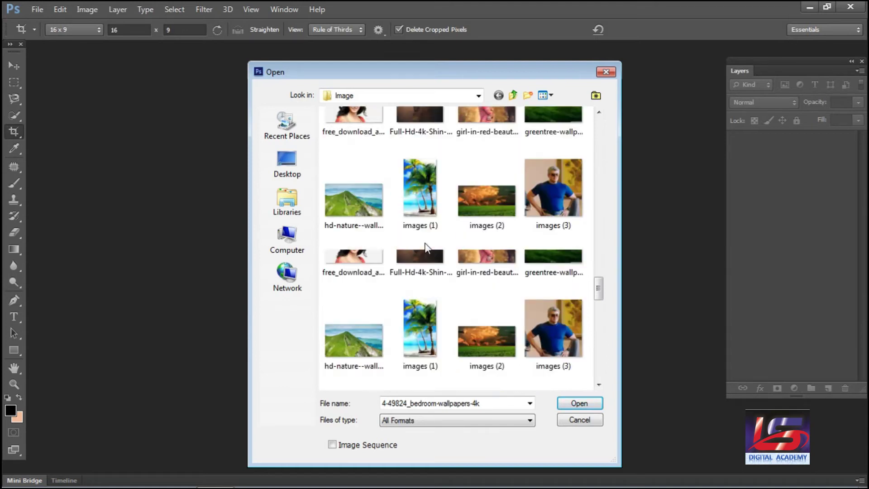
pyautogui.scroll(-3, 426, 247)
pyautogui.scroll(-3, 426, 247)
pyautogui.scroll(-3, 426, 247)
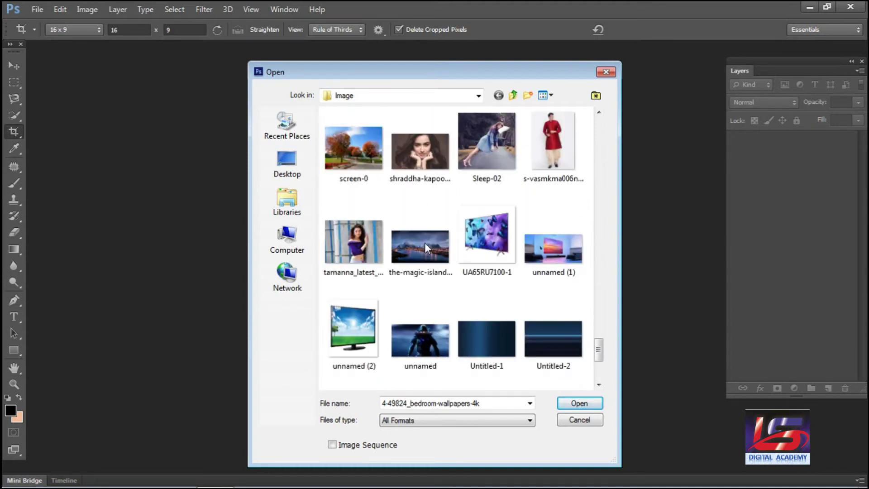
pyautogui.scroll(-3, 425, 242)
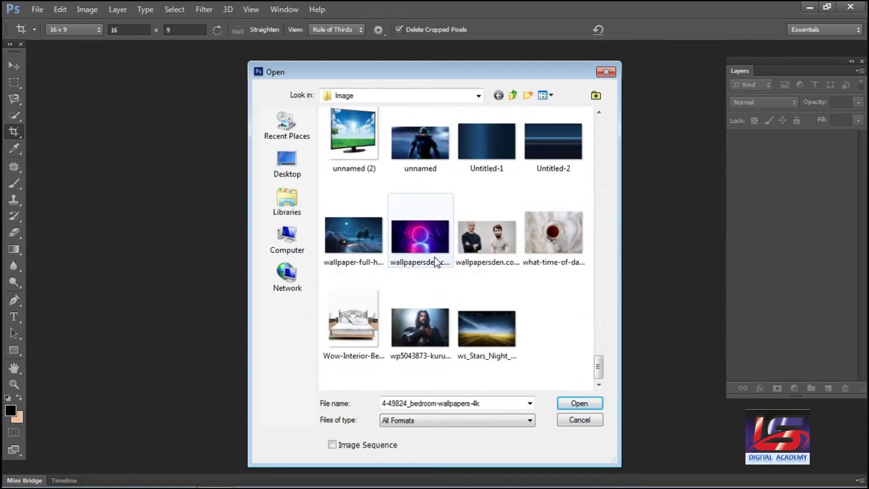
pyautogui.scroll(2, 474, 286)
pyautogui.scroll(3, 499, 308)
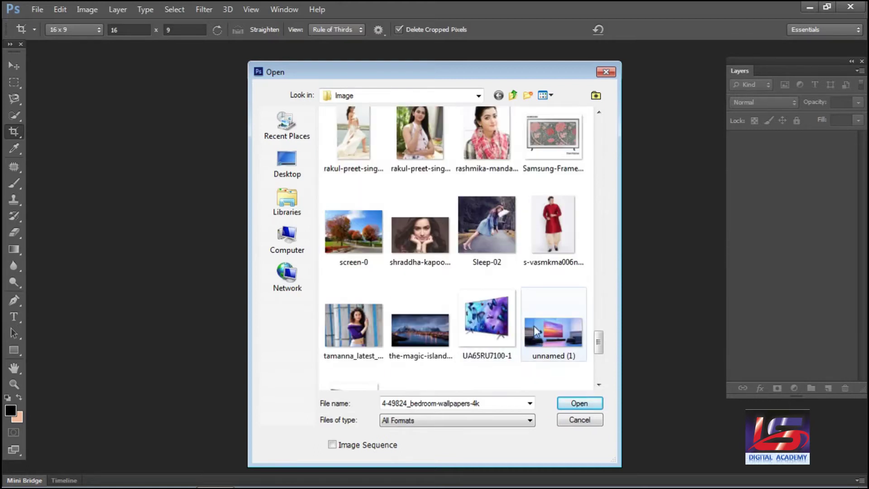
# Open unnamed (1).jpg and apply a 16:9 crop straightened along the wall screen's edge
pyautogui.doubleClick(553, 343)
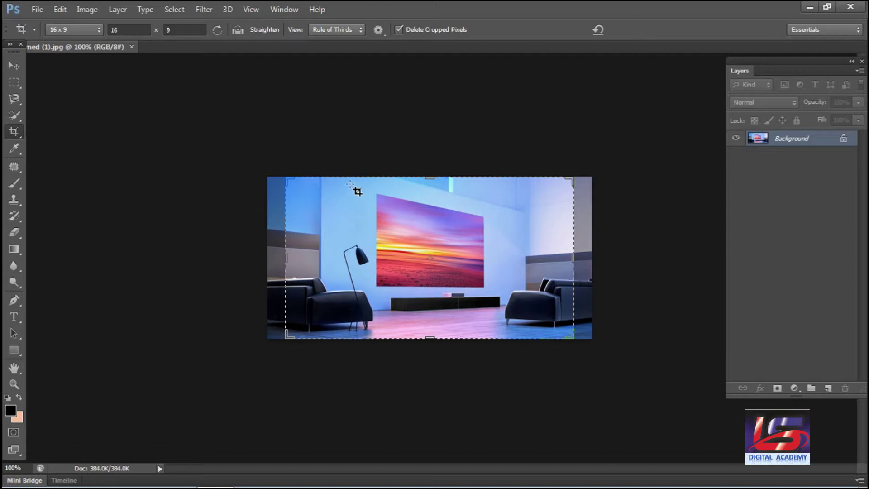
pyautogui.moveTo(349, 189); pyautogui.dragTo(520, 313)
pyautogui.moveTo(520, 312); pyautogui.dragTo(552, 365)
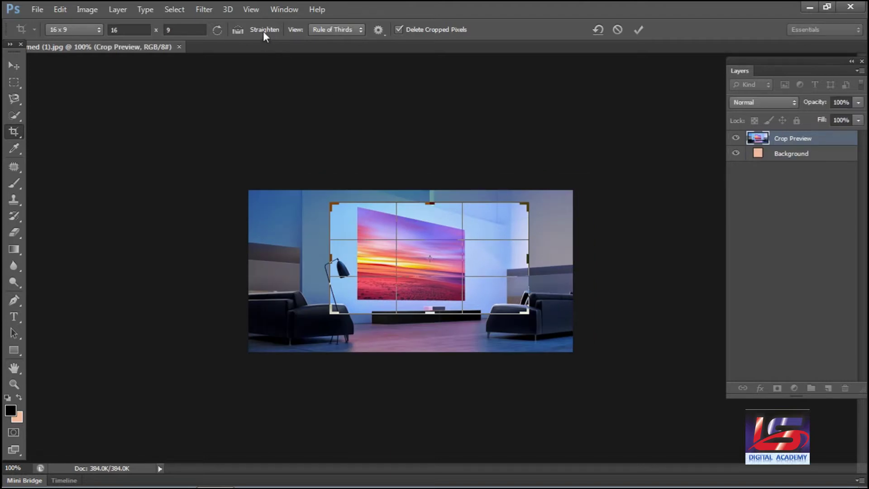
pyautogui.click(238, 30)
pyautogui.moveTo(359, 207); pyautogui.dragTo(465, 231)
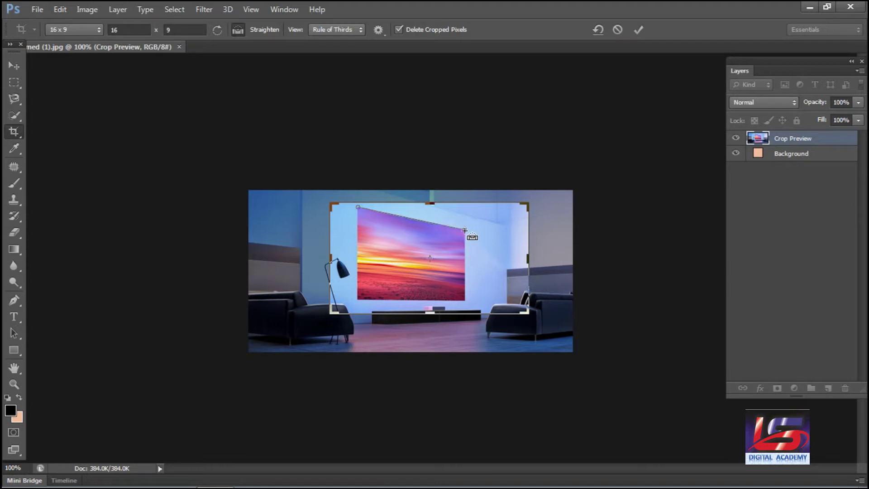
pyautogui.moveTo(465, 231); pyautogui.dragTo(465, 231)
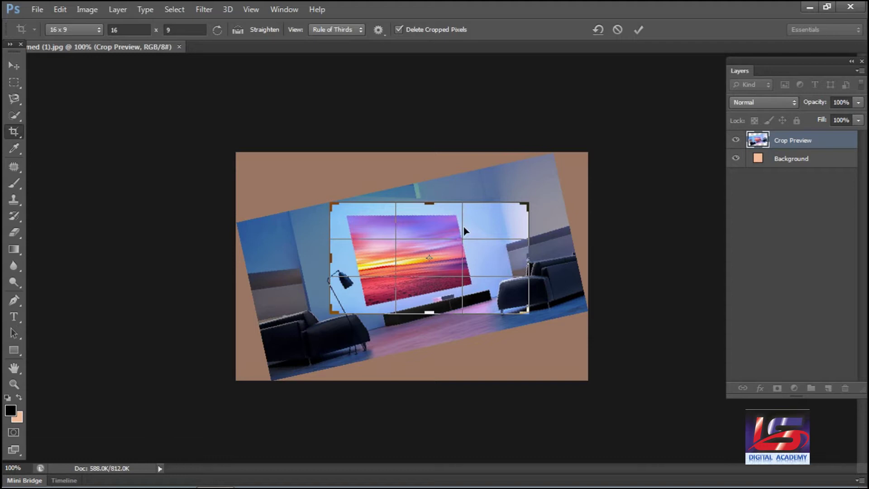
pyautogui.press('Return')
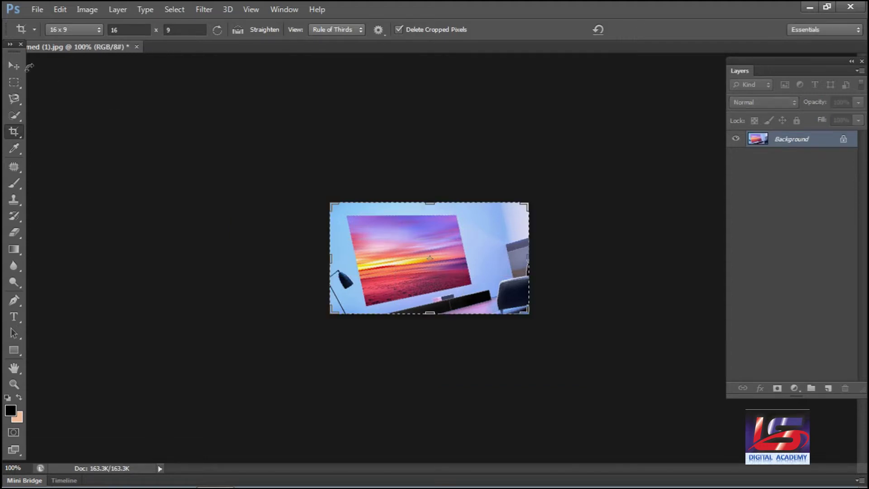
# Zoom the cropped picture to 200%, undo the crop, and close the document
pyautogui.click(14, 67)
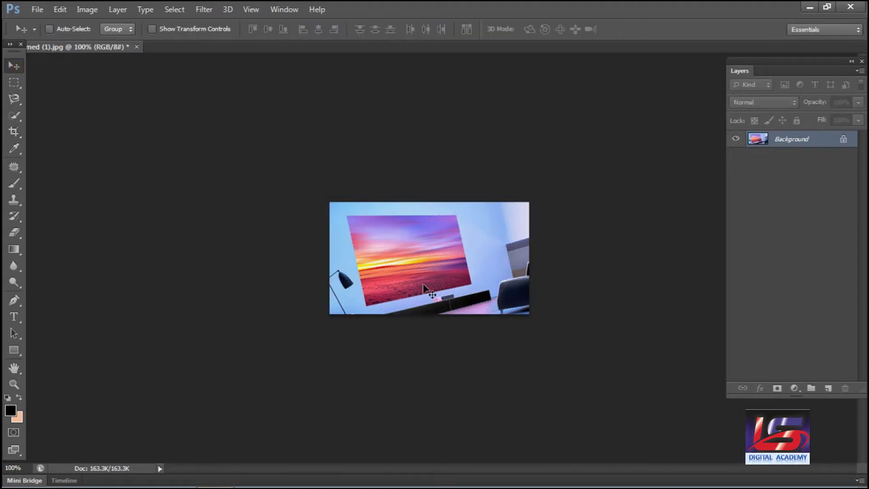
pyautogui.click(415, 220)
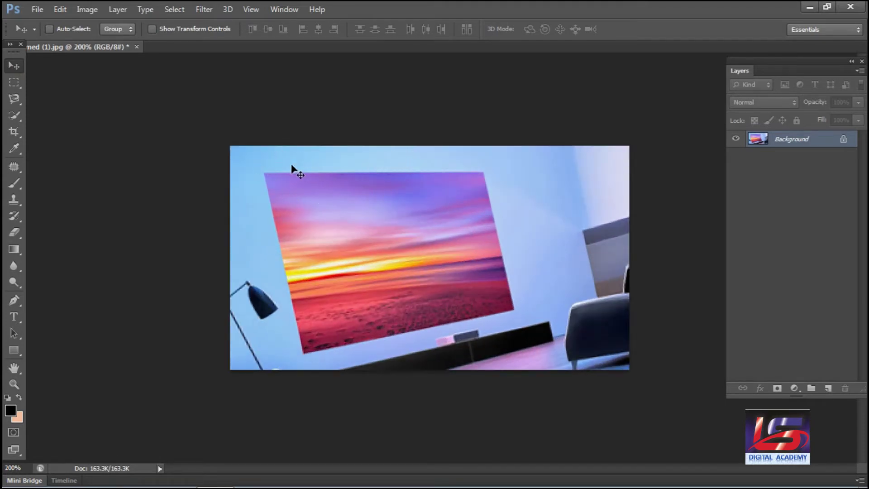
pyautogui.hotkey('ctrl', 'z')
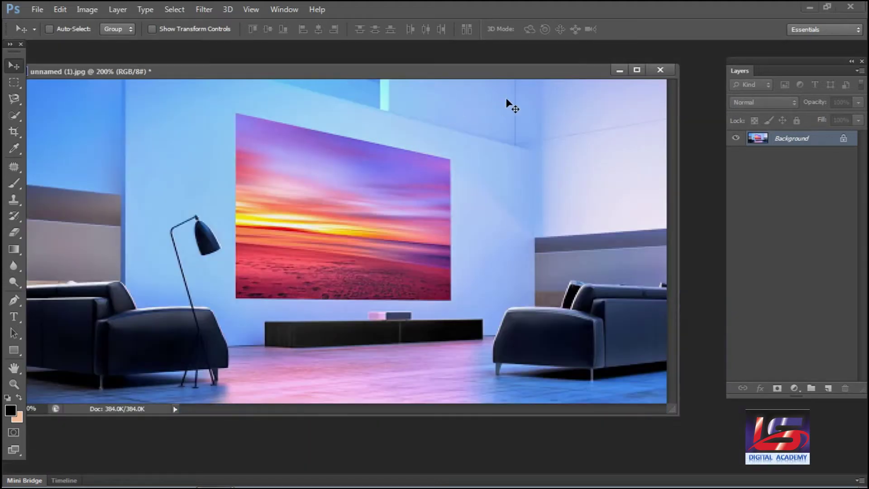
pyautogui.click(659, 71)
# Discard changes and open 10-free-realistic-laptop-mockups-j8.jpg
pyautogui.click(459, 196)
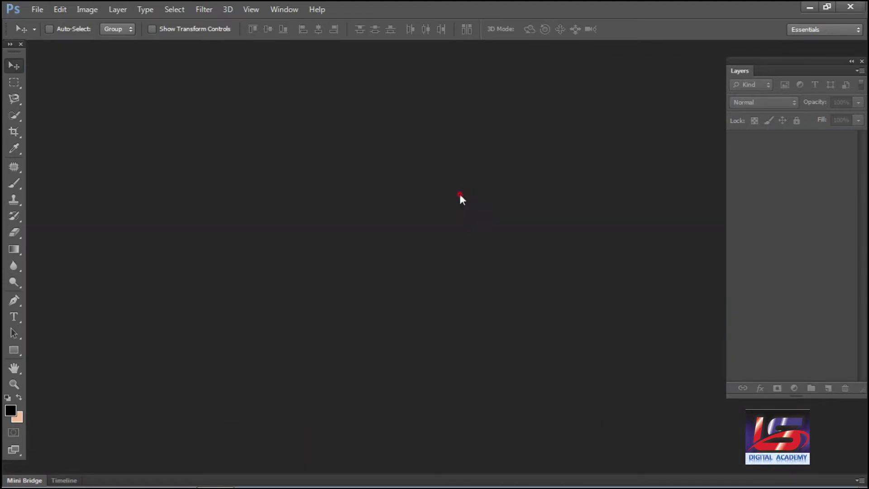
pyautogui.hotkey('ctrl', 'o')
pyautogui.click(437, 257)
pyautogui.scroll(-2, 437, 258)
pyautogui.scroll(-5, 437, 257)
pyautogui.scroll(5, 437, 258)
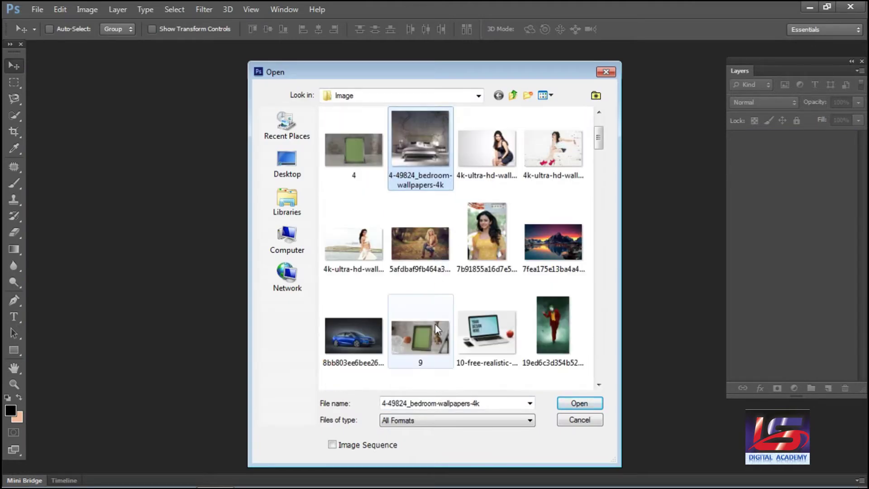
pyautogui.doubleClick(472, 326)
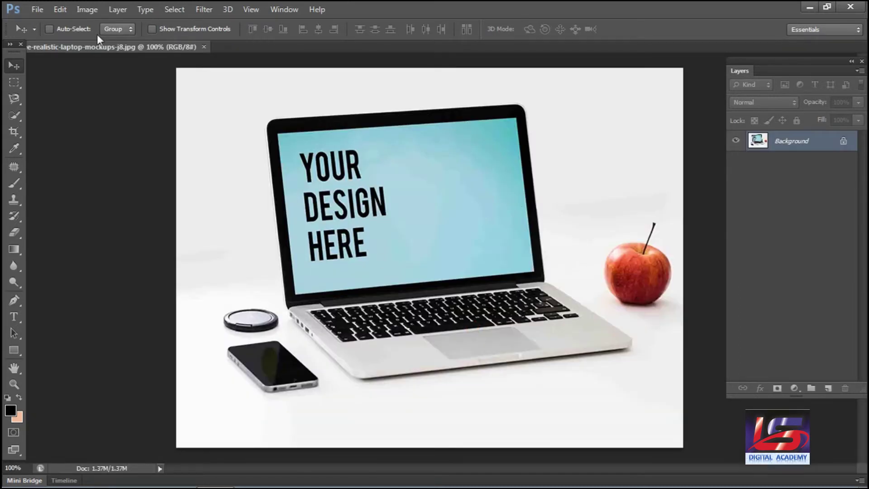
# Float the document window and extend the canvas upward with an outward crop
pyautogui.moveTo(88, 48); pyautogui.dragTo(162, 81)
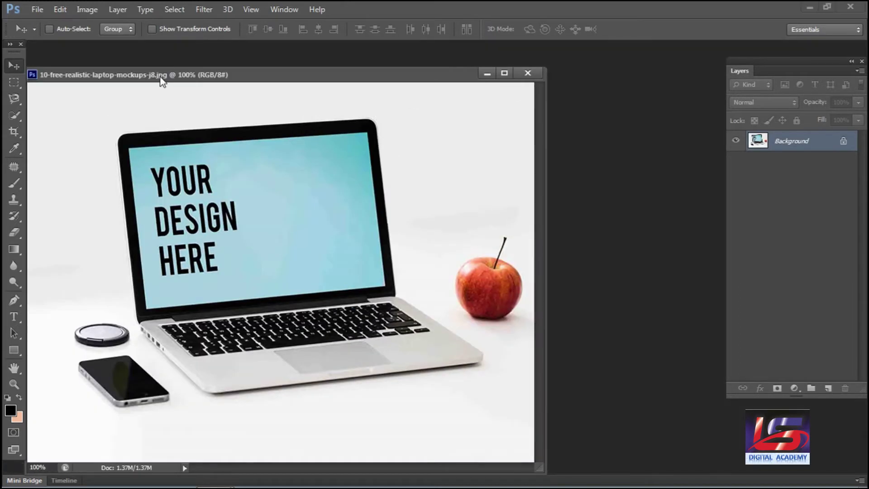
pyautogui.moveTo(239, 68); pyautogui.dragTo(320, 52)
pyautogui.click(10, 133)
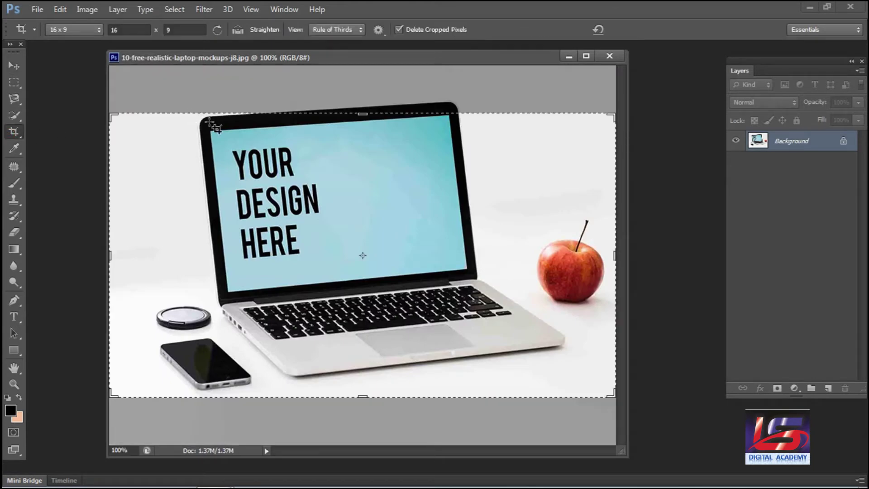
pyautogui.moveTo(362, 114); pyautogui.dragTo(366, 59)
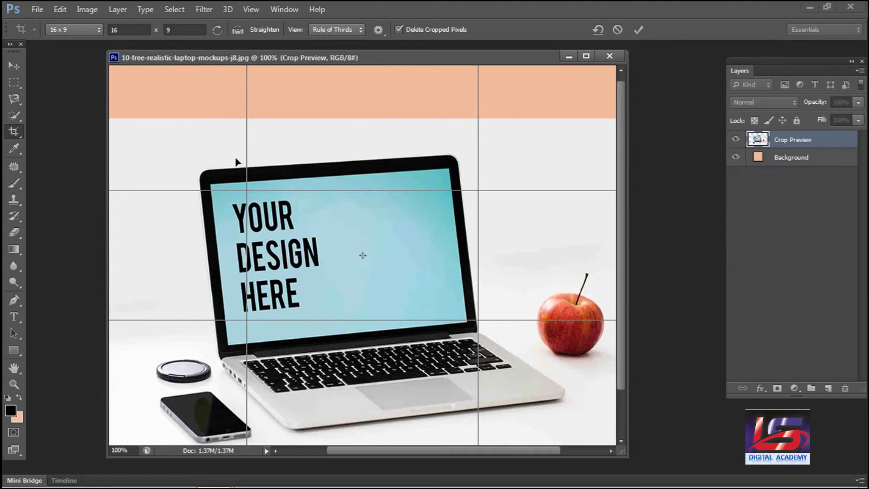
pyautogui.click(18, 65)
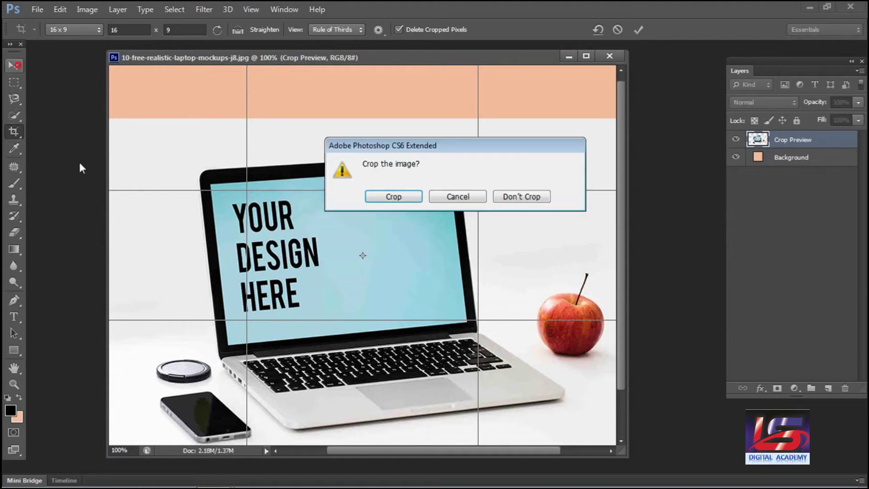
pyautogui.click(369, 196)
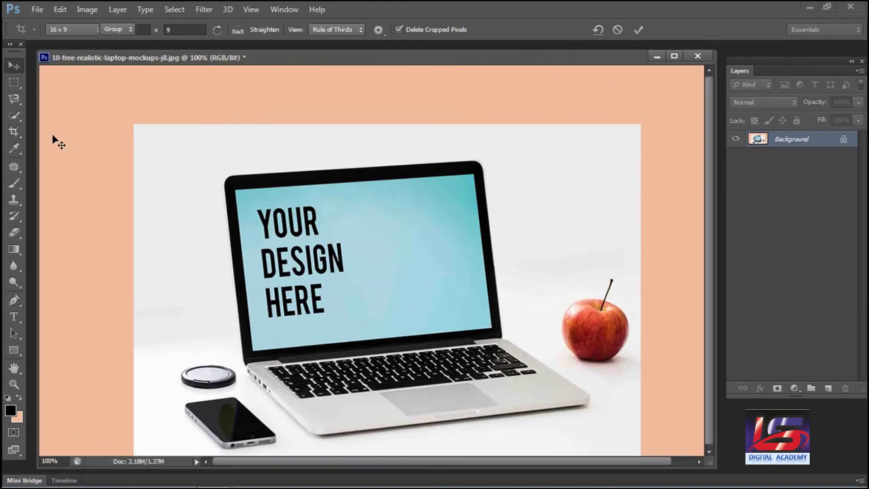
# Crop the mockup to a 16:9 frame around the laptop, straightened along its top edge
pyautogui.click(17, 131)
pyautogui.moveTo(209, 162)
pyautogui.mouseDown()
pyautogui.moveTo(549, 394)
pyautogui.moveTo(651, 484)
pyautogui.mouseUp()
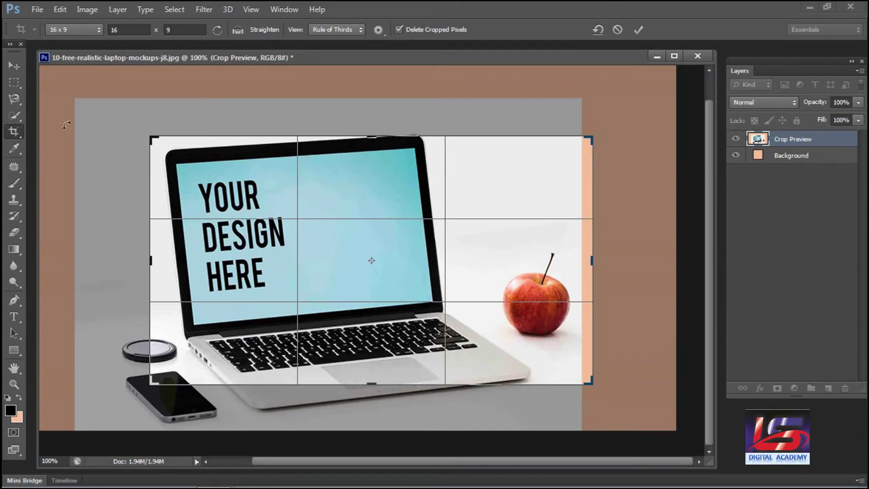
pyautogui.click(270, 31)
pyautogui.moveTo(420, 137); pyautogui.dragTo(170, 153)
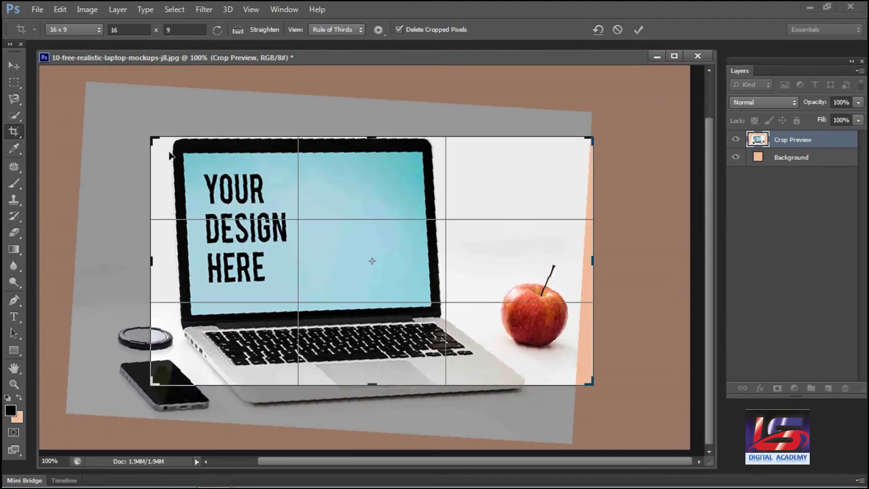
pyautogui.press('Return')
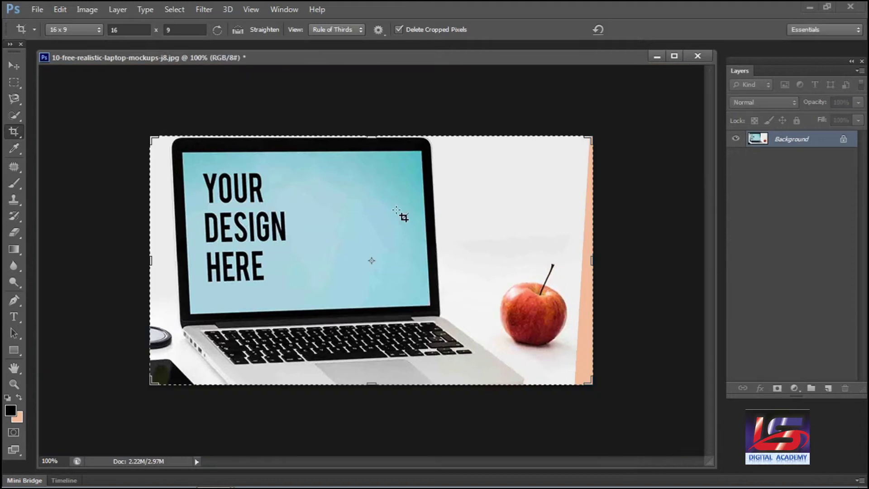
pyautogui.click(12, 66)
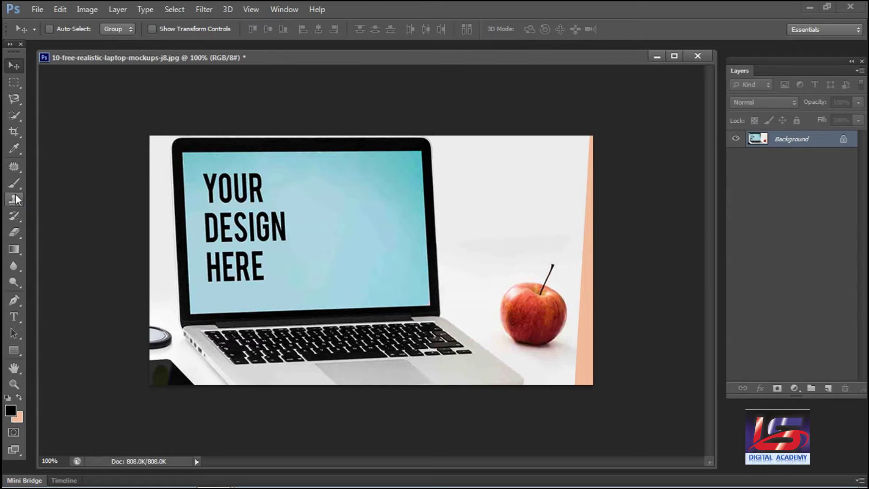
# Return to the Crop tool and set its overlay view to Grid
pyautogui.click(13, 134)
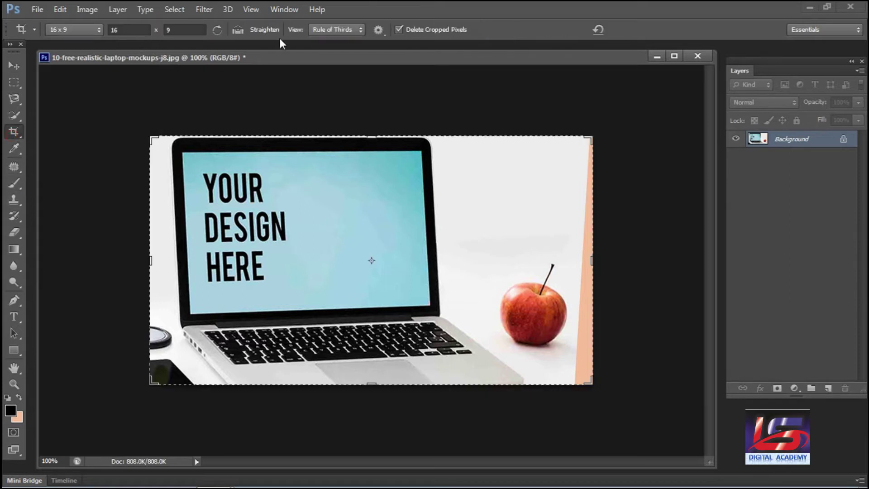
pyautogui.click(328, 31)
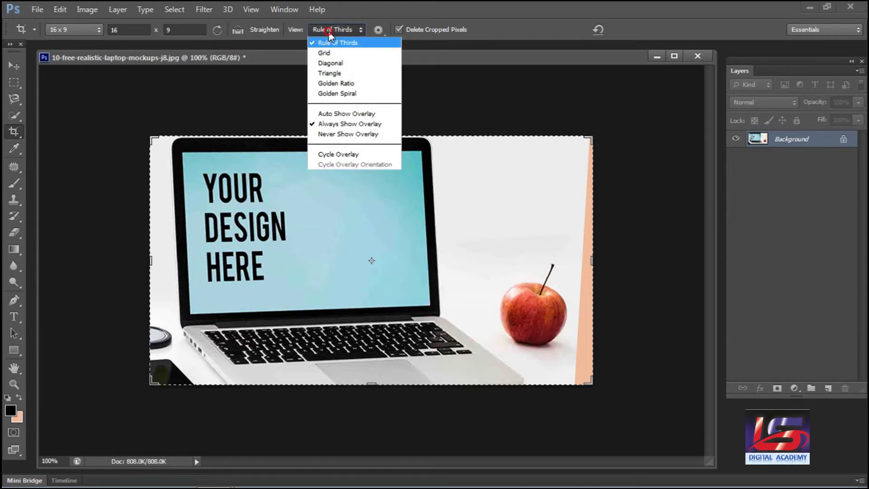
pyautogui.click(341, 54)
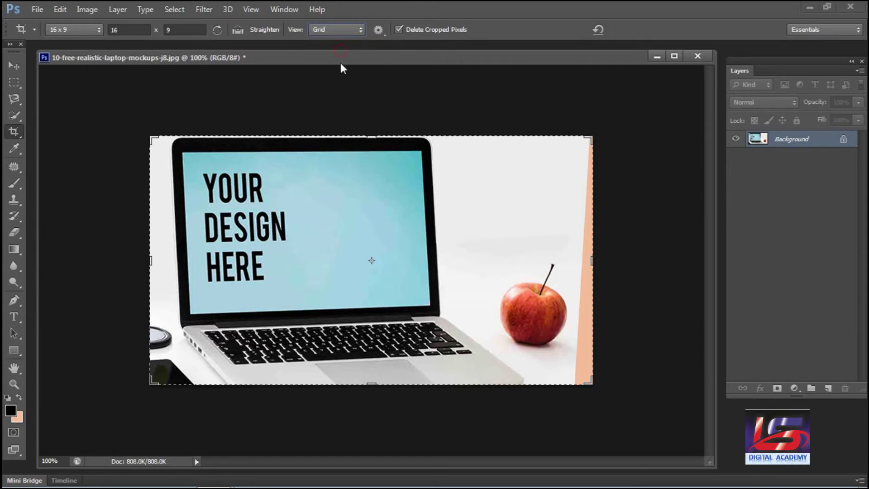
# Draw a 16:9 crop box over the laptop screen and enlarge it on all sides
pyautogui.moveTo(203, 165); pyautogui.dragTo(425, 340)
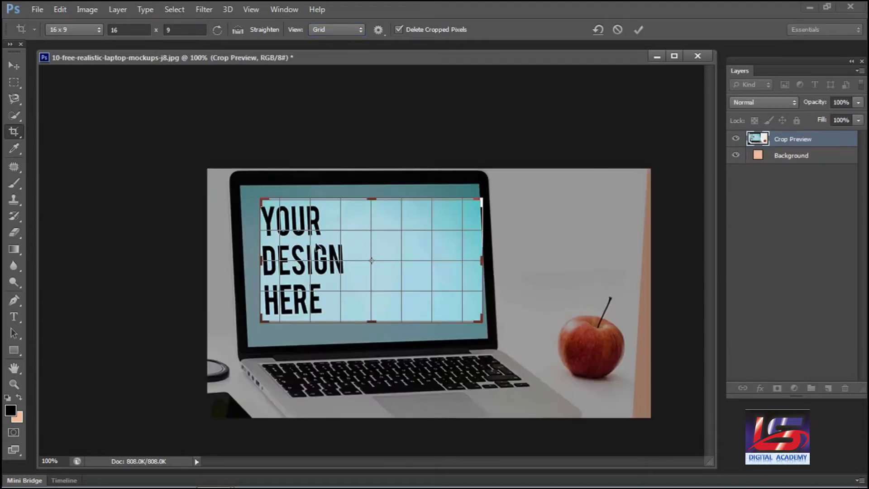
pyautogui.moveTo(262, 262); pyautogui.dragTo(244, 258)
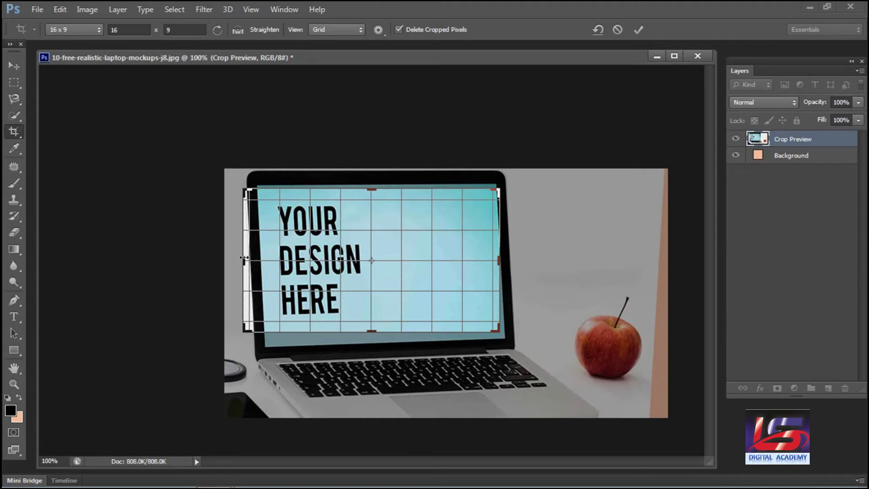
pyautogui.moveTo(371, 177); pyautogui.dragTo(371, 161)
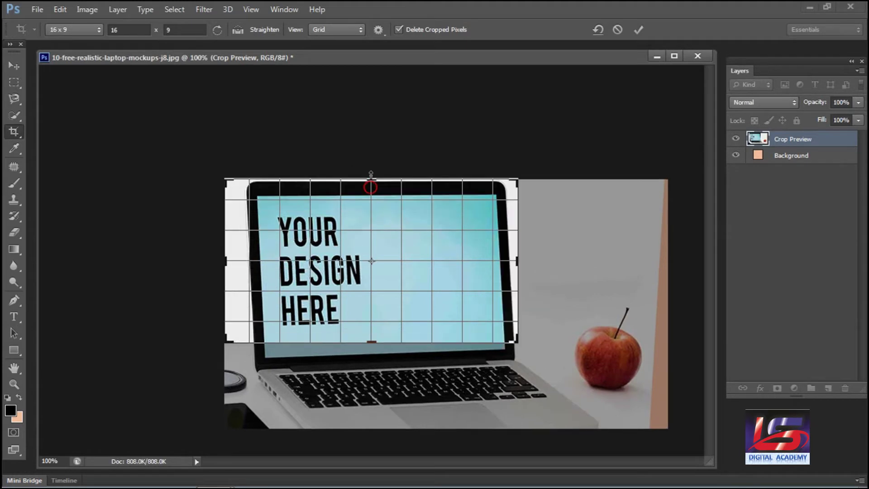
pyautogui.moveTo(516, 262); pyautogui.dragTo(523, 262)
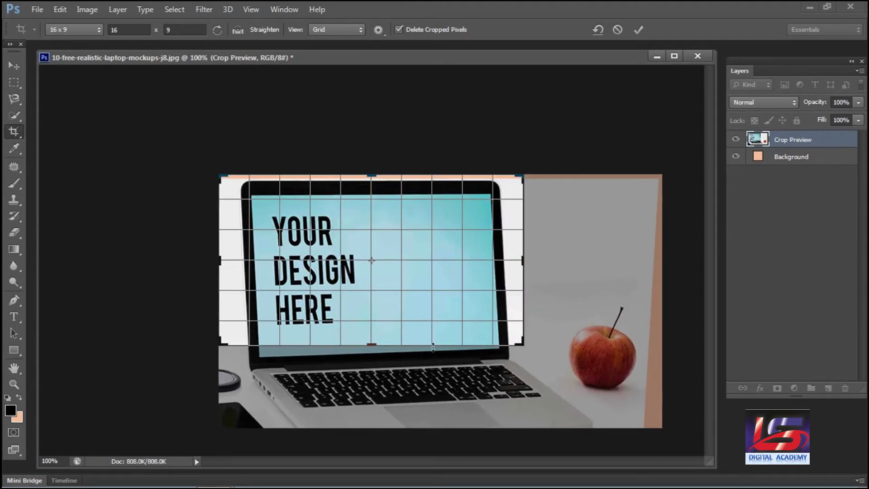
pyautogui.moveTo(371, 339); pyautogui.dragTo(371, 361)
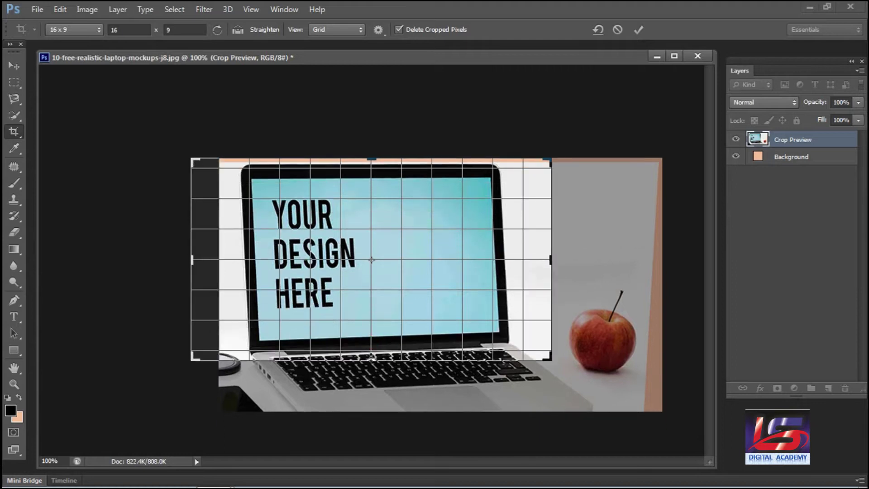
# Preview the Diagonal, Triangle, Golden Ratio and Golden Spiral crop overlays in turn
pyautogui.click(358, 33)
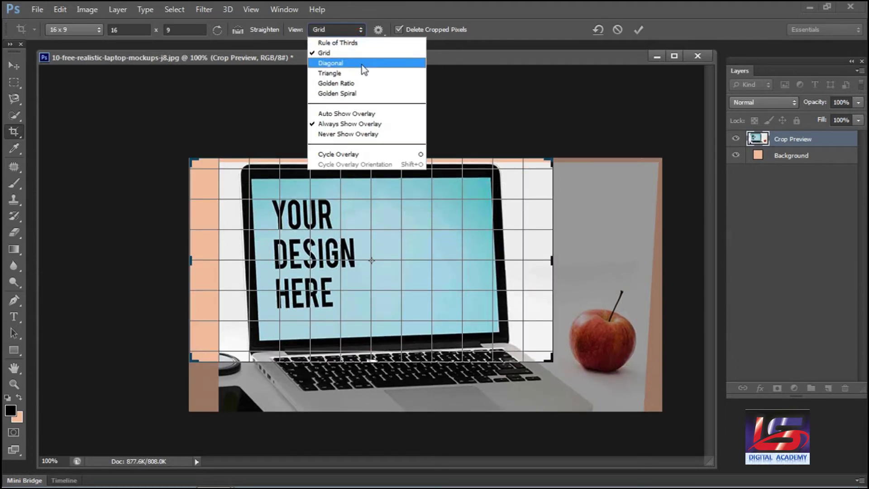
pyautogui.click(362, 64)
pyautogui.click(346, 30)
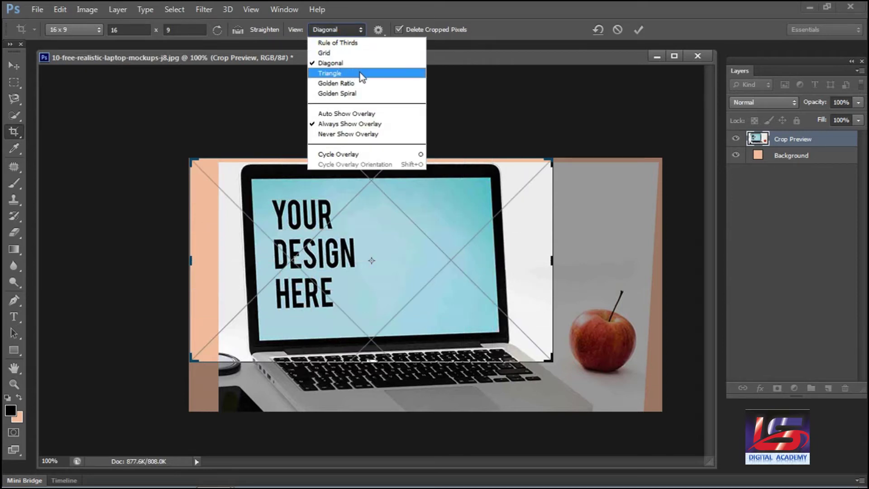
pyautogui.click(360, 72)
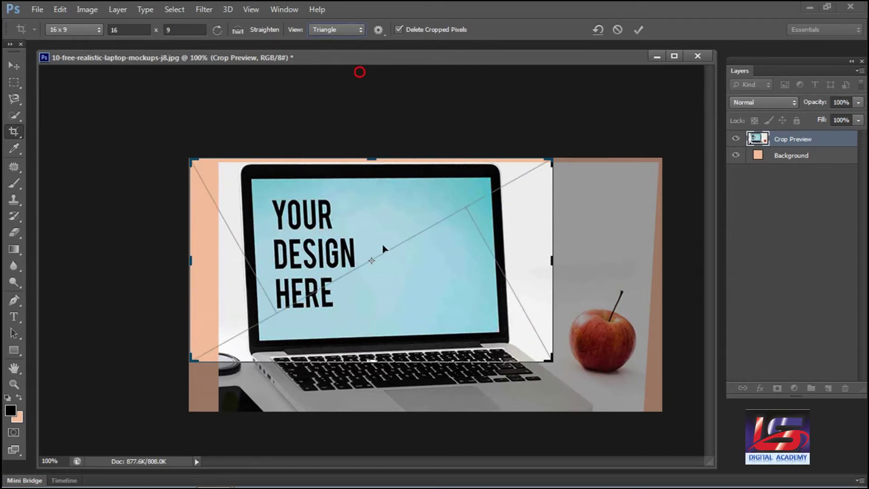
pyautogui.click(346, 31)
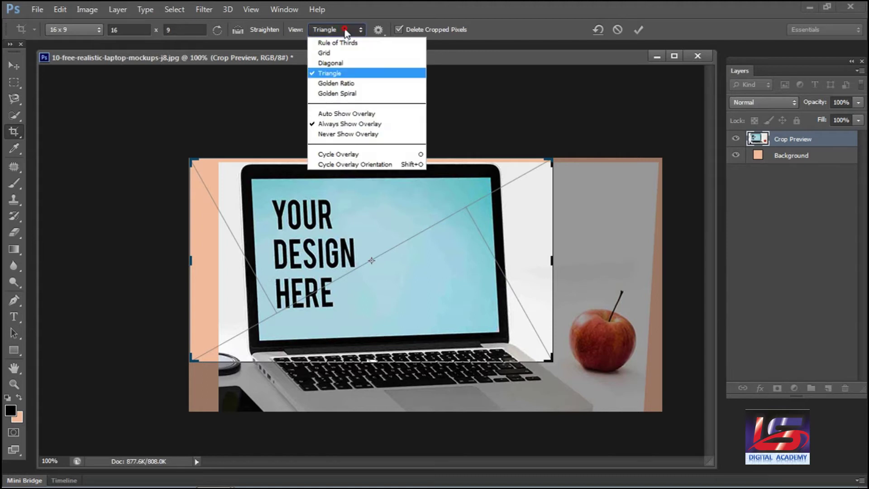
pyautogui.click(360, 84)
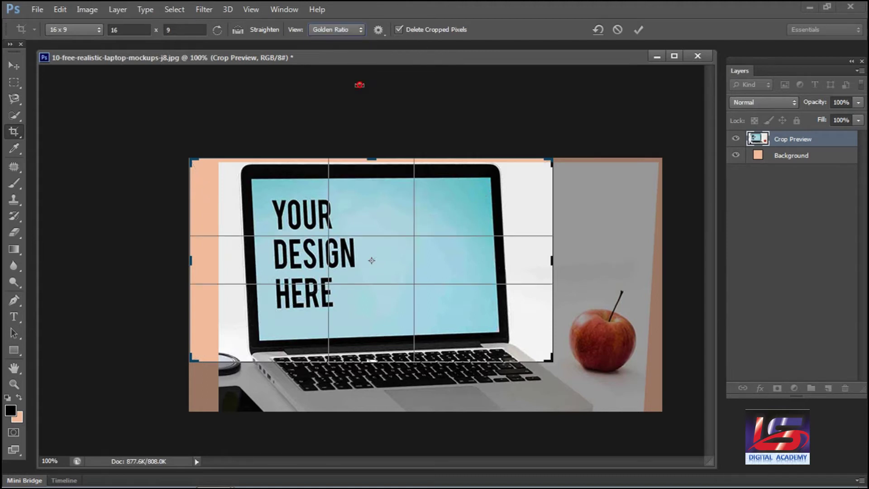
pyautogui.click(345, 31)
pyautogui.click(370, 95)
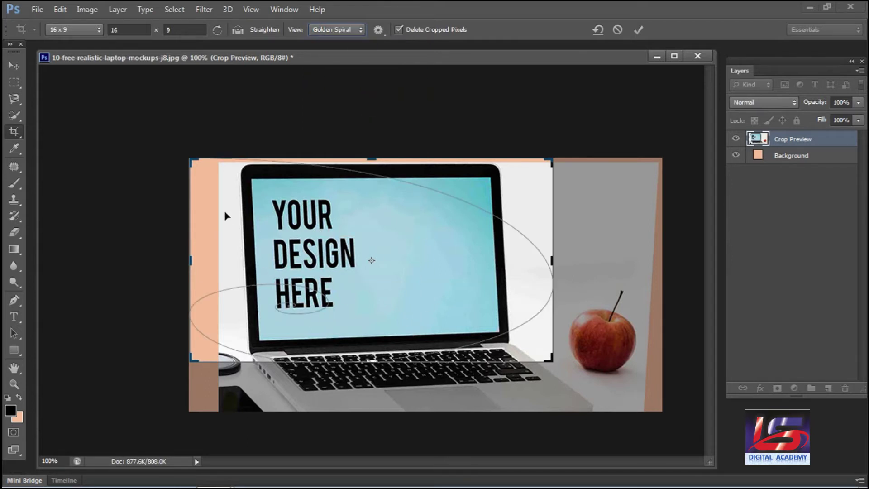
# Set the overlay to Auto Show, reposition the photo, and switch back to the Grid overlay
pyautogui.click(360, 32)
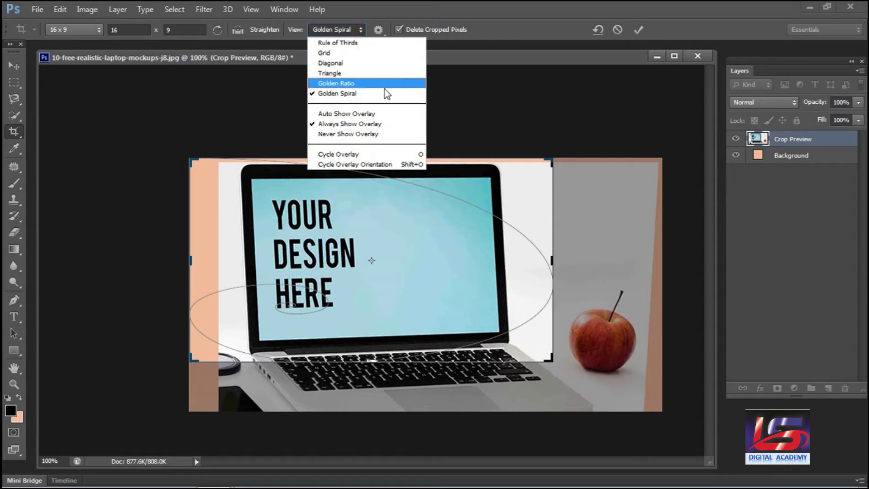
pyautogui.click(349, 114)
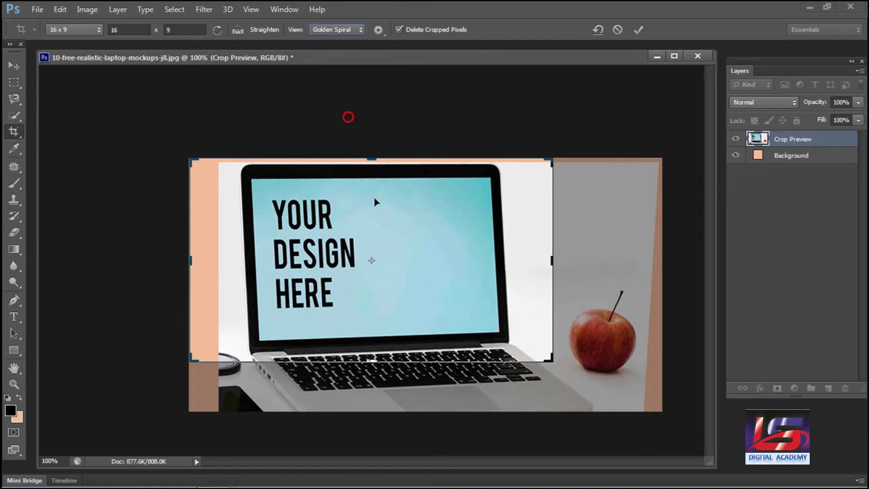
pyautogui.moveTo(416, 256)
pyautogui.mouseDown()
pyautogui.moveTo(398, 247)
pyautogui.moveTo(425, 235)
pyautogui.mouseUp()
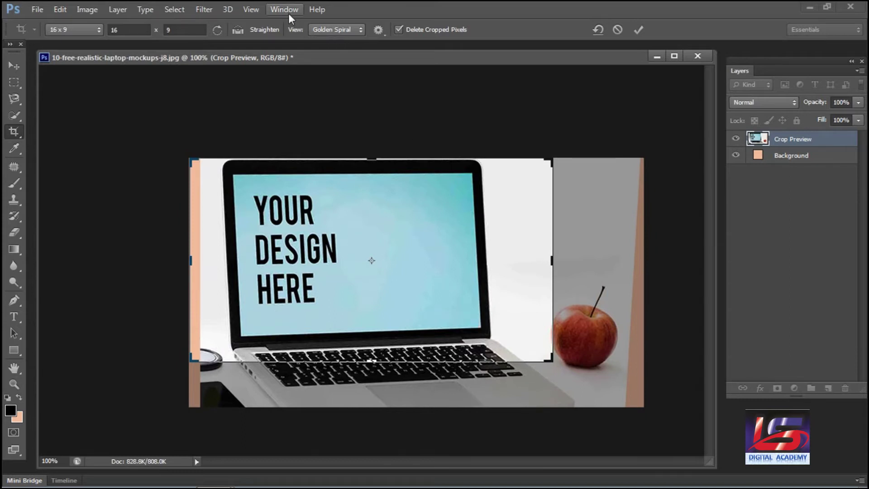
pyautogui.click(335, 31)
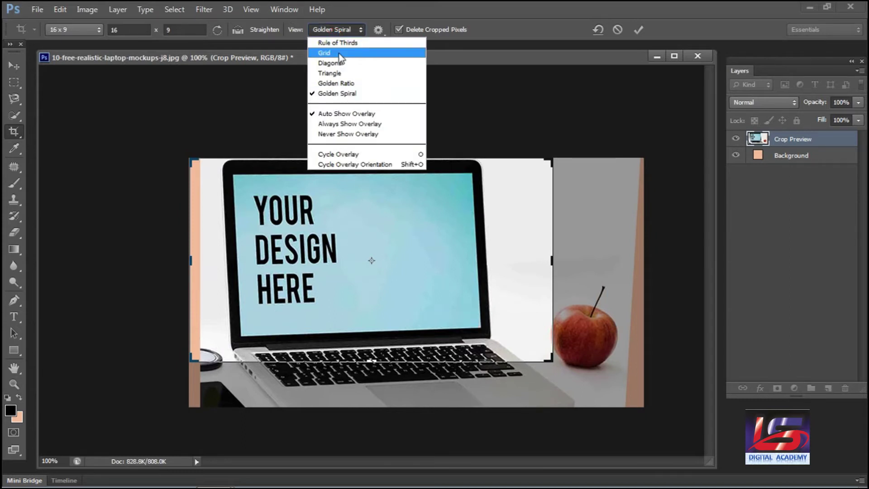
pyautogui.click(341, 53)
pyautogui.moveTo(336, 262); pyautogui.dragTo(345, 279)
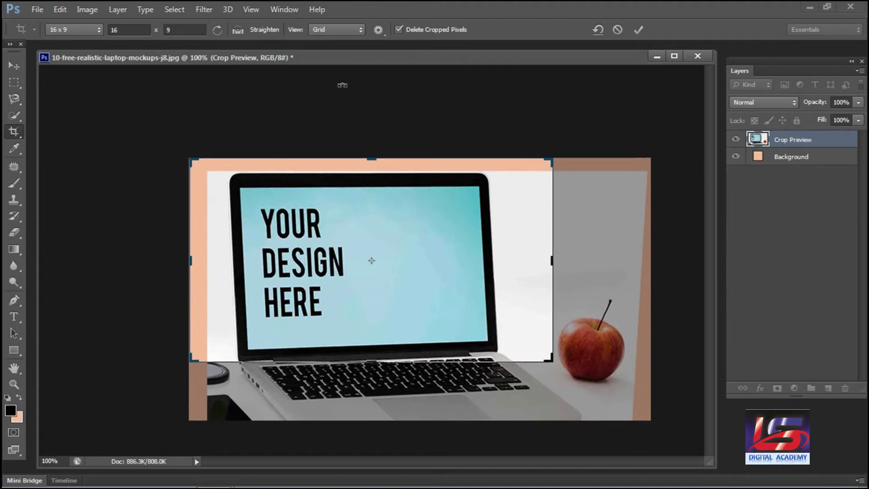
# Try Always Show and Never Show Overlay, nudge the photo right, then settle on Always Show Overlay
pyautogui.click(341, 32)
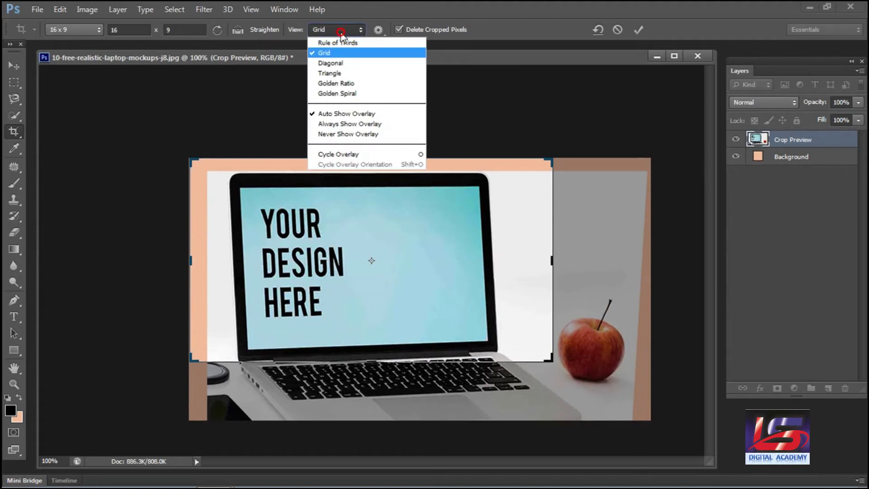
pyautogui.click(372, 123)
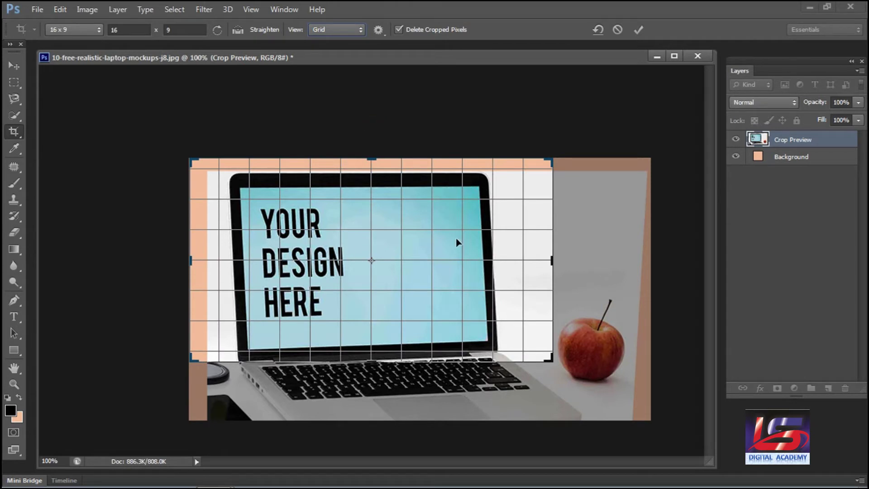
pyautogui.click(354, 35)
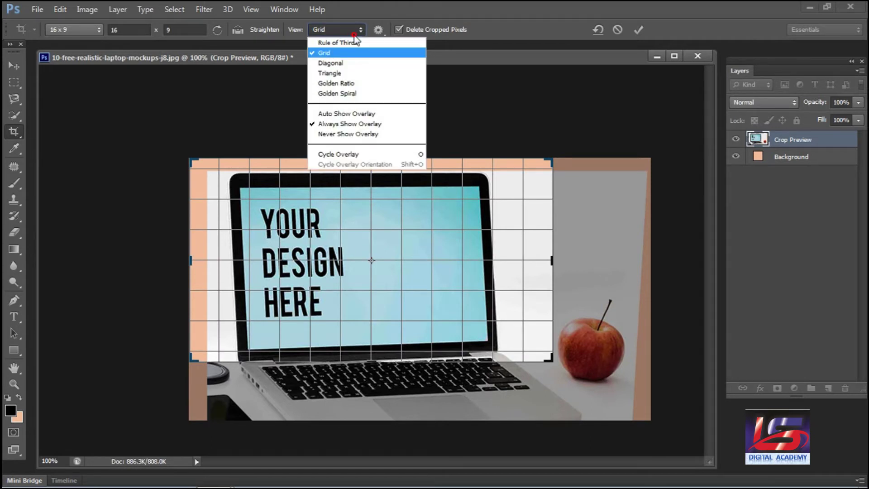
pyautogui.click(357, 133)
pyautogui.moveTo(348, 261); pyautogui.dragTo(348, 256)
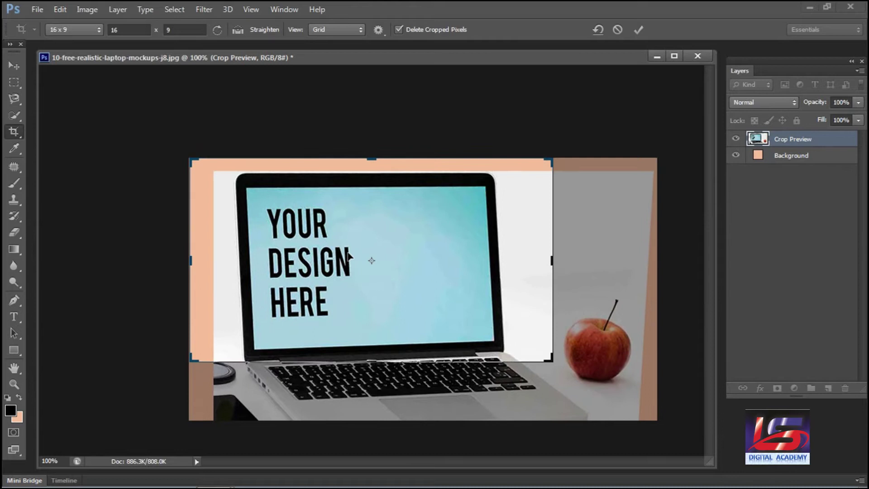
pyautogui.click(336, 30)
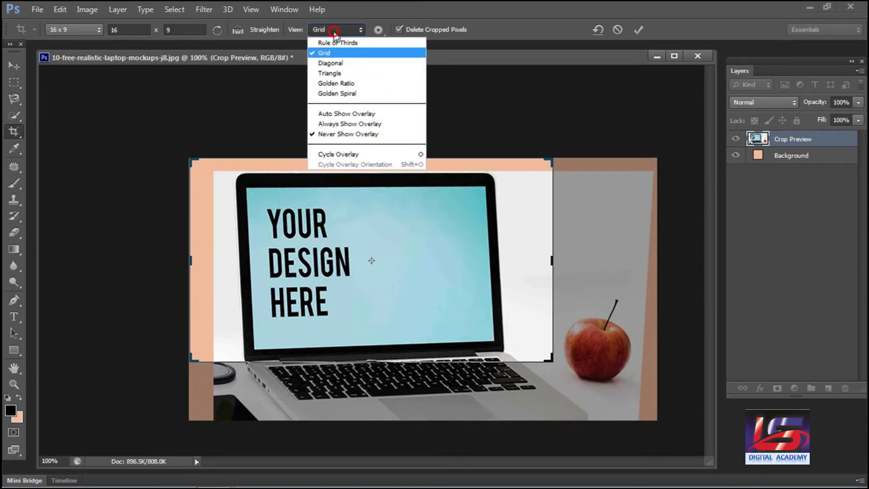
pyautogui.click(361, 124)
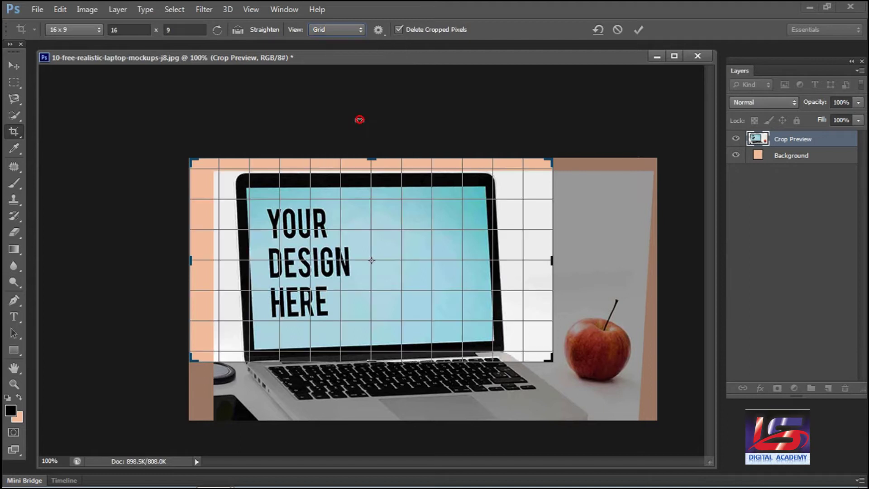
pyautogui.click(339, 29)
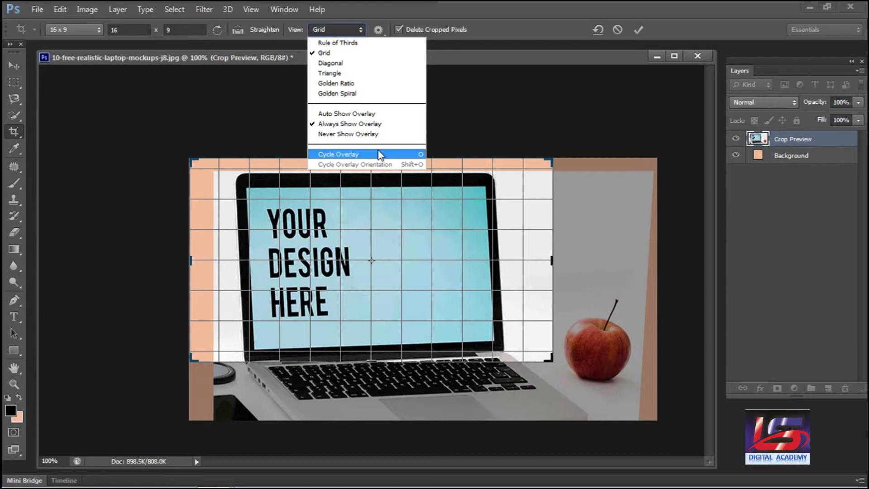
# Switch the crop overlay from Diagonal to Golden Spiral
pyautogui.click(379, 154)
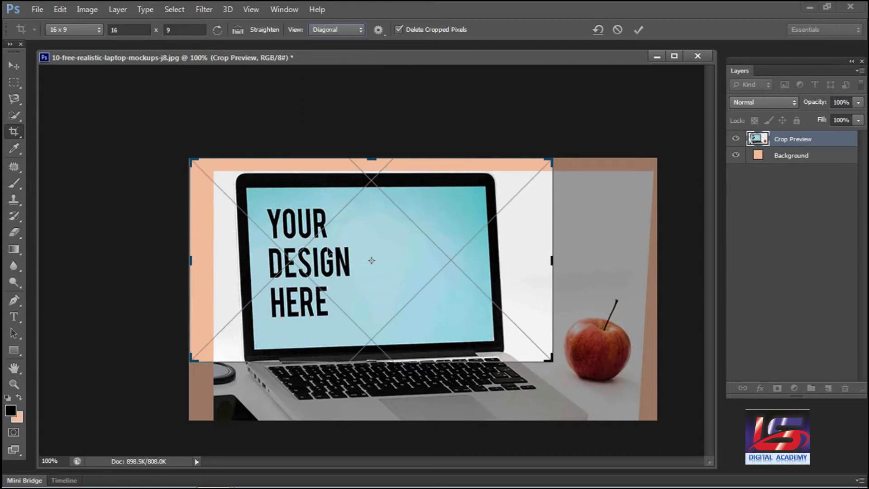
pyautogui.click(336, 30)
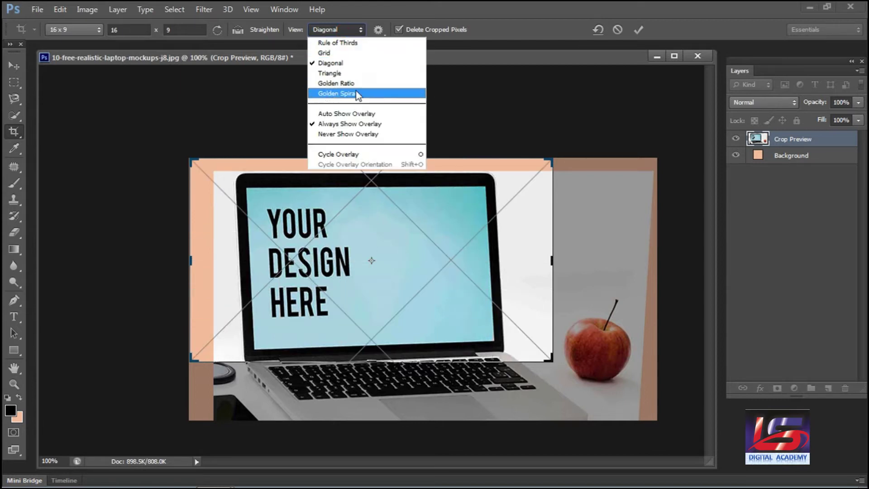
pyautogui.click(357, 94)
pyautogui.click(354, 30)
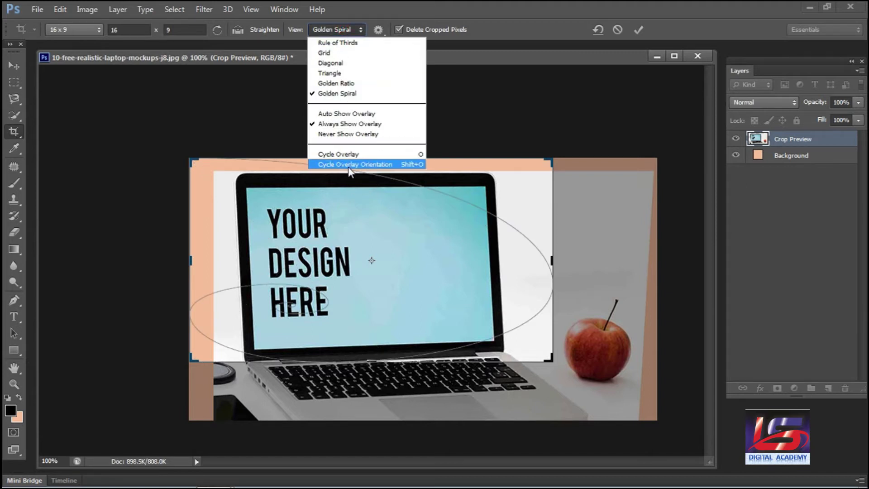
# Cycle the golden spiral's orientation to the upper-right and apply the 16:9 crop
pyautogui.click(361, 165)
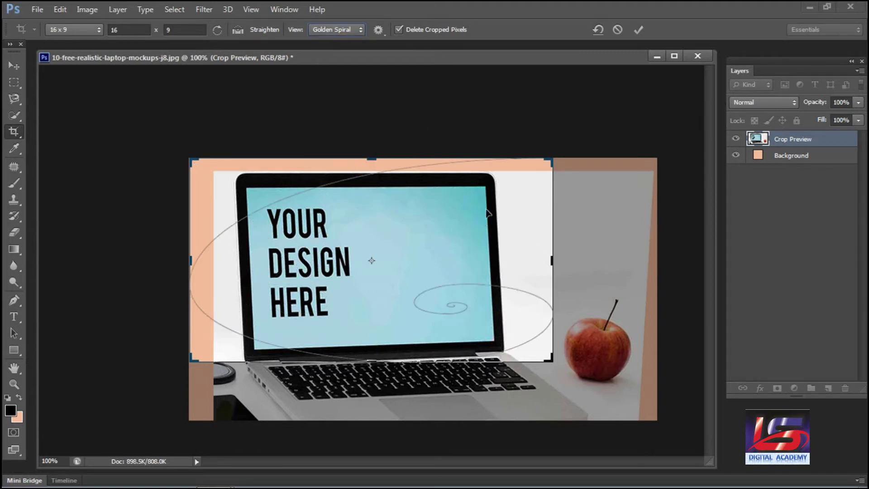
pyautogui.click(322, 32)
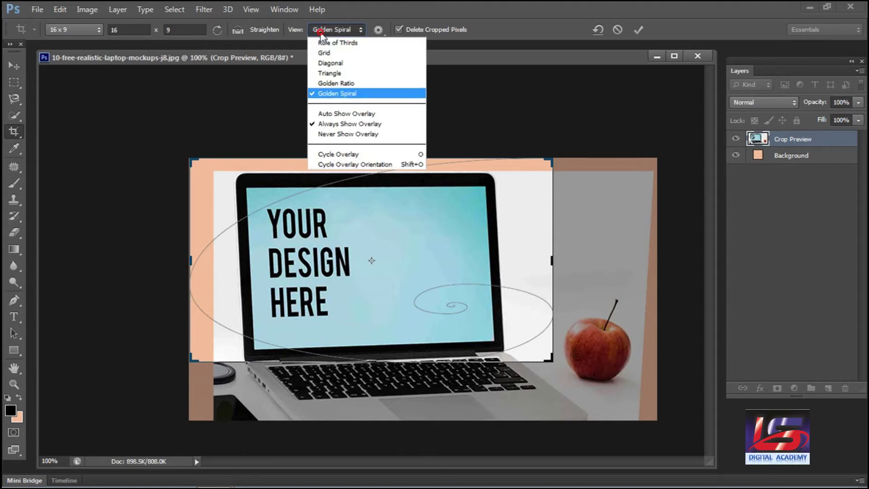
pyautogui.click(363, 165)
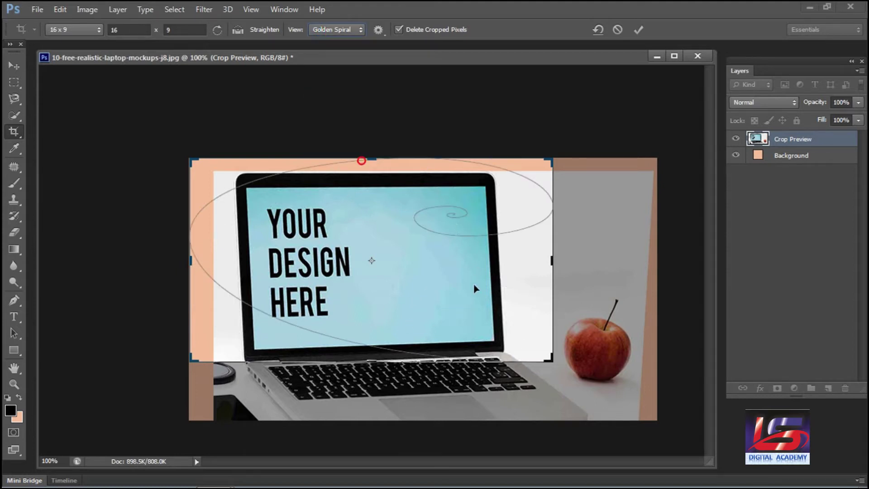
pyautogui.click(352, 28)
pyautogui.click(355, 164)
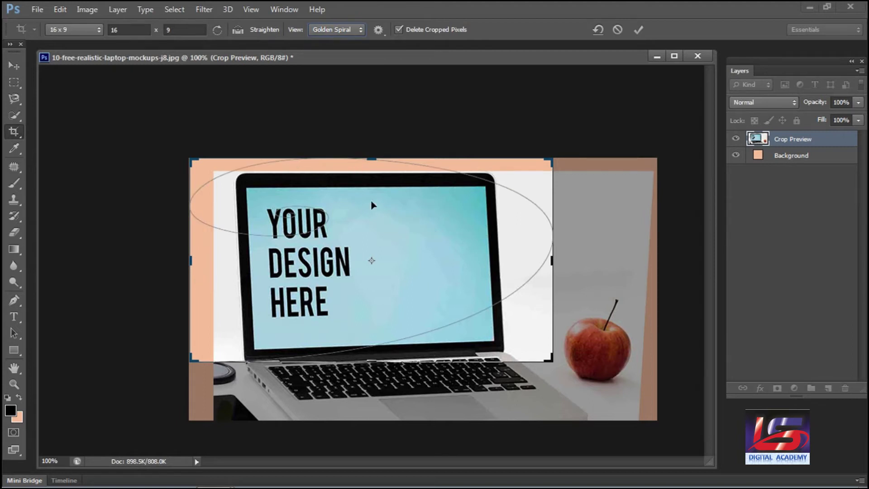
pyautogui.click(337, 30)
pyautogui.click(368, 163)
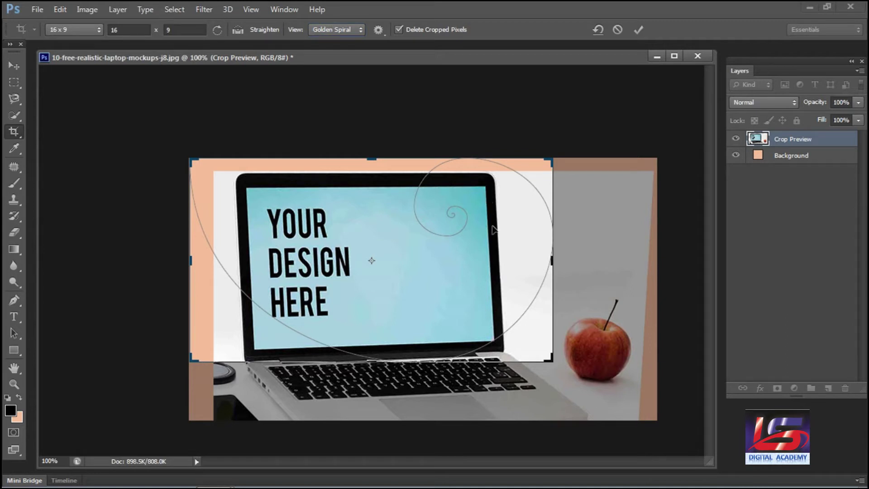
pyautogui.press('Return')
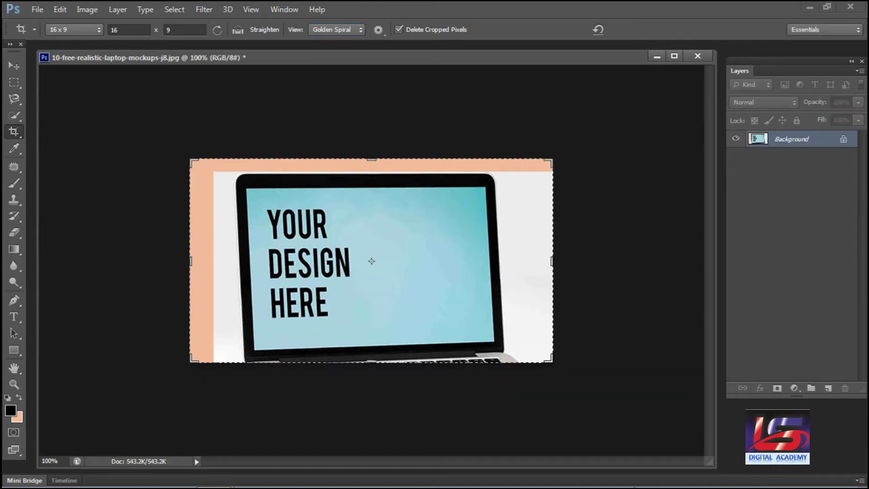
# In the crop settings, toggle Auto Center Preview and Show Cropped Area, and enable Use Classic Mode
pyautogui.click(378, 30)
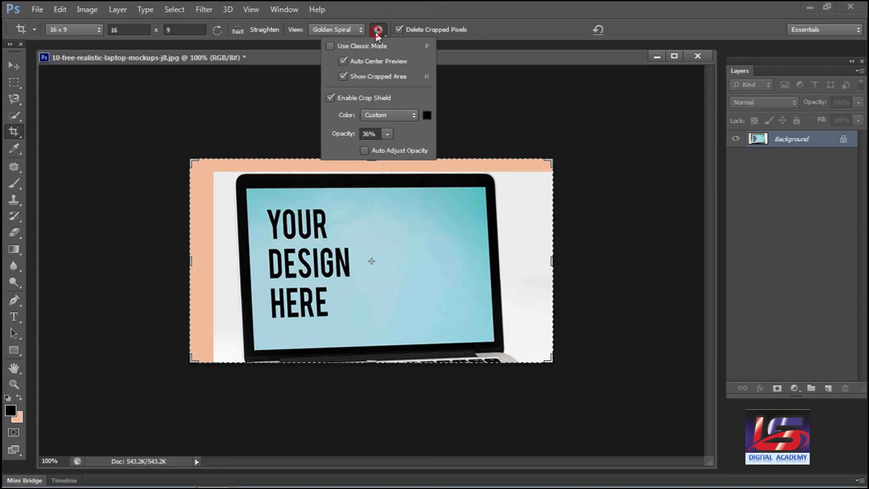
pyautogui.click(344, 61)
pyautogui.click(343, 76)
pyautogui.click(334, 48)
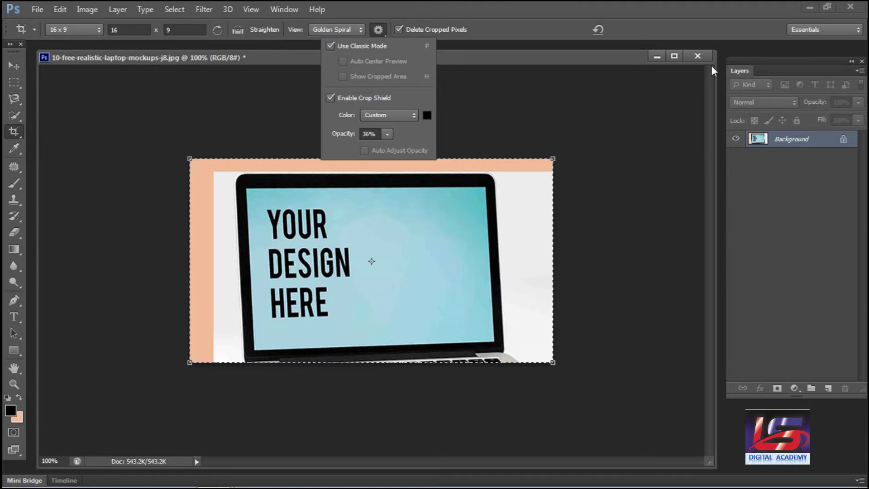
# Close the laptop mockup document and bring up the Open dialog
pyautogui.click(698, 55)
pyautogui.click(449, 194)
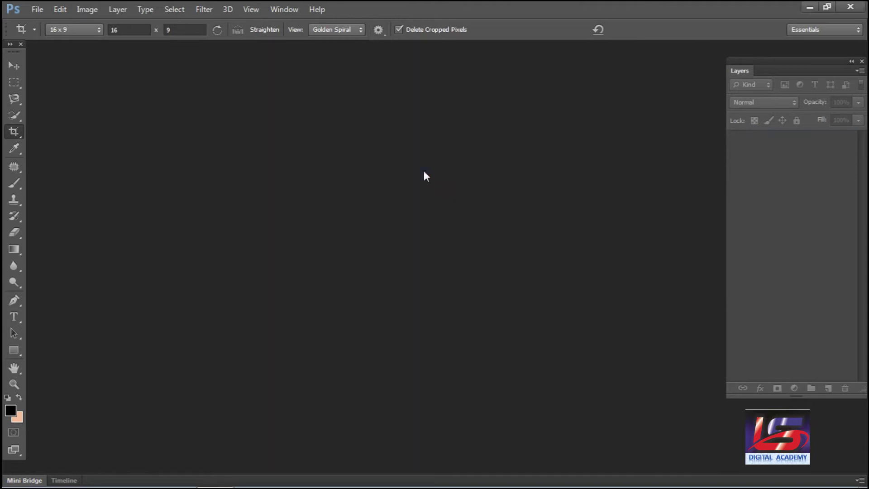
pyautogui.hotkey('ctrl', 'o')
# Open 5627.jpg and float it in its own window near the centre
pyautogui.scroll(-3, 530, 257)
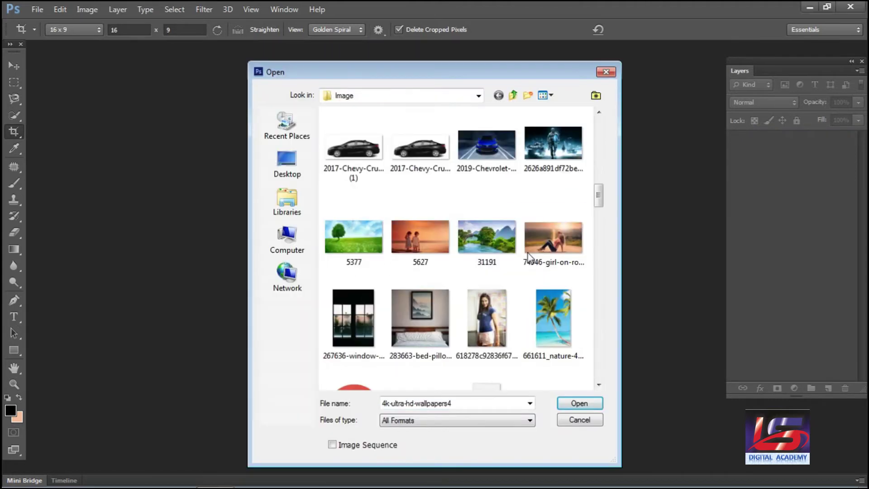
pyautogui.click(433, 248)
pyautogui.click(577, 403)
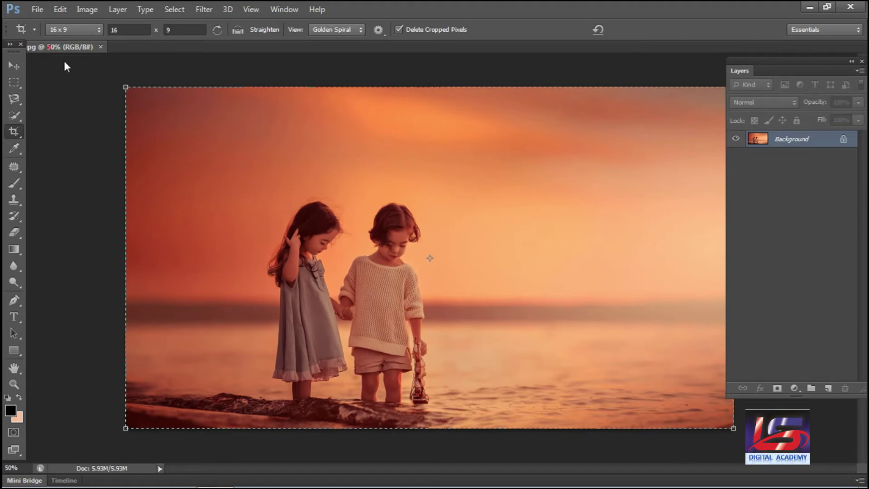
pyautogui.moveTo(63, 47); pyautogui.dragTo(198, 177)
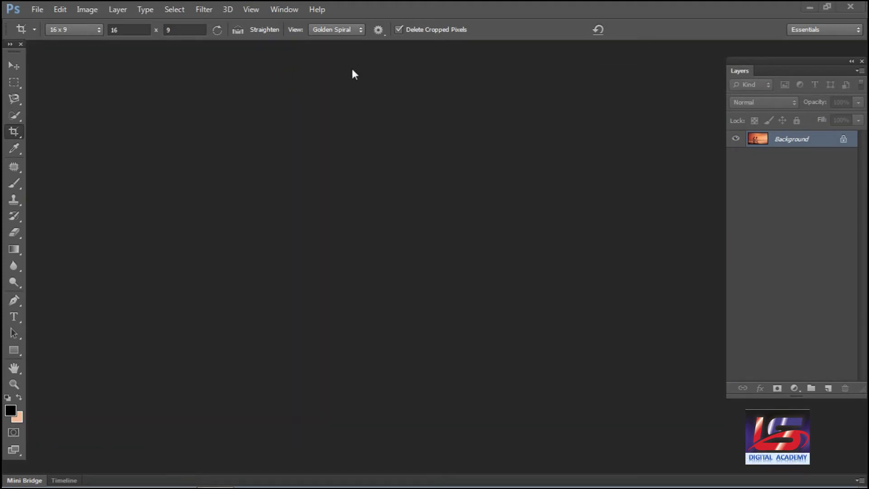
pyautogui.moveTo(358, 69); pyautogui.dragTo(420, 63)
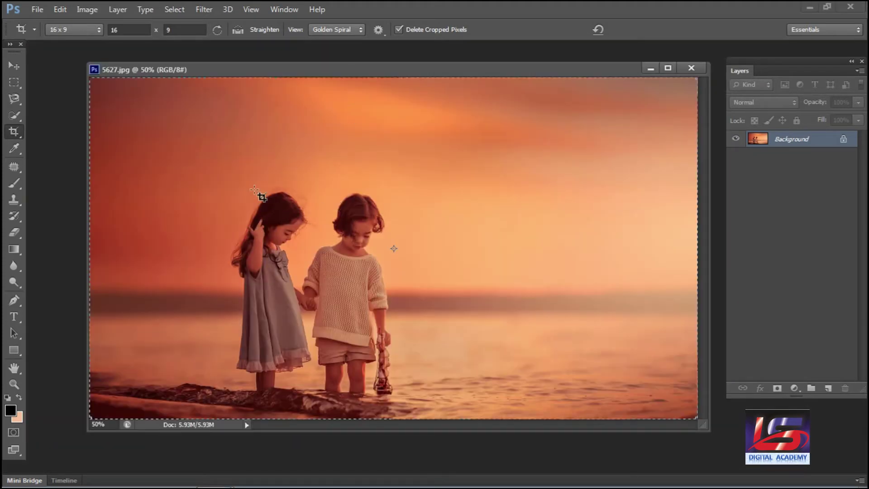
# Draw a 16:9 crop around the two children with a Rule of Thirds overlay
pyautogui.moveTo(244, 181); pyautogui.dragTo(432, 286)
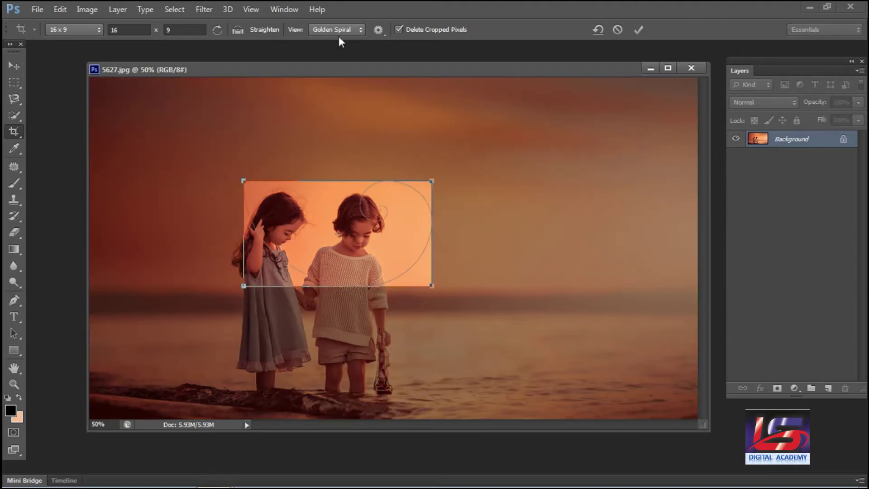
pyautogui.click(339, 31)
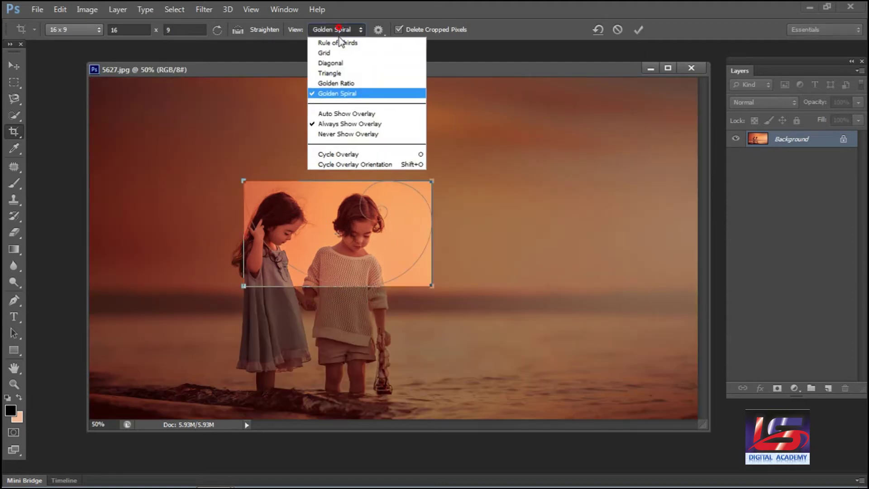
pyautogui.click(339, 55)
pyautogui.click(357, 32)
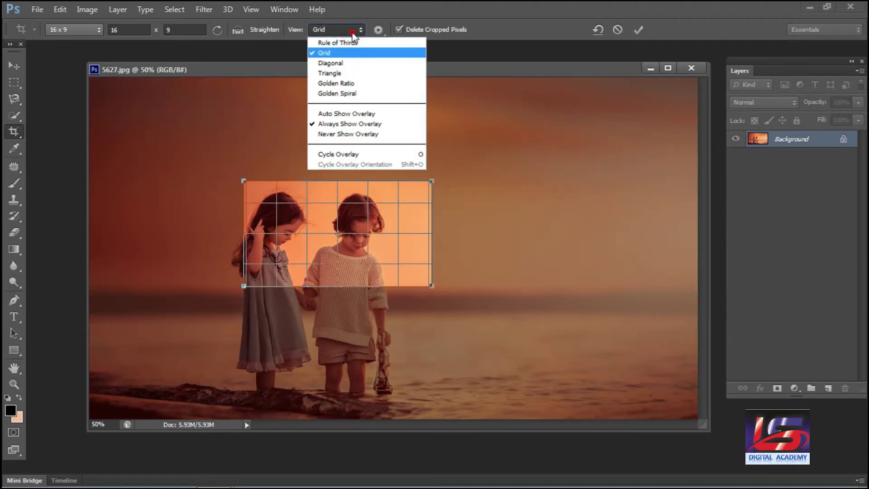
pyautogui.click(357, 43)
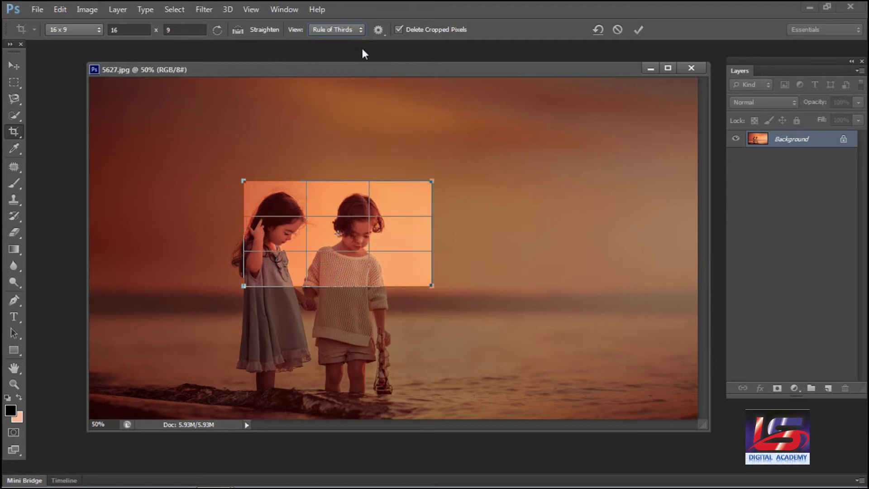
# Turn off Classic Mode and Auto Center Preview in the crop settings
pyautogui.click(379, 31)
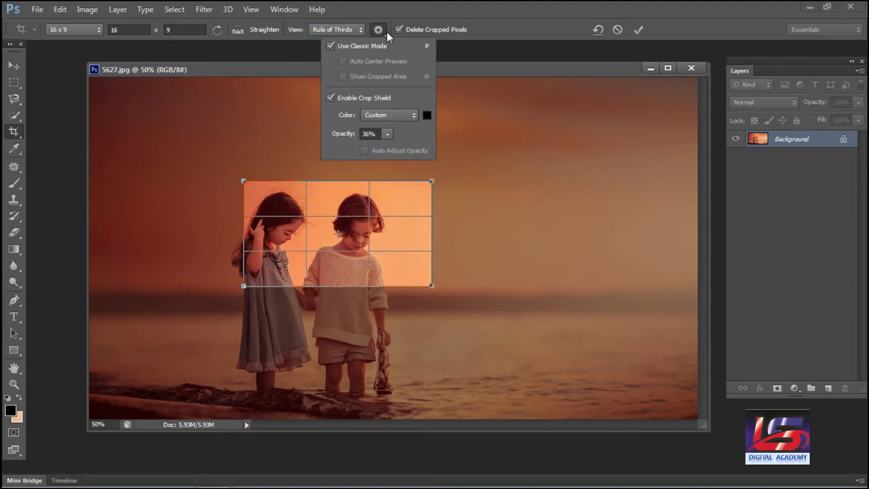
pyautogui.click(335, 46)
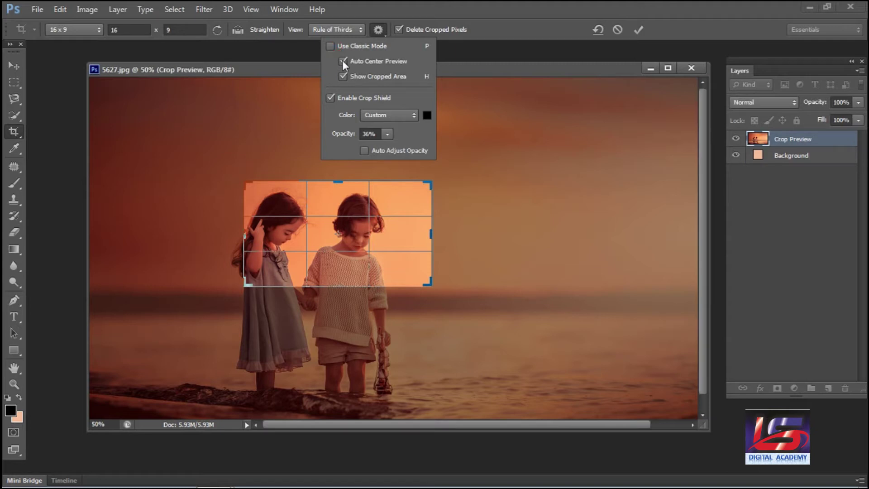
pyautogui.click(344, 61)
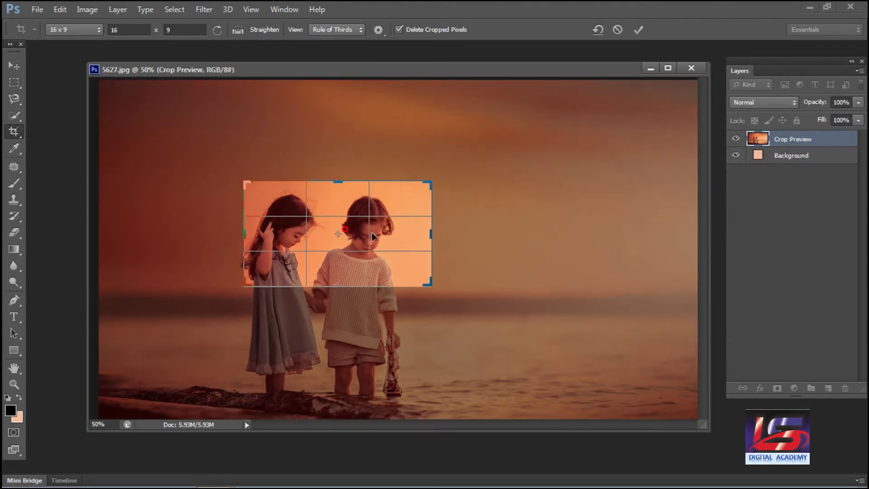
pyautogui.moveTo(375, 235); pyautogui.dragTo(369, 231)
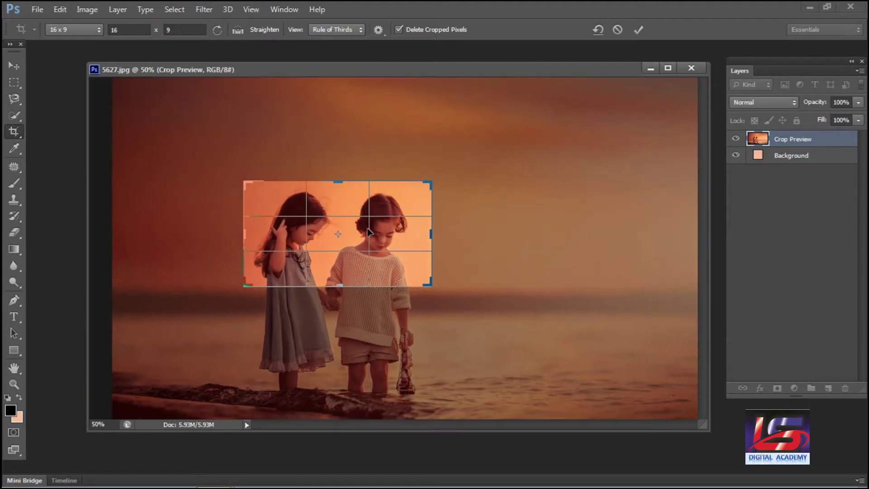
# Enable Show Cropped Area and keep the crop shield on to dim the outside area
pyautogui.click(378, 30)
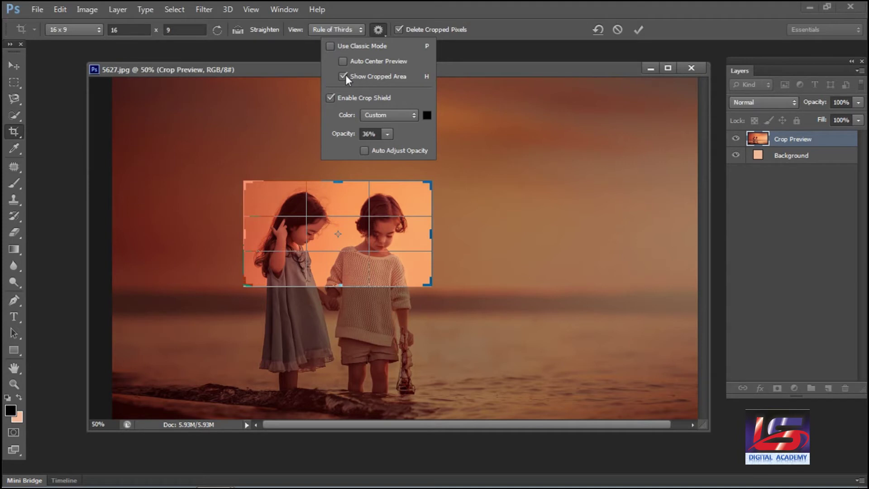
pyautogui.click(344, 76)
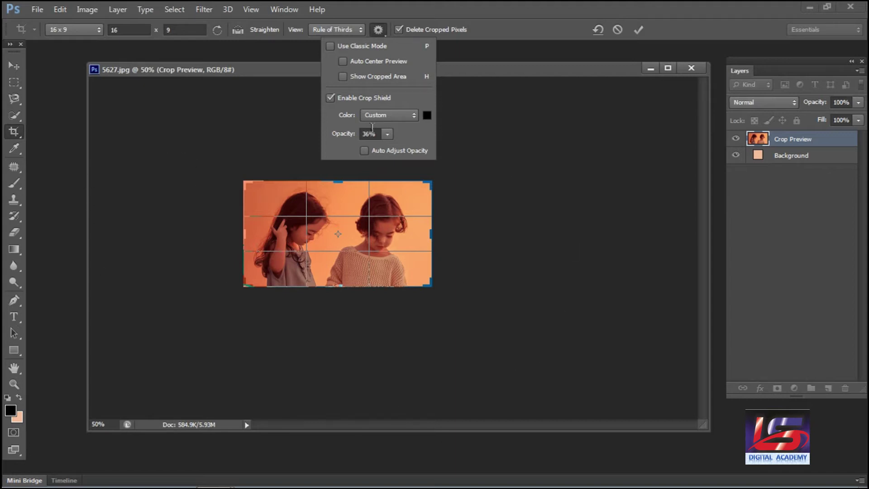
pyautogui.click(343, 77)
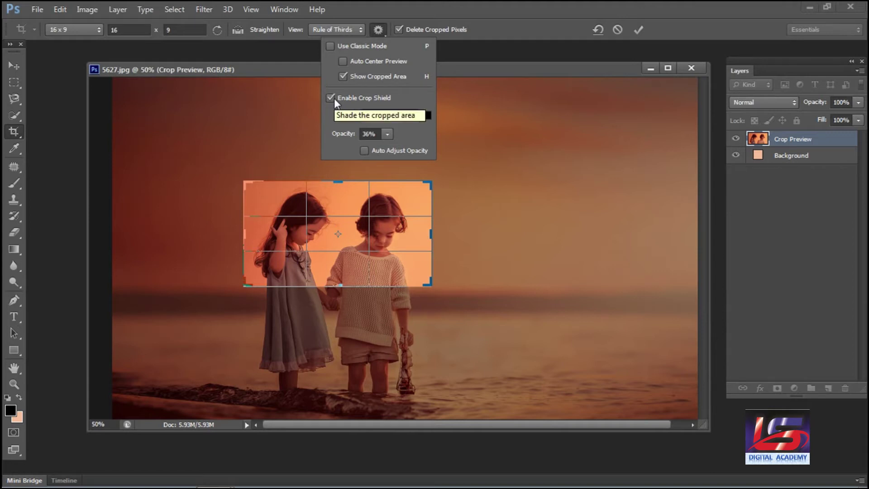
pyautogui.click(331, 98)
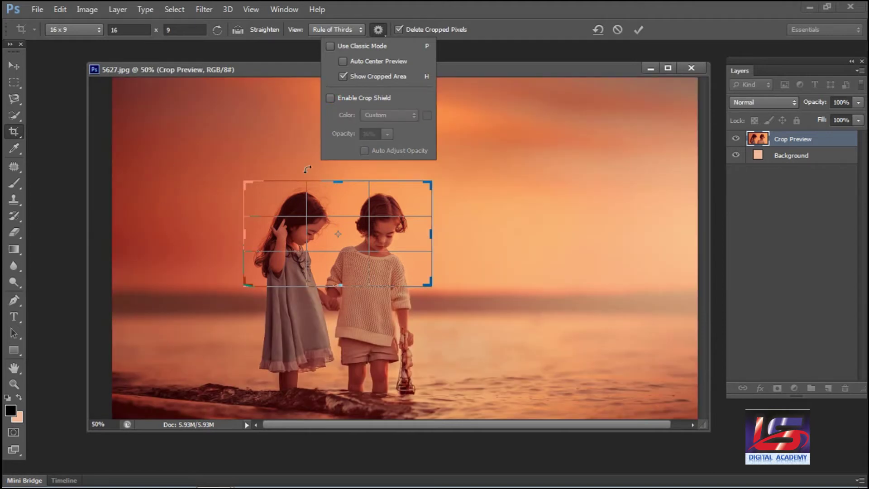
pyautogui.click(331, 98)
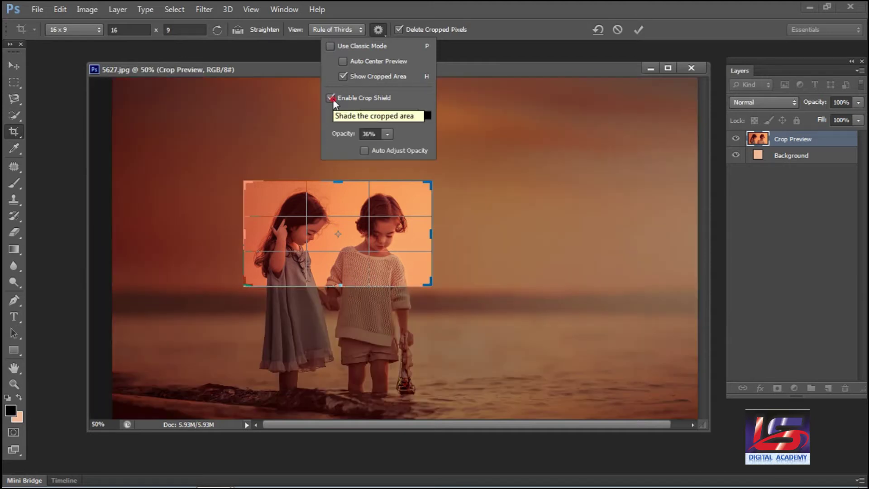
pyautogui.click(330, 258)
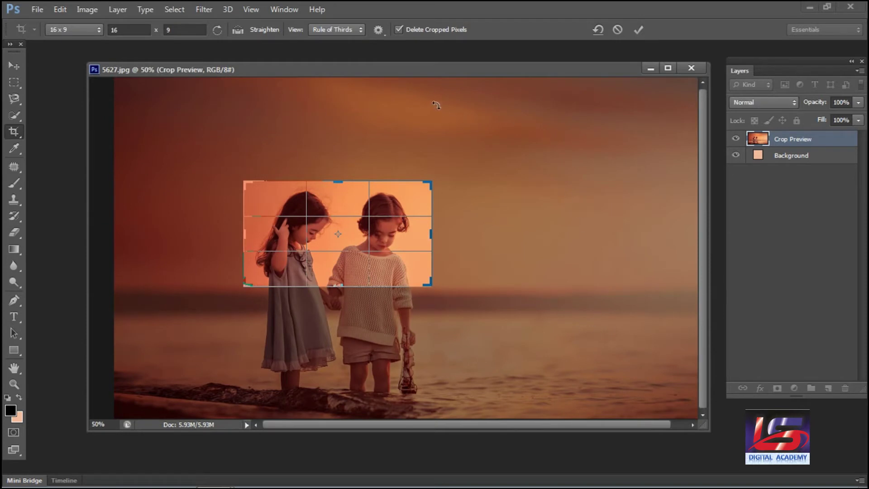
# Try red and blue custom crop shield colours, then cancel to keep black
pyautogui.click(383, 30)
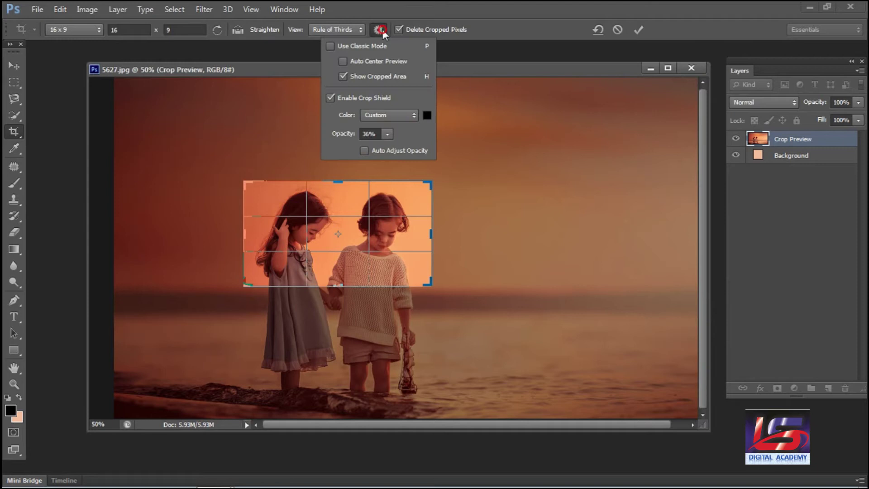
pyautogui.click(380, 118)
pyautogui.click(389, 135)
pyautogui.moveTo(615, 169)
pyautogui.mouseDown()
pyautogui.moveTo(716, 192)
pyautogui.moveTo(720, 175)
pyautogui.moveTo(710, 163)
pyautogui.moveTo(722, 225)
pyautogui.mouseUp()
pyautogui.click(744, 198)
pyautogui.click(718, 162)
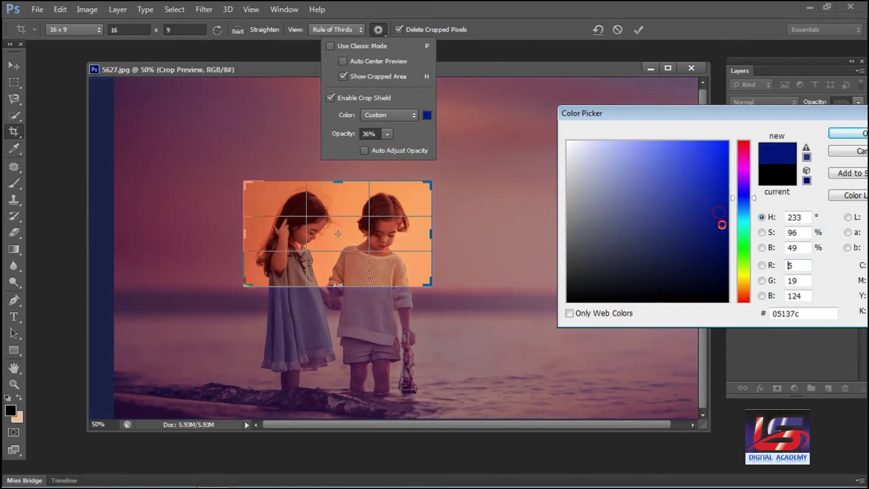
pyautogui.click(849, 151)
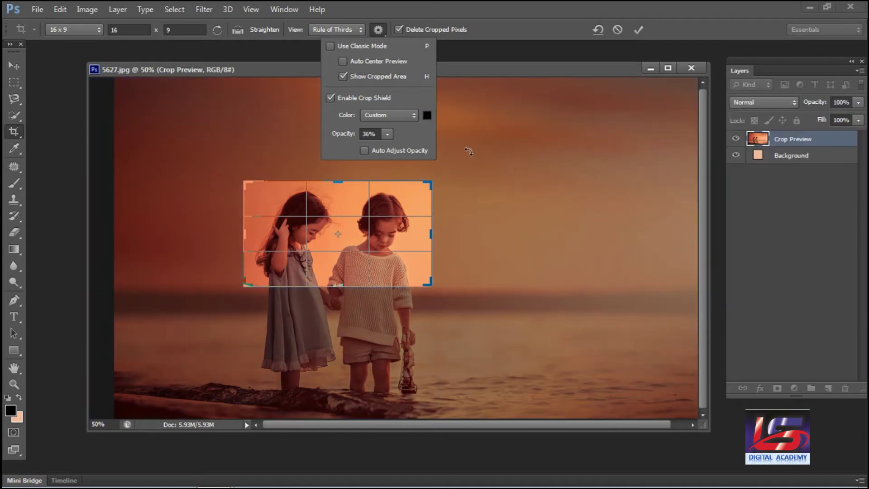
# Experiment with shield opacity and a dark red colour, cancelling the colour change
pyautogui.click(387, 134)
pyautogui.moveTo(395, 146); pyautogui.dragTo(433, 148)
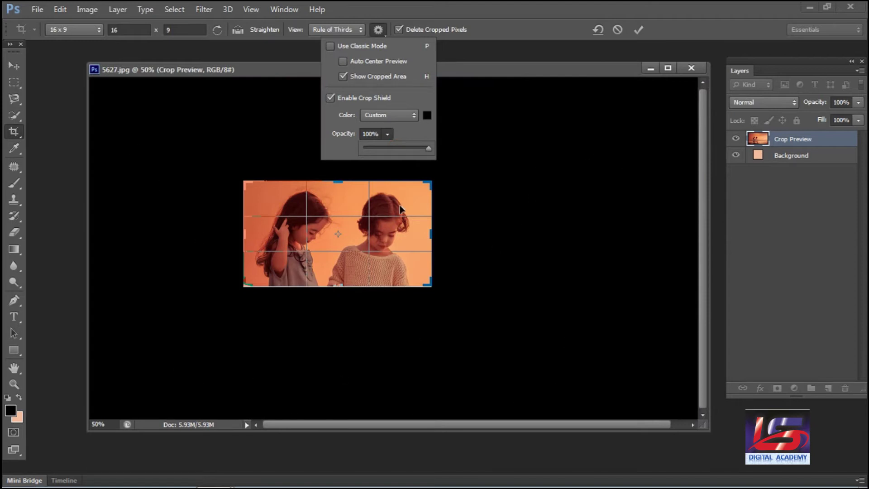
pyautogui.moveTo(389, 147)
pyautogui.mouseDown()
pyautogui.moveTo(381, 149)
pyautogui.moveTo(431, 150)
pyautogui.mouseUp()
pyautogui.click(427, 115)
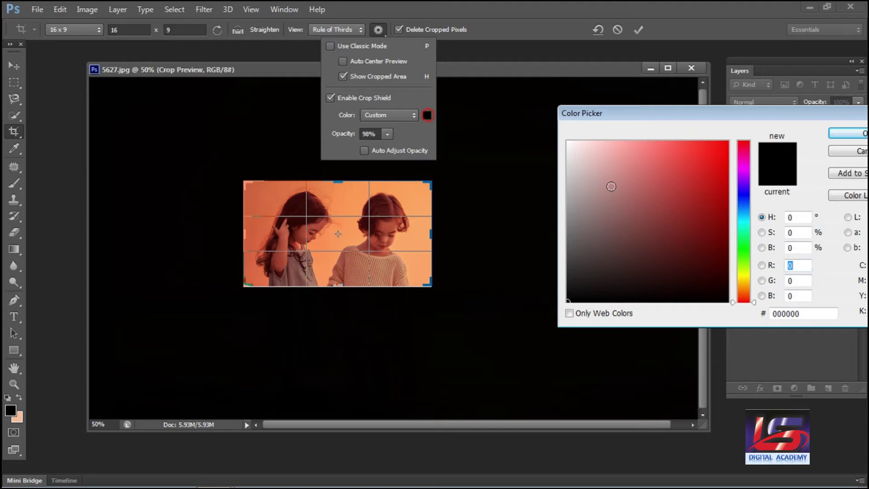
pyautogui.click(666, 200)
pyautogui.moveTo(665, 200)
pyautogui.mouseDown()
pyautogui.moveTo(701, 163)
pyautogui.moveTo(726, 255)
pyautogui.moveTo(733, 244)
pyautogui.moveTo(713, 184)
pyautogui.mouseUp()
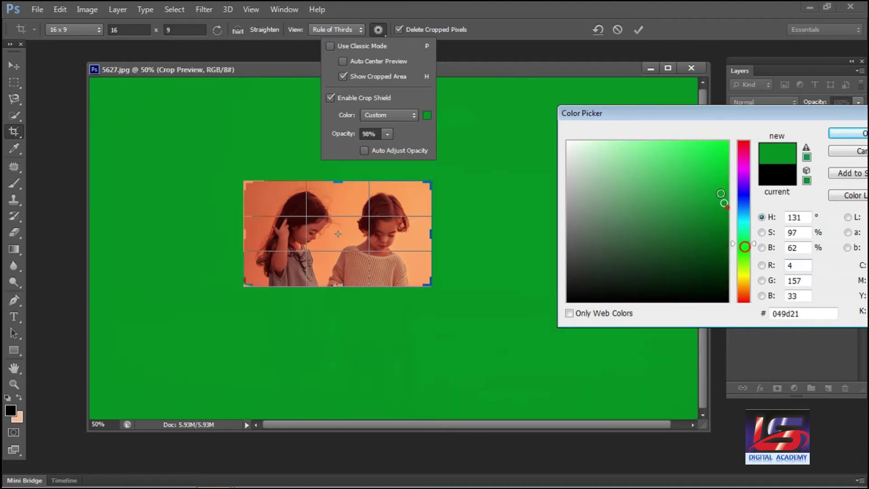
pyautogui.click(848, 151)
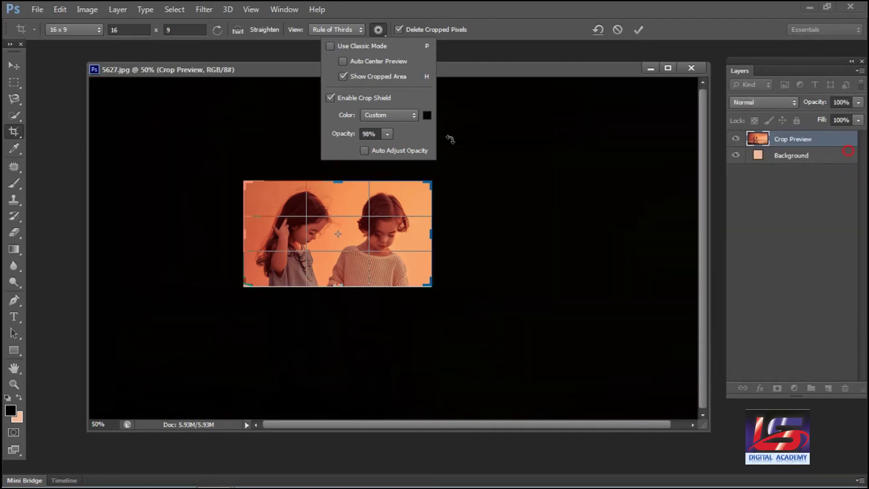
# Set the crop shield to Match Canvas at 39% opacity and commit the 16:9 crop
pyautogui.click(391, 137)
pyautogui.moveTo(371, 148); pyautogui.dragTo(352, 148)
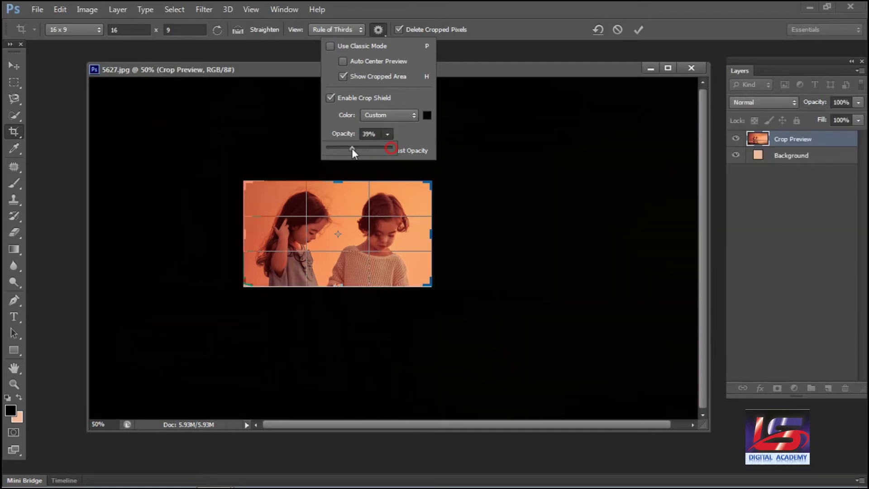
pyautogui.click(390, 115)
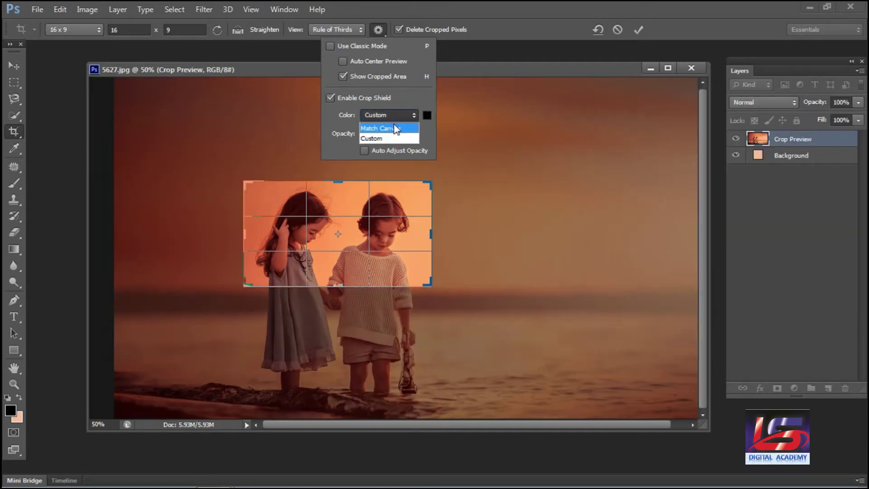
pyautogui.click(395, 128)
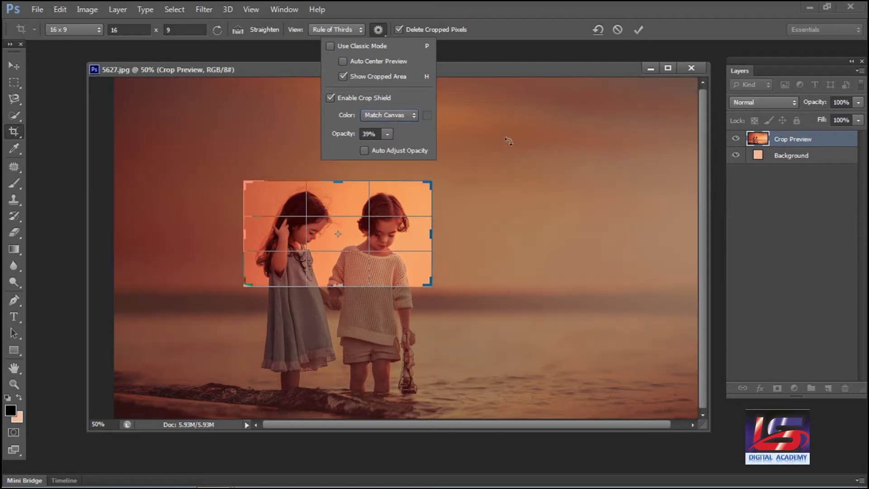
pyautogui.click(511, 34)
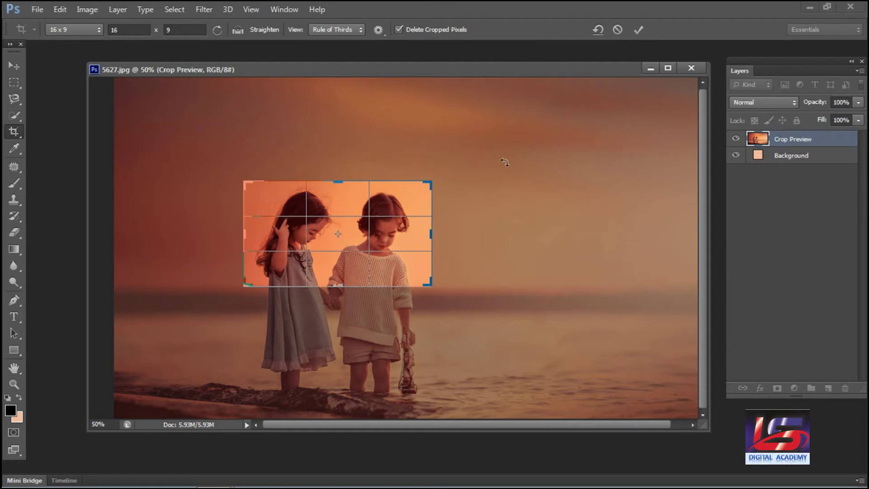
pyautogui.press('Return')
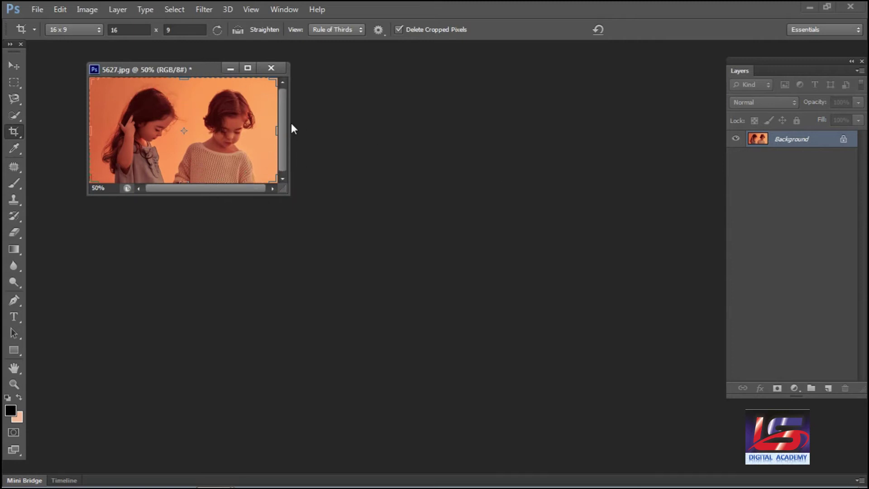
# Undo the crop, enlarge the document window, and draw a crop box over the children
pyautogui.hotkey('ctrl', 'z')
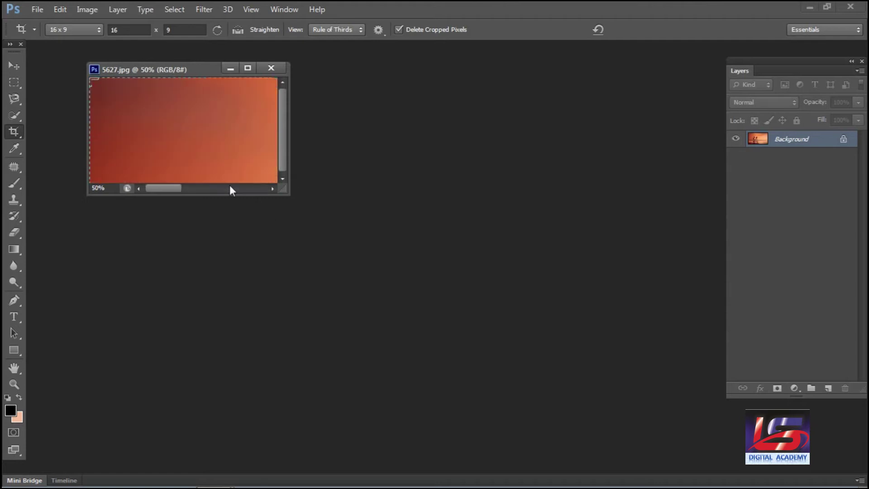
pyautogui.moveTo(293, 191); pyautogui.dragTo(700, 439)
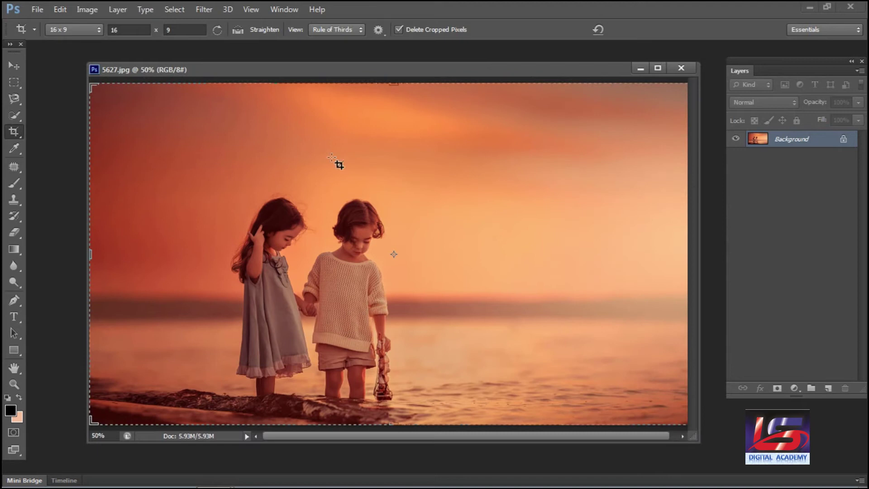
pyautogui.moveTo(234, 158); pyautogui.dragTo(416, 414)
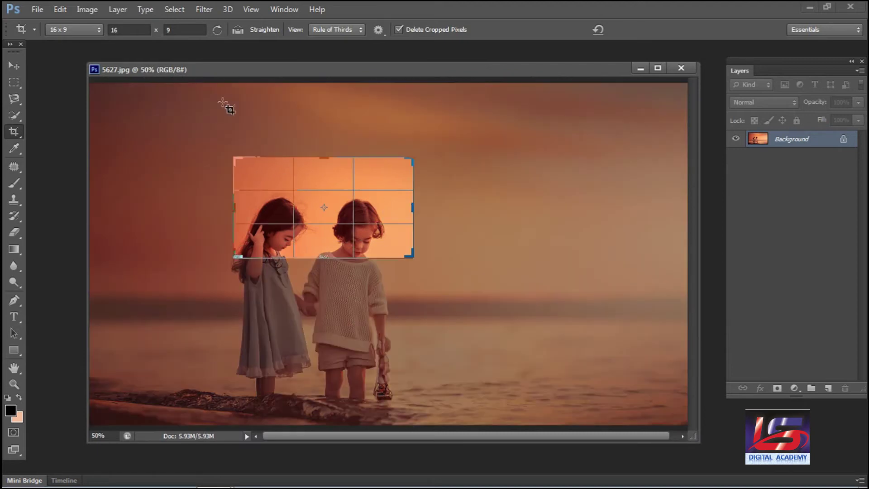
# Set the crop ratio to 1 x 1
pyautogui.click(128, 30)
pyautogui.write('0')
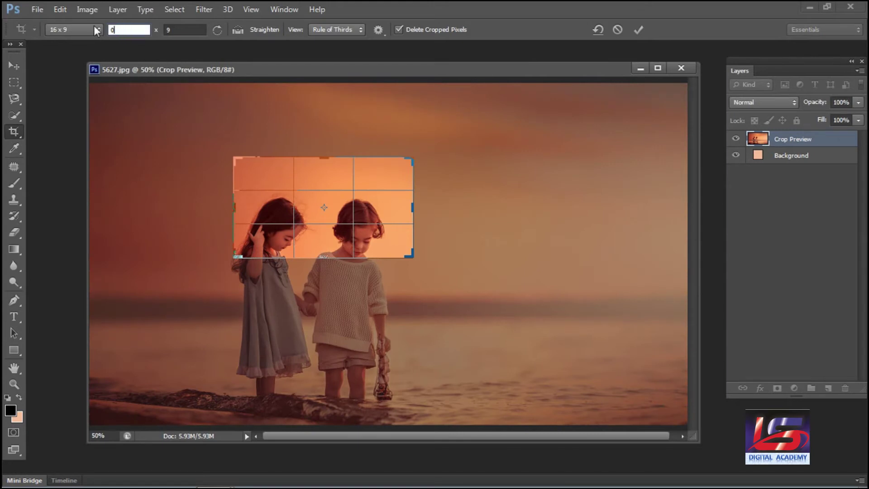
pyautogui.press('BackSpace')
pyautogui.write('1')
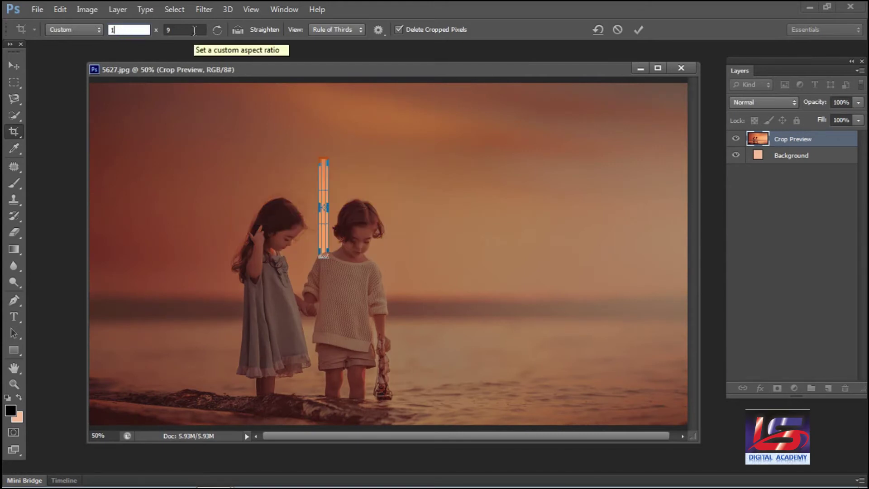
pyautogui.press('Tab')
pyautogui.write('1')
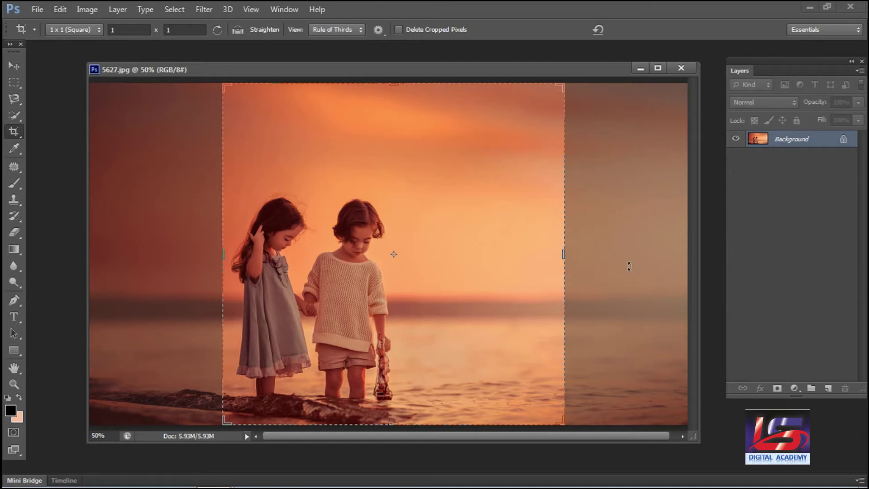
# Apply the square crop, then crop tighter around the children with Delete Cropped Pixels enabled
pyautogui.click(630, 266)
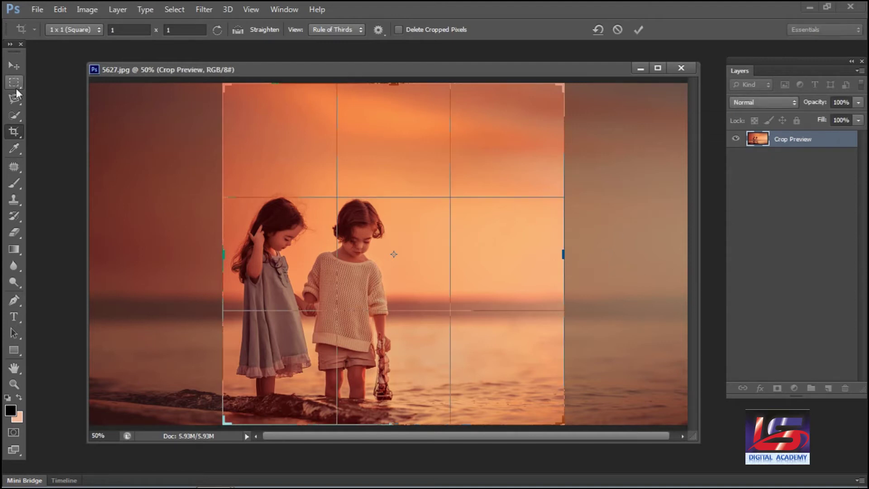
pyautogui.click(14, 66)
pyautogui.click(14, 132)
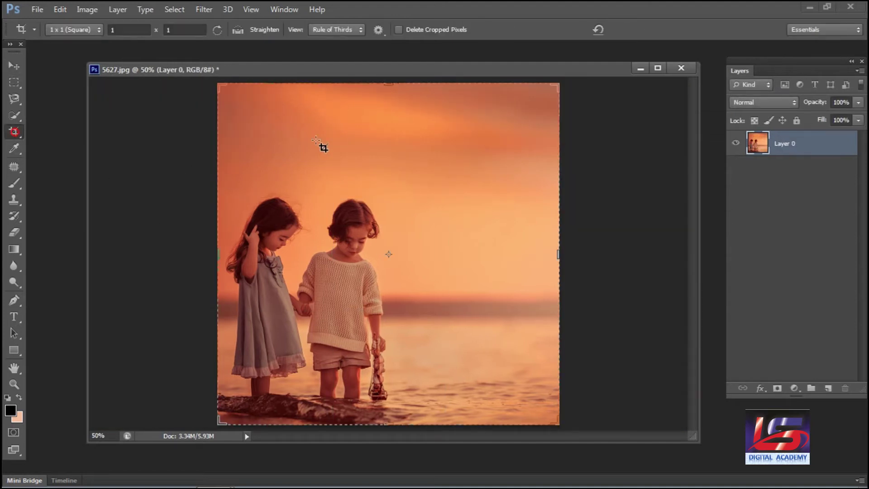
pyautogui.moveTo(240, 164)
pyautogui.mouseDown()
pyautogui.moveTo(365, 339)
pyautogui.moveTo(410, 365)
pyautogui.mouseUp()
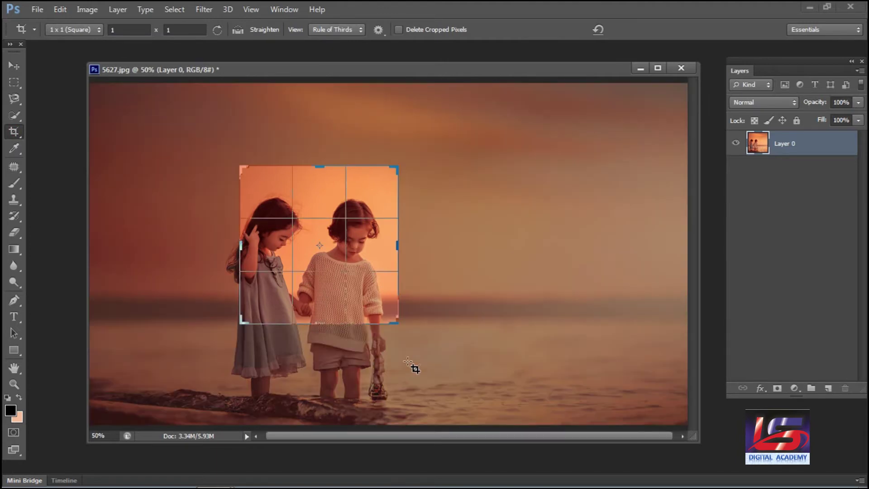
pyautogui.click(407, 31)
pyautogui.press('Return')
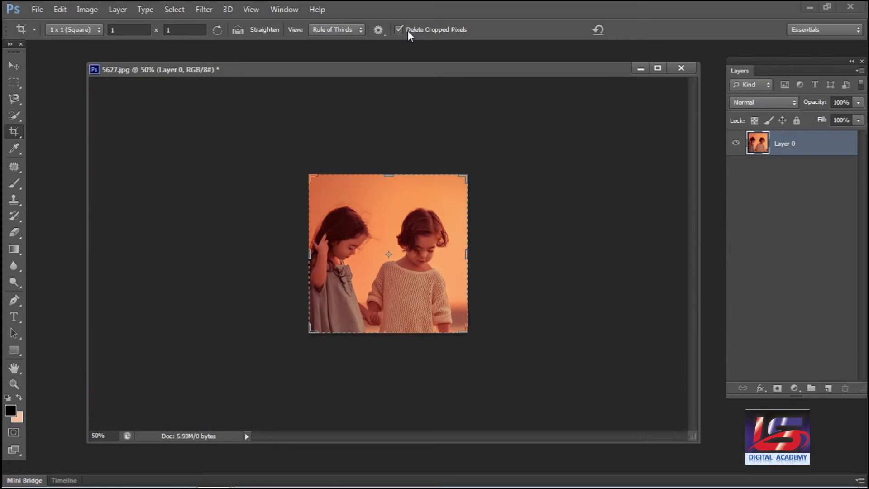
# Close 5627.jpg without saving changes
pyautogui.click(14, 65)
pyautogui.click(681, 68)
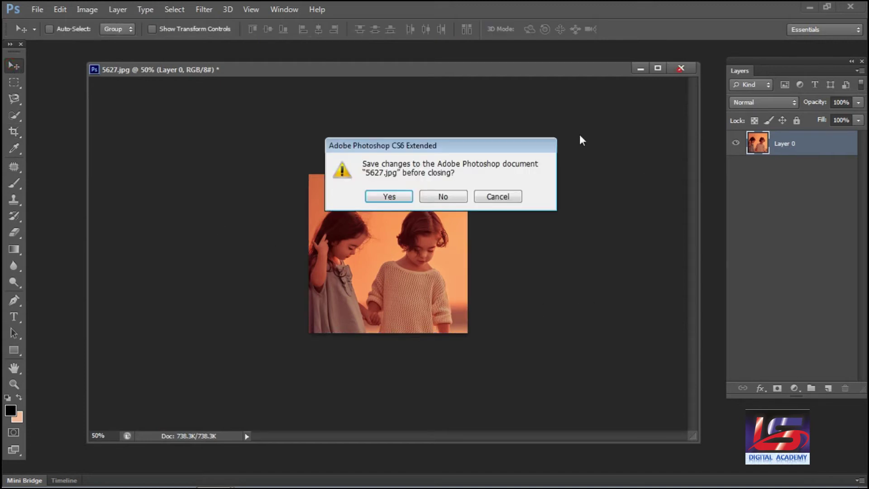
pyautogui.click(446, 198)
# Open the autumn portrait of the woman and square-crop it to her upper body
pyautogui.doubleClick(301, 172)
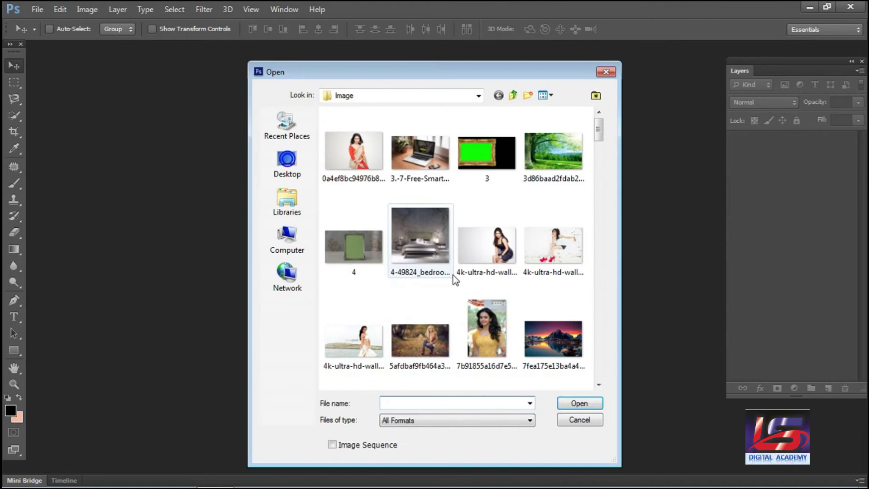
pyautogui.click(438, 253)
pyautogui.scroll(-3, 438, 267)
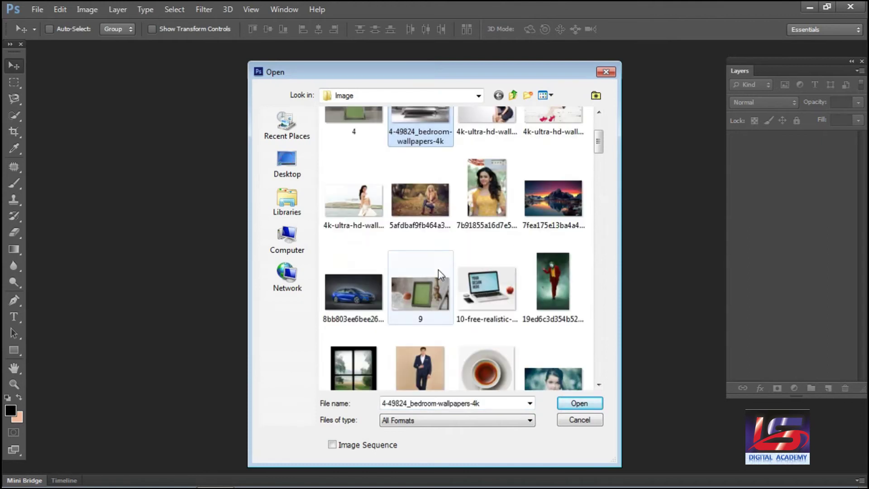
pyautogui.doubleClick(425, 211)
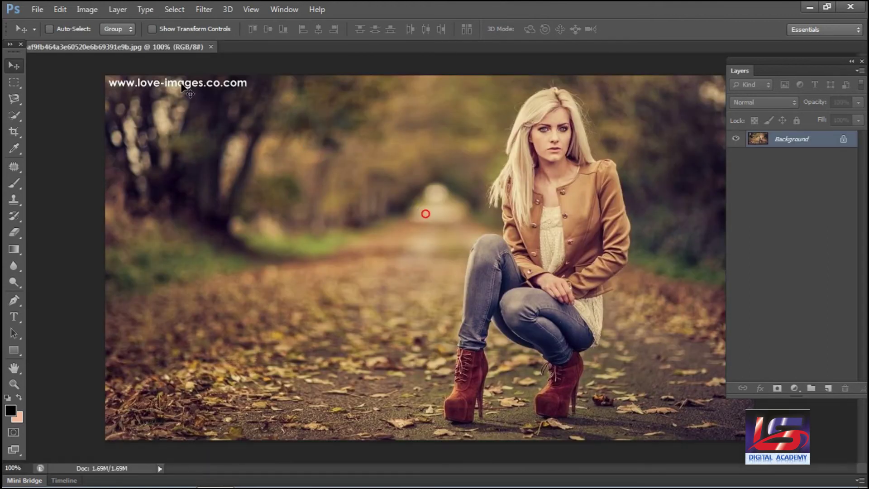
pyautogui.moveTo(167, 48); pyautogui.dragTo(197, 86)
pyautogui.click(11, 132)
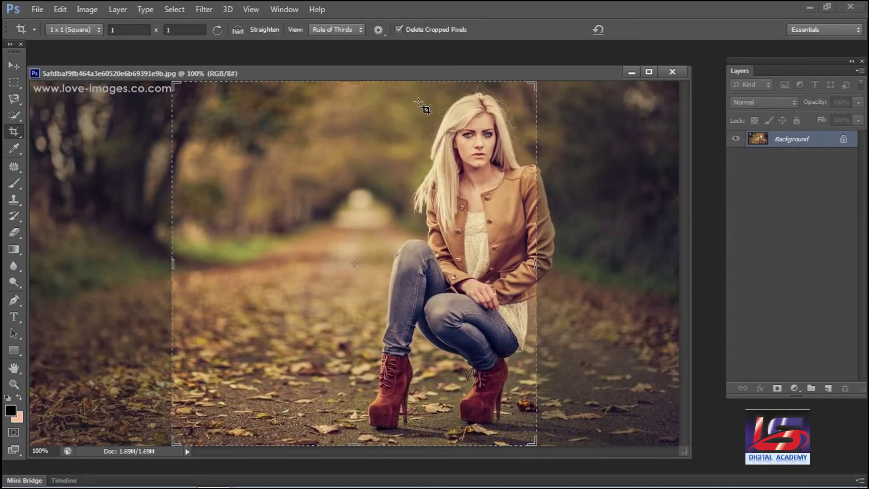
pyautogui.moveTo(390, 93)
pyautogui.mouseDown()
pyautogui.moveTo(588, 310)
pyautogui.moveTo(597, 340)
pyautogui.mouseUp()
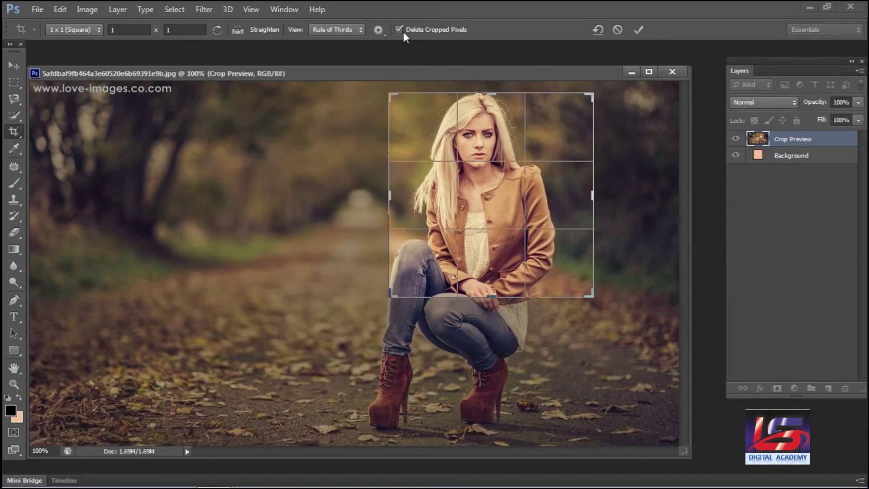
pyautogui.press('Return')
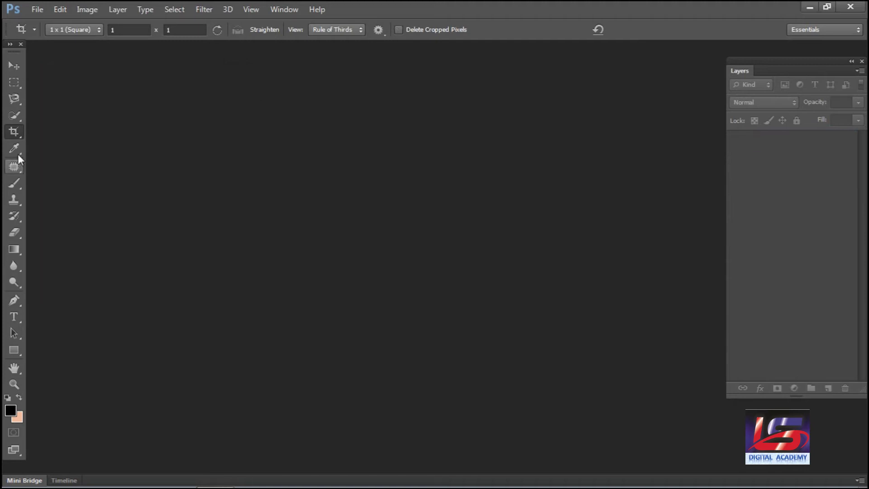
# Scroll the Image folder thumbnails and open the TV photo UA65RU7100-1.jpg
pyautogui.click(18, 132)
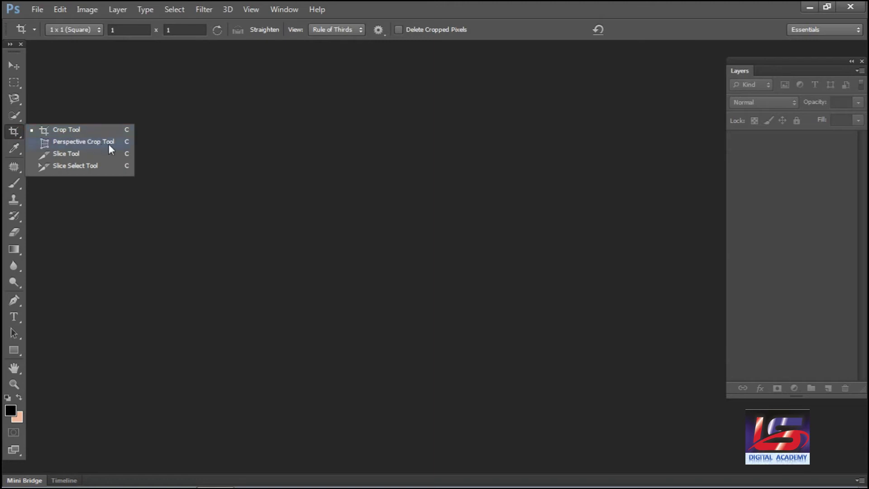
pyautogui.doubleClick(225, 184)
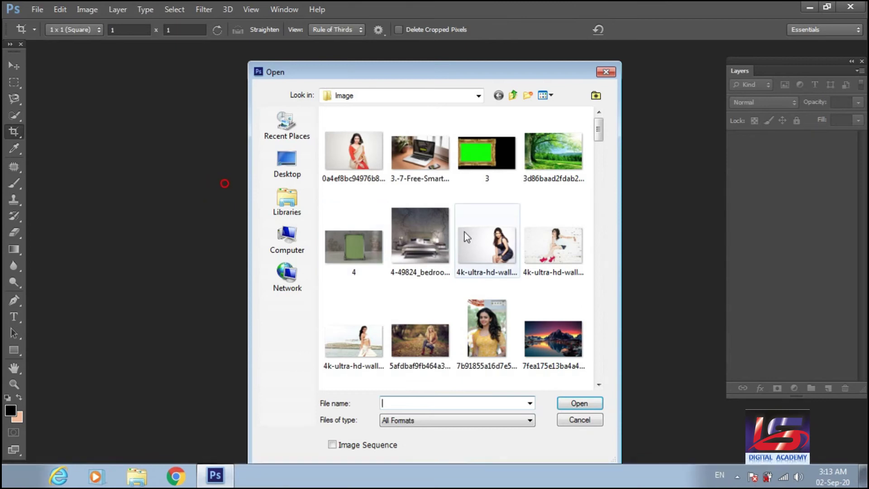
pyautogui.click(468, 243)
pyautogui.scroll(-5, 469, 244)
pyautogui.scroll(-3, 469, 244)
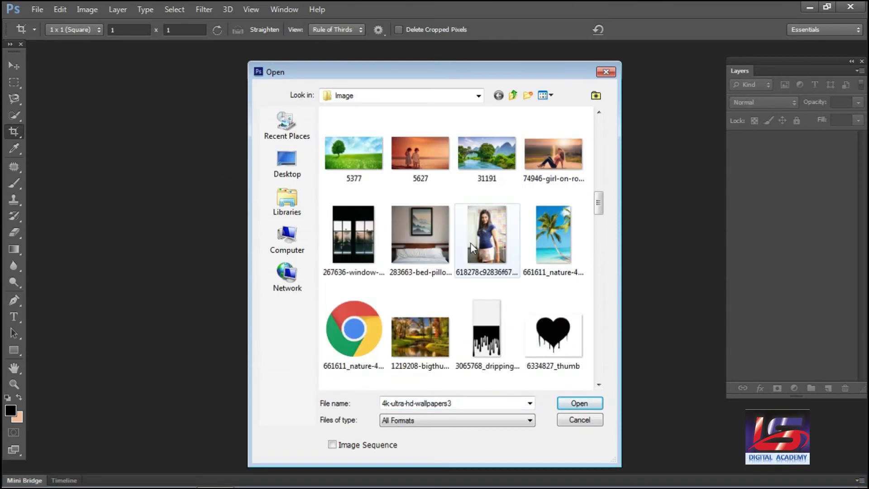
pyautogui.scroll(-5, 473, 247)
pyautogui.scroll(-5, 474, 248)
pyautogui.scroll(-5, 474, 248)
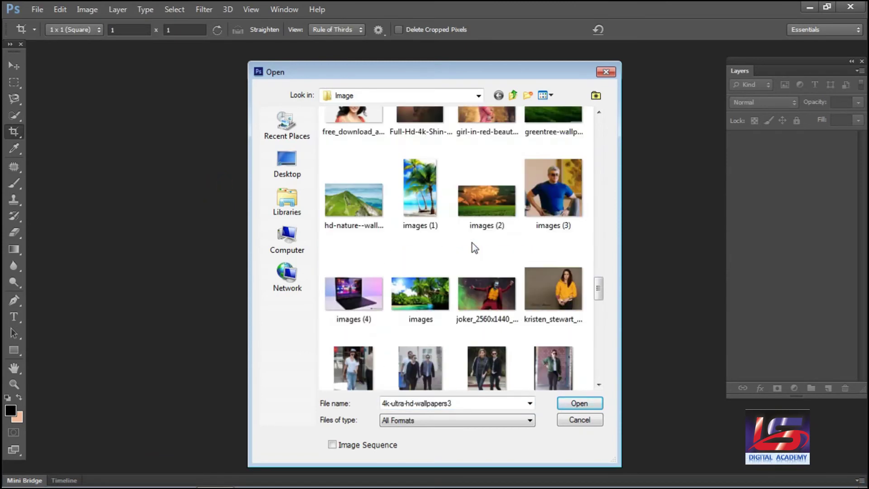
pyautogui.scroll(-5, 475, 248)
pyautogui.scroll(-5, 474, 248)
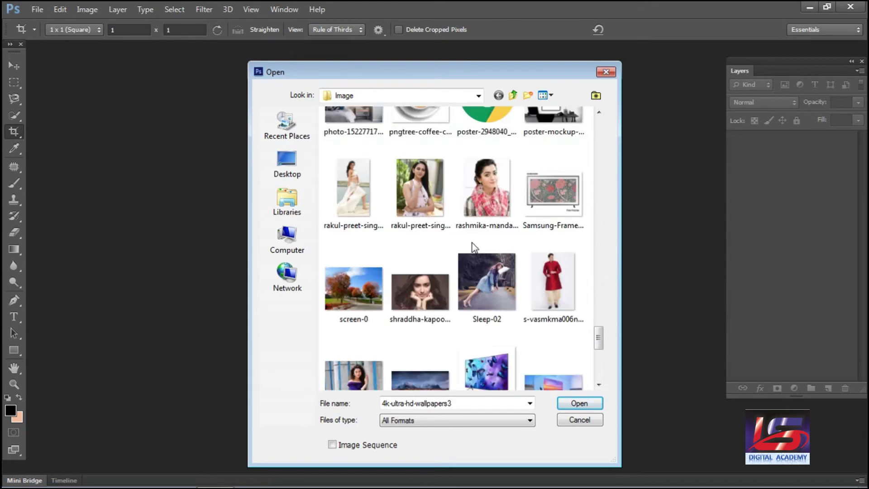
pyautogui.scroll(-3, 474, 247)
pyautogui.doubleClick(473, 247)
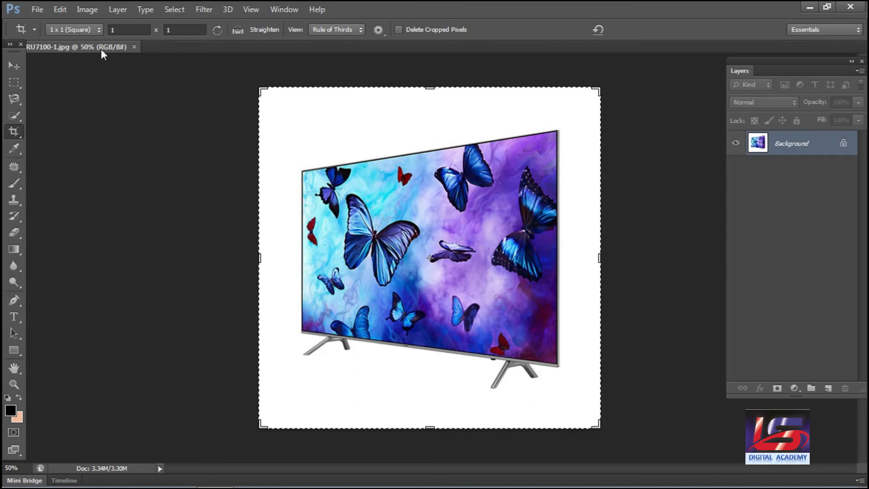
# Float the TV photo in its own window and draw a square crop box around the TV
pyautogui.moveTo(102, 49); pyautogui.dragTo(144, 82)
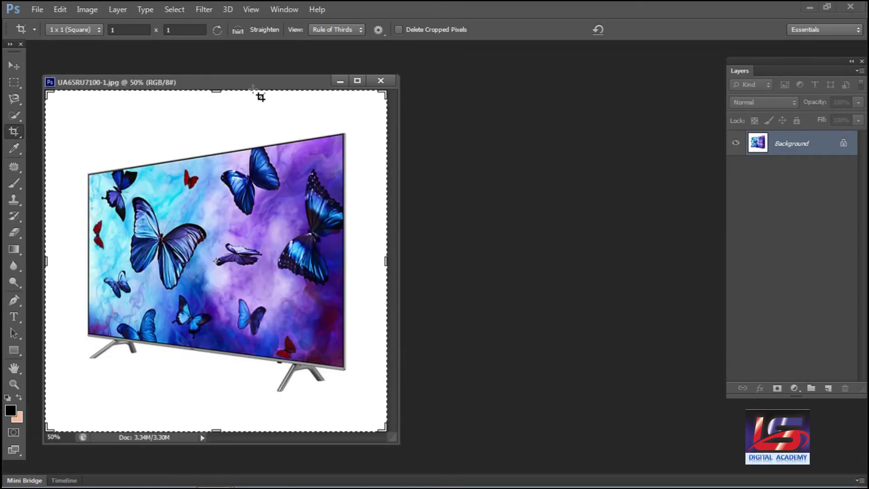
pyautogui.moveTo(254, 82); pyautogui.dragTo(334, 76)
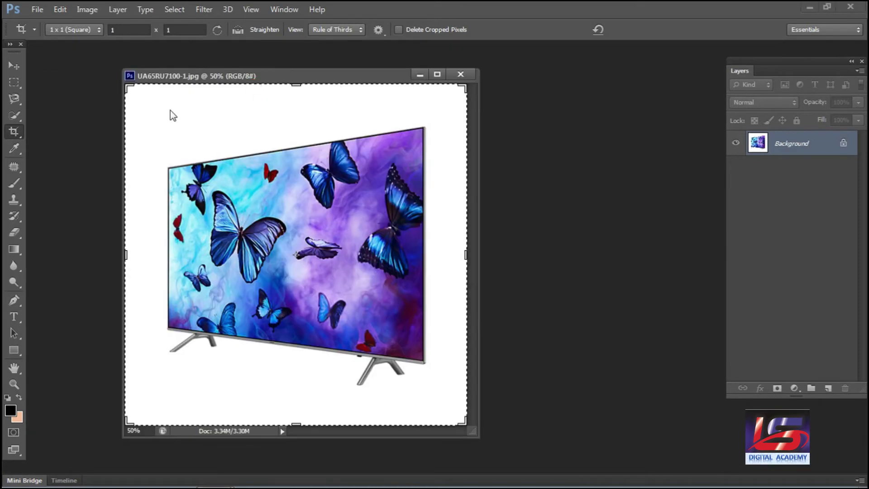
pyautogui.rightClick(17, 133)
pyautogui.click(72, 134)
pyautogui.moveTo(153, 132)
pyautogui.mouseDown()
pyautogui.moveTo(398, 375)
pyautogui.moveTo(495, 411)
pyautogui.mouseUp()
pyautogui.moveTo(428, 132); pyautogui.dragTo(435, 120)
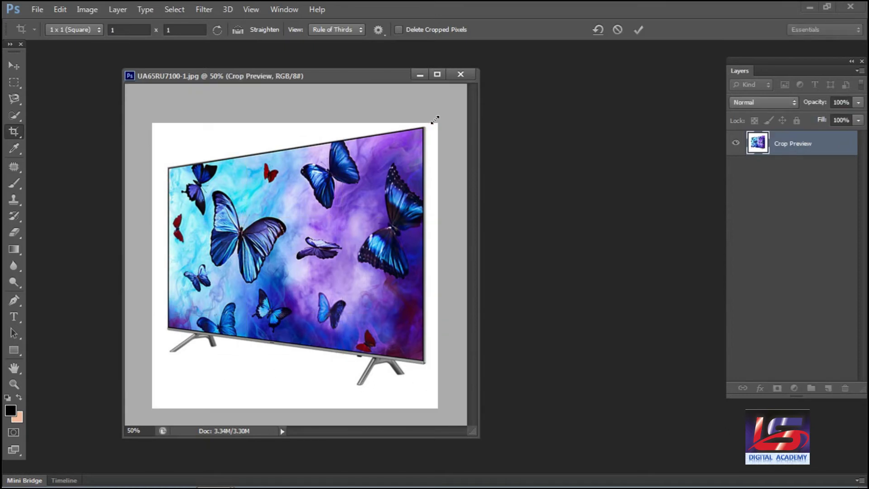
# Apply the square crop, undo it, and enlarge the window to show the full image
pyautogui.press('Return')
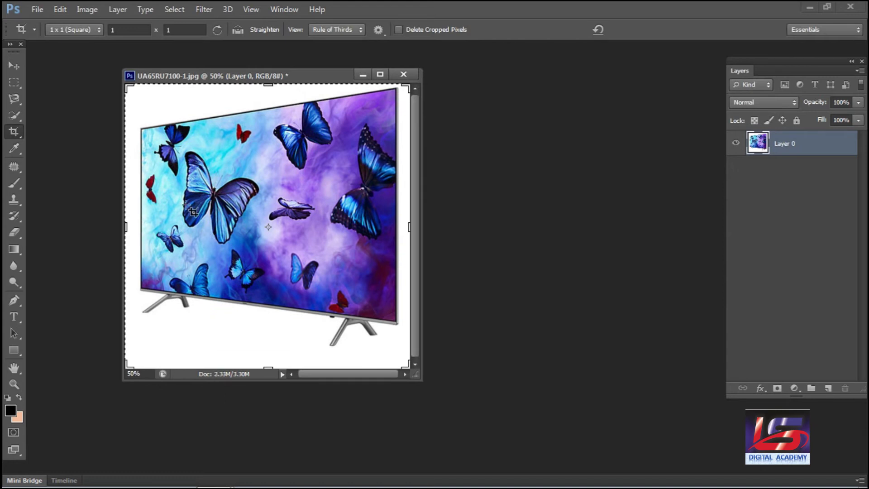
pyautogui.hotkey('ctrl', 'z')
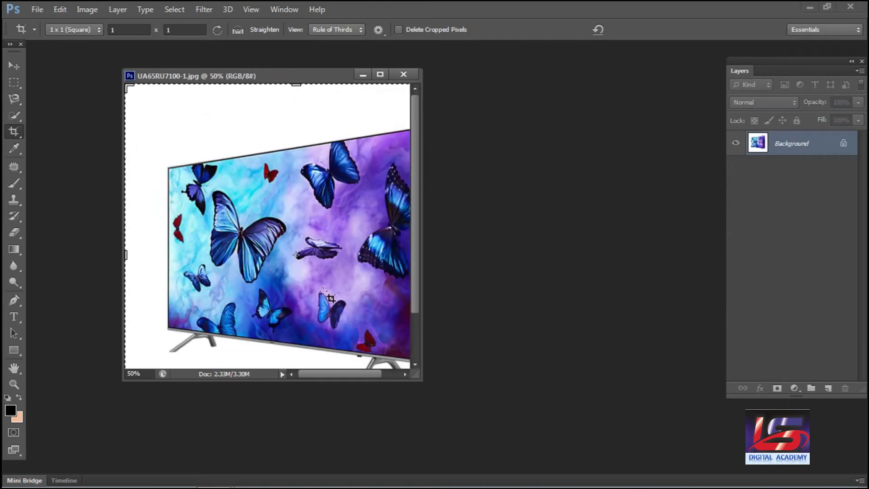
pyautogui.moveTo(420, 379); pyautogui.dragTo(560, 423)
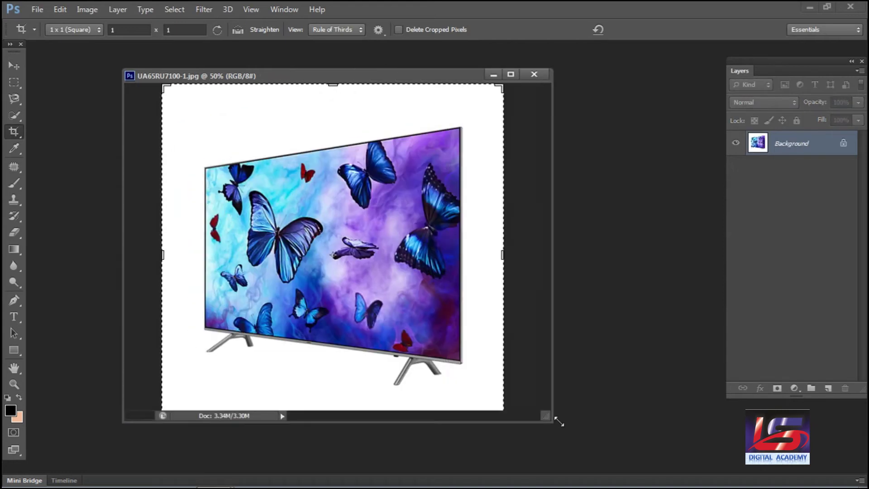
pyautogui.rightClick(17, 132)
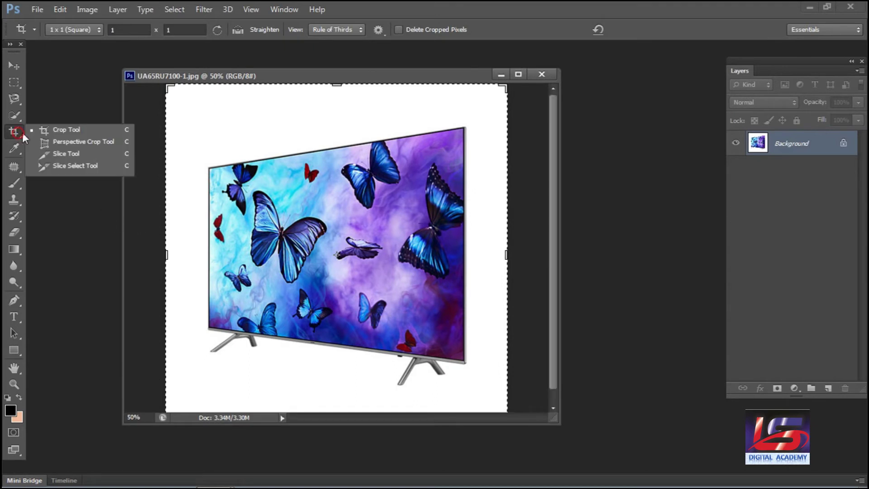
pyautogui.click(79, 142)
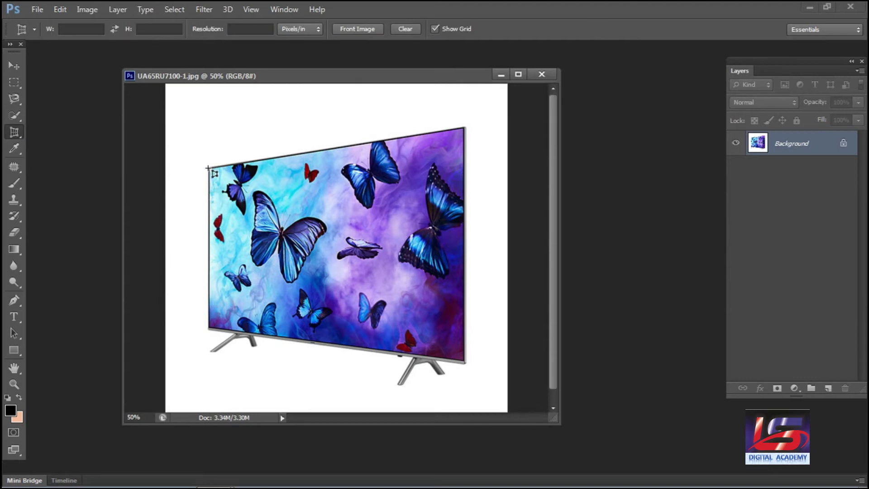
pyautogui.click(208, 168)
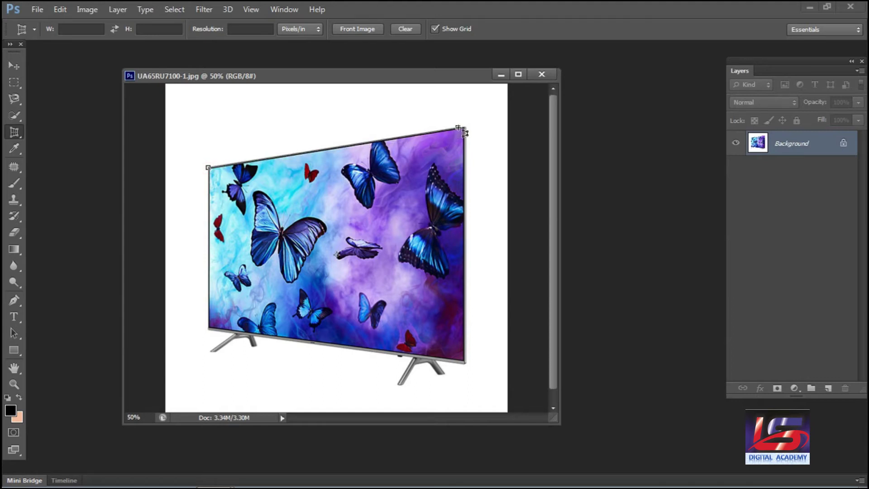
pyautogui.click(462, 127)
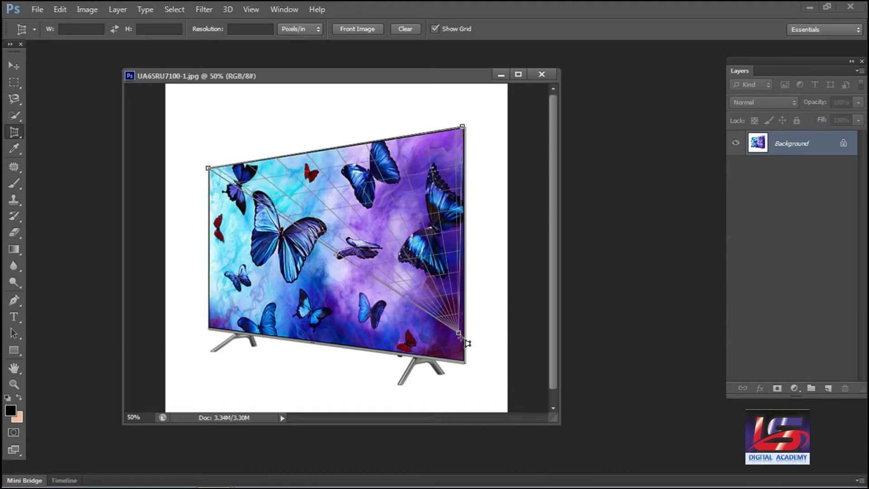
pyautogui.click(465, 363)
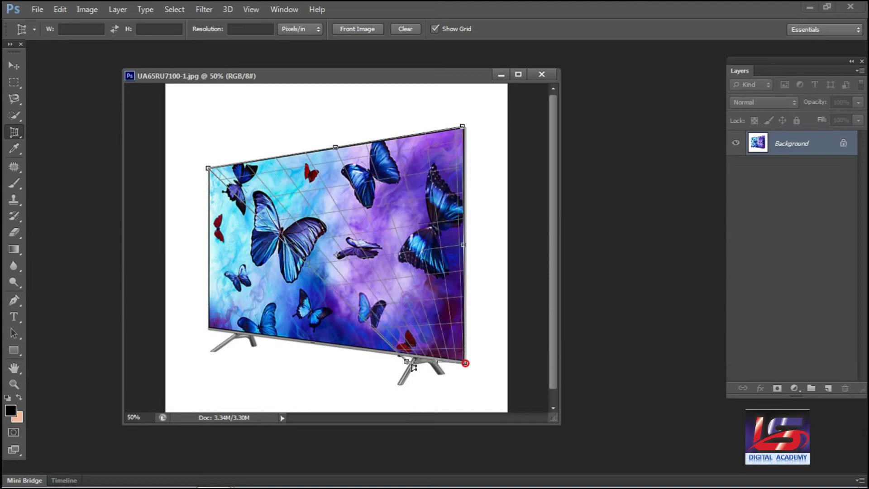
pyautogui.moveTo(220, 326); pyautogui.dragTo(208, 329)
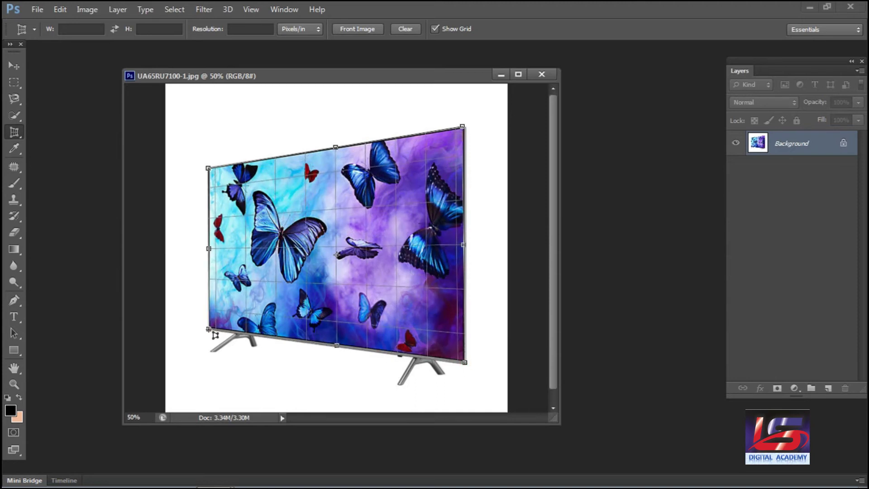
pyautogui.click(209, 329)
pyautogui.press('Return')
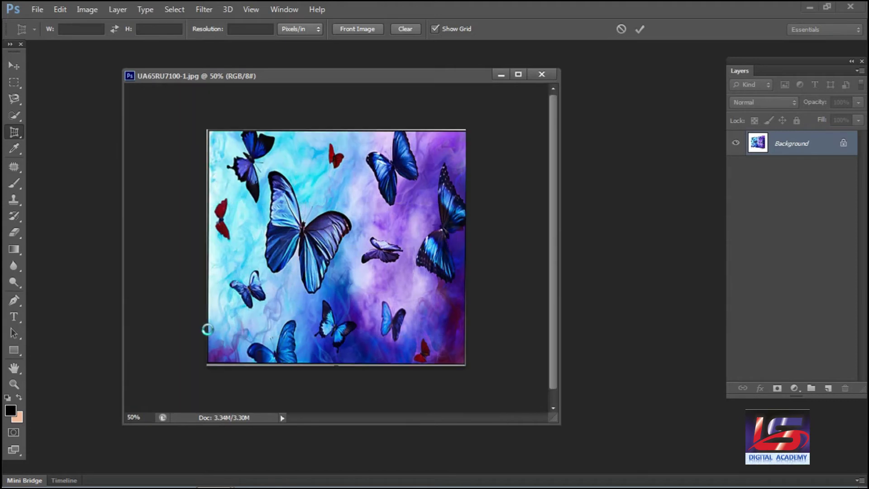
pyautogui.click(10, 66)
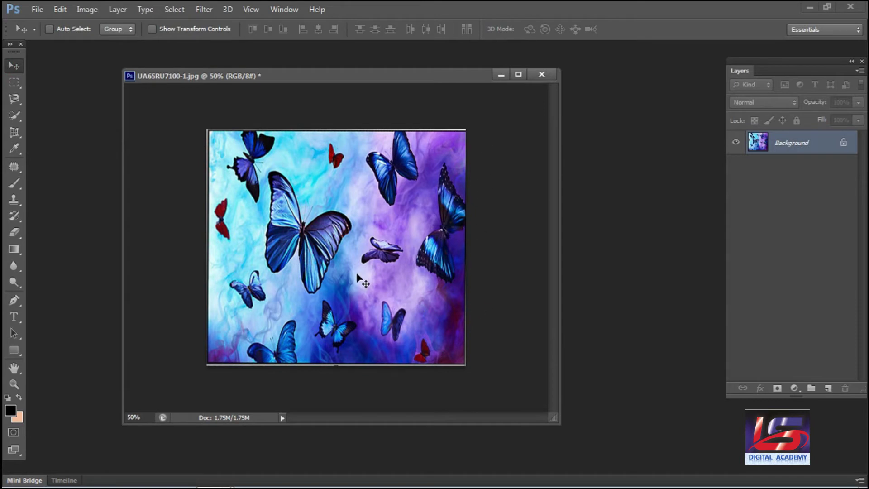
# Undo the previous crop, then perspective-crop four corners around the TV screen and both stand legs
pyautogui.hotkey('ctrl', 'z')
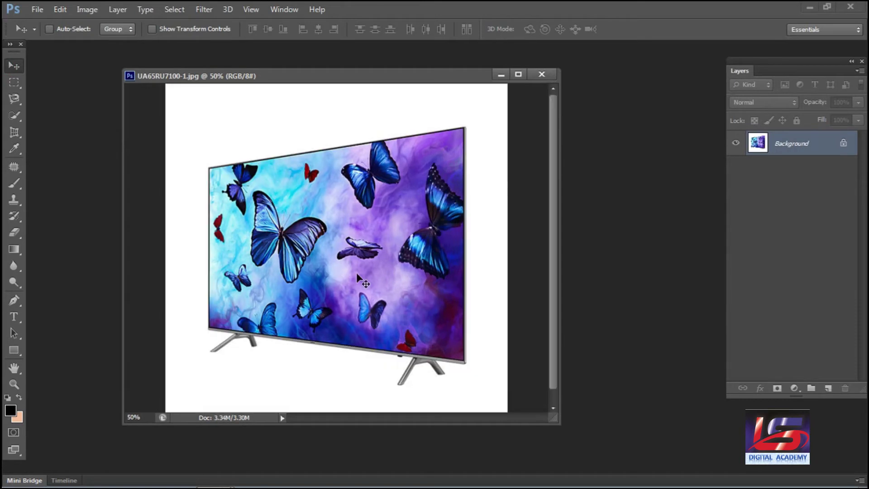
pyautogui.click(14, 131)
pyautogui.click(45, 140)
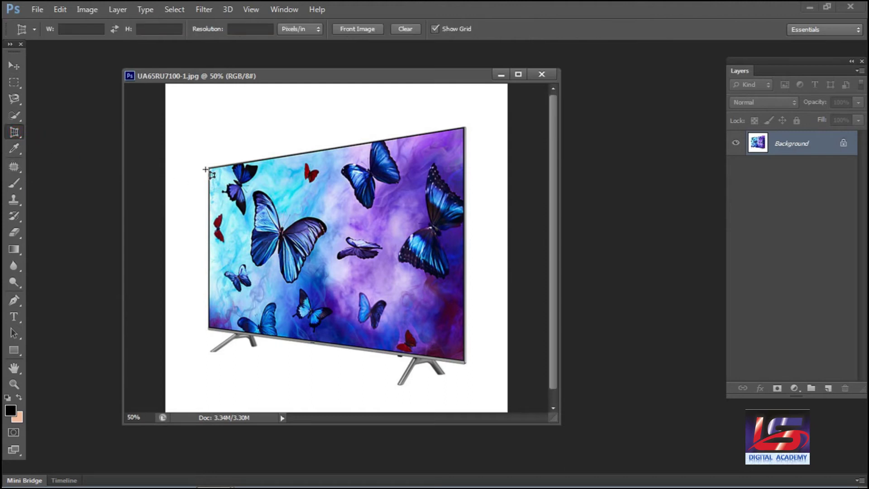
pyautogui.click(210, 167)
pyautogui.click(464, 126)
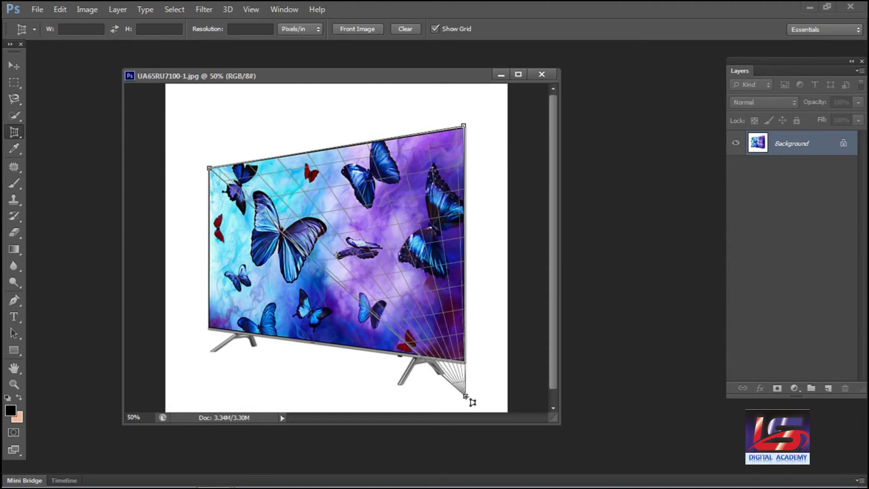
pyautogui.click(465, 398)
pyautogui.click(200, 371)
pyautogui.moveTo(207, 377); pyautogui.dragTo(215, 380)
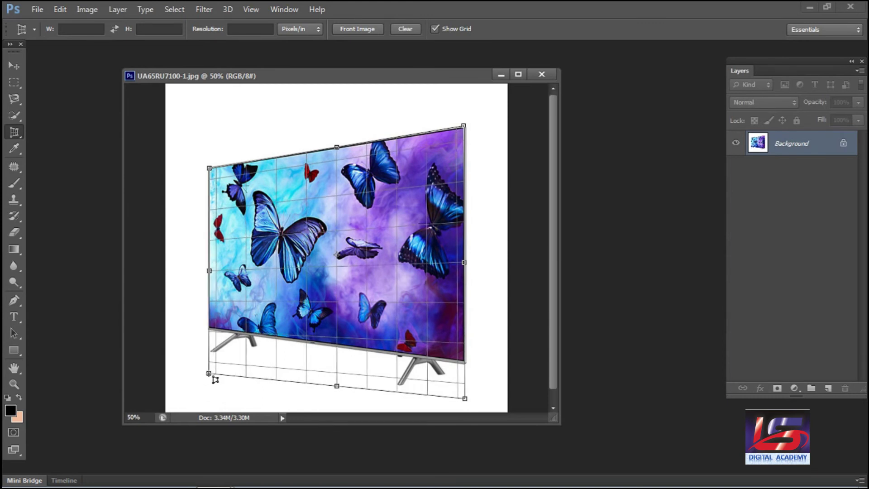
pyautogui.press('Return')
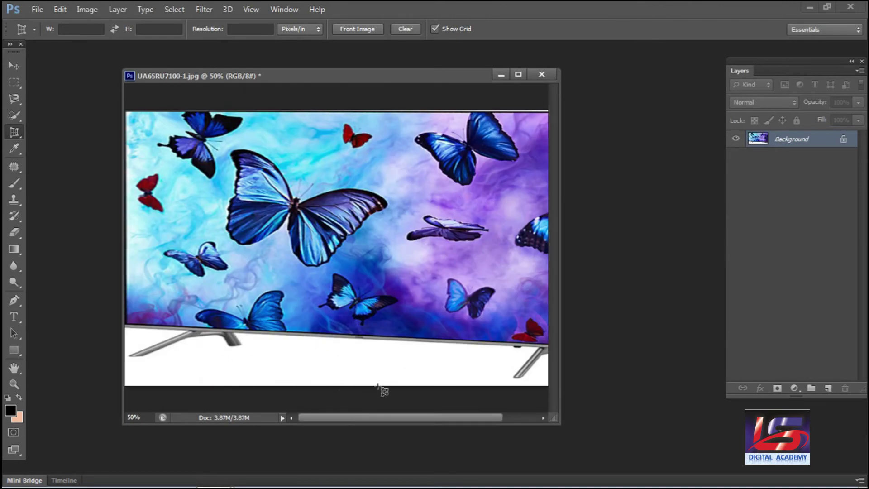
# Zoom out on the cropped TV image and close it without saving
pyautogui.hotkey('ctrl', '-')
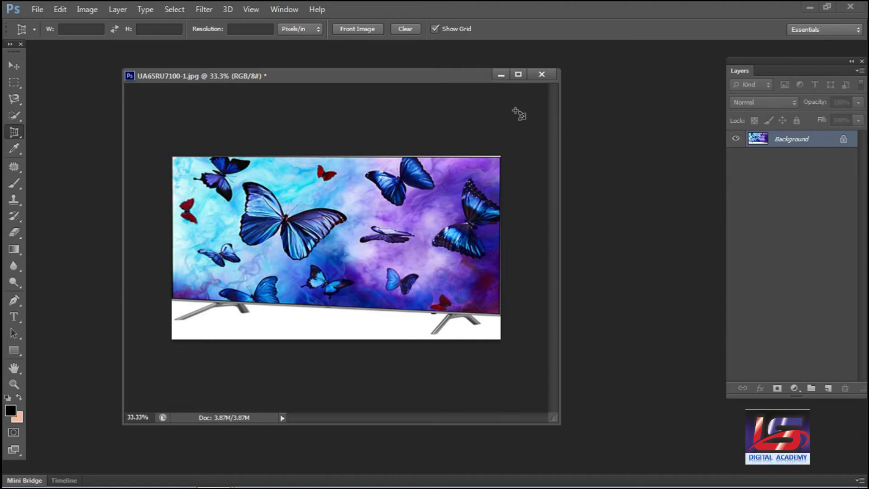
pyautogui.click(536, 76)
pyautogui.click(453, 197)
# Browse the Image folder and open the laptop photo 'images (4)'
pyautogui.doubleClick(384, 198)
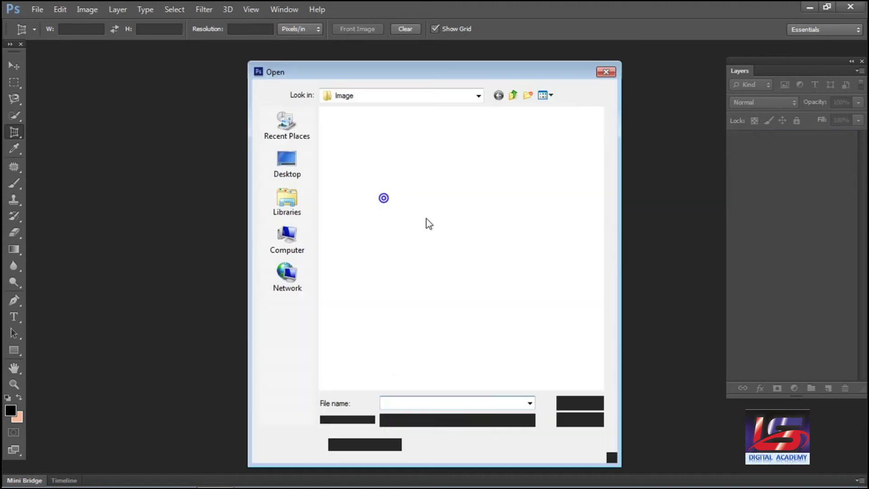
pyautogui.click(478, 256)
pyautogui.scroll(-5, 477, 257)
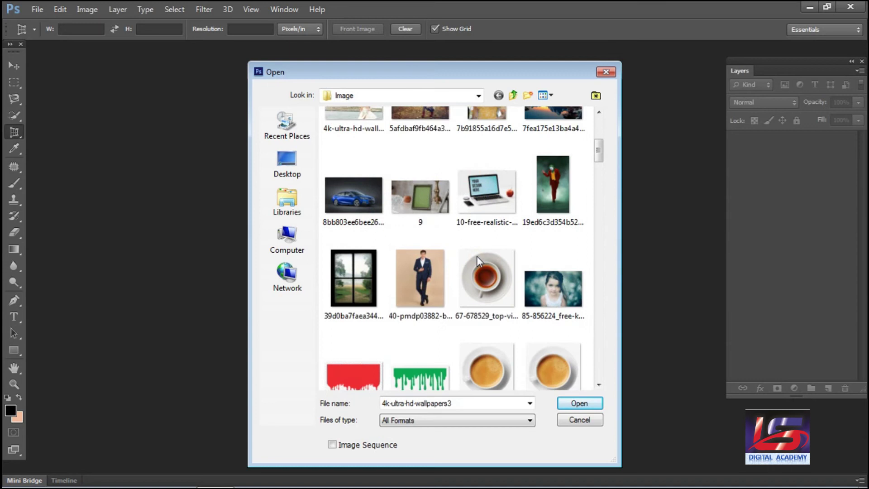
pyautogui.click(481, 216)
pyautogui.scroll(-4, 482, 234)
pyautogui.scroll(2, 490, 259)
pyautogui.scroll(-3, 499, 259)
pyautogui.scroll(-2, 499, 259)
pyautogui.scroll(-3, 499, 259)
pyautogui.scroll(-3, 499, 259)
pyautogui.scroll(-4, 499, 259)
pyautogui.scroll(-3, 499, 259)
pyautogui.scroll(-3, 499, 259)
pyautogui.scroll(-4, 499, 259)
pyautogui.scroll(-4, 499, 259)
pyautogui.scroll(-5, 499, 259)
pyautogui.scroll(-3, 499, 259)
pyautogui.doubleClick(343, 154)
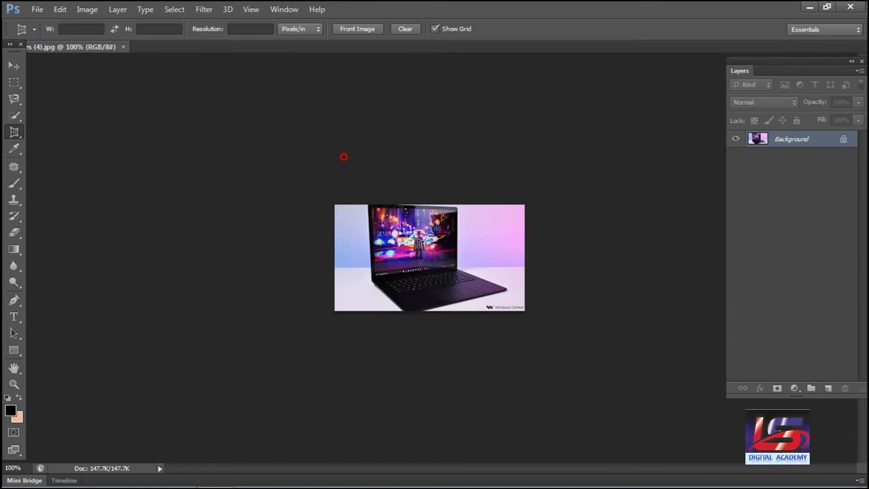
# Zoom the laptop photo to 200%, cancel a trial square crop, and pick the Perspective Crop Tool
pyautogui.hotkey('ctrl', '+')
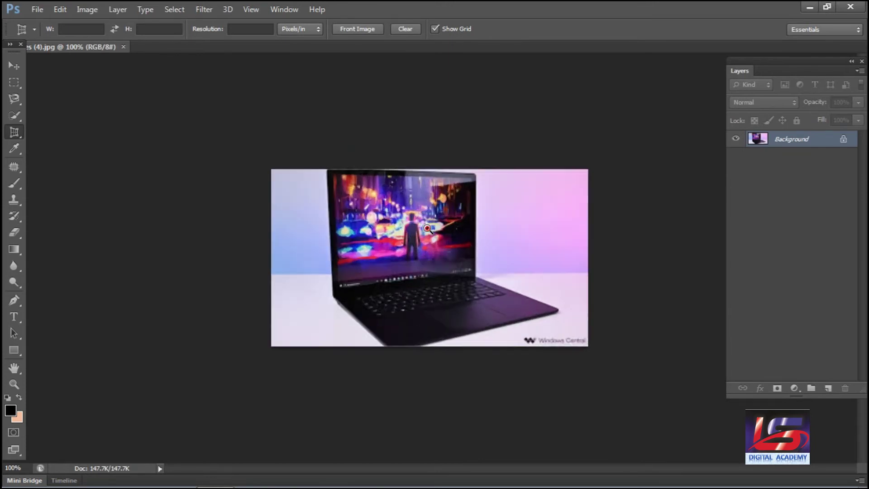
pyautogui.rightClick(16, 138)
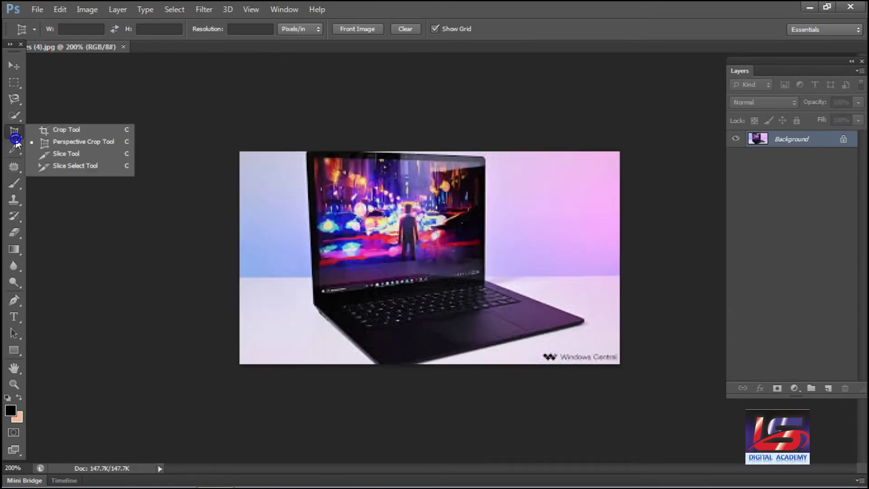
pyautogui.click(45, 131)
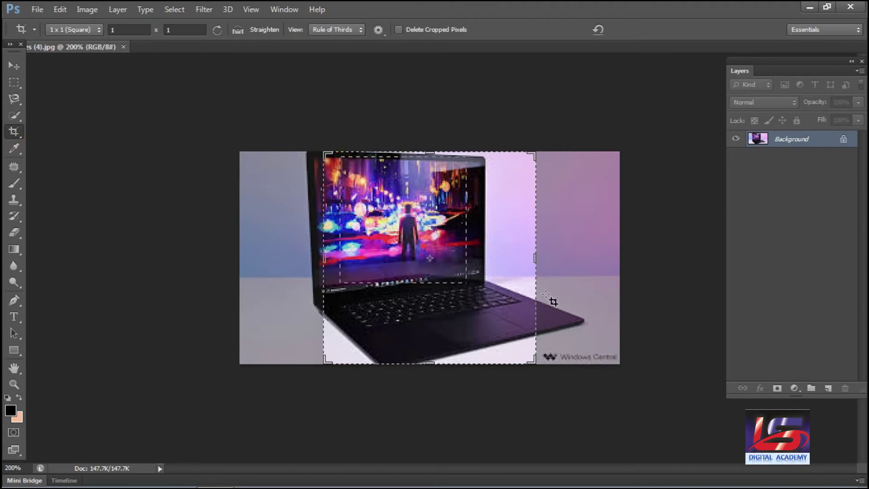
pyautogui.moveTo(553, 302); pyautogui.dragTo(492, 308)
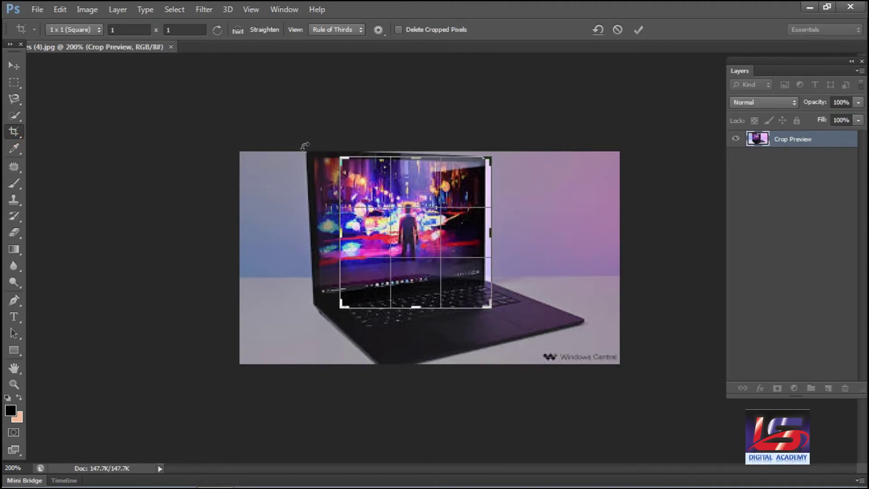
pyautogui.press('Escape')
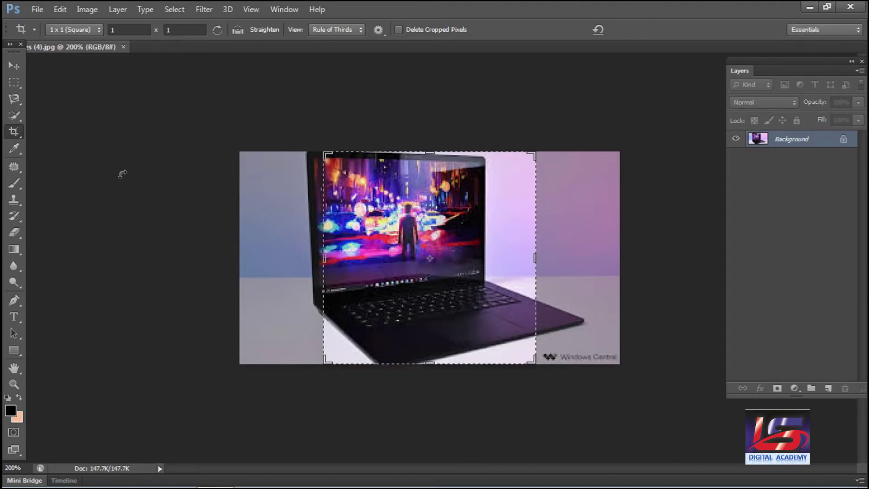
pyautogui.rightClick(16, 133)
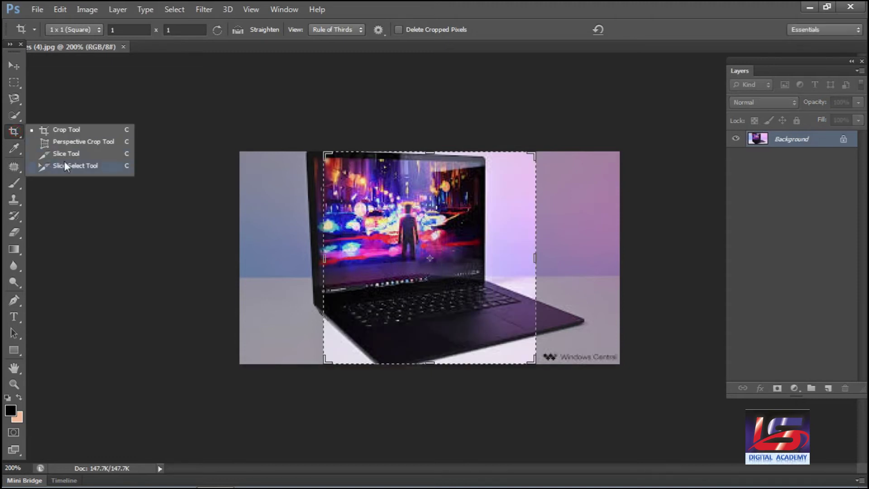
pyautogui.click(77, 143)
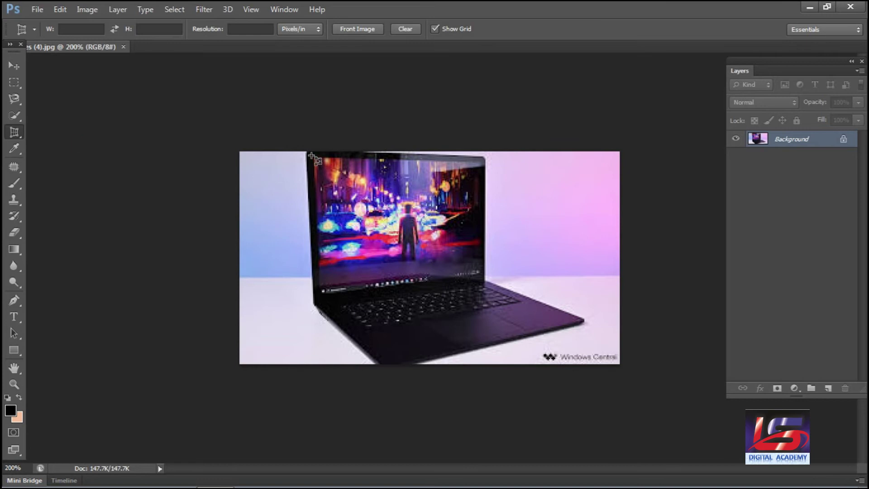
# Mark the laptop screen's four corners and apply the perspective crop to flatten the screen
pyautogui.click(308, 153)
pyautogui.click(315, 301)
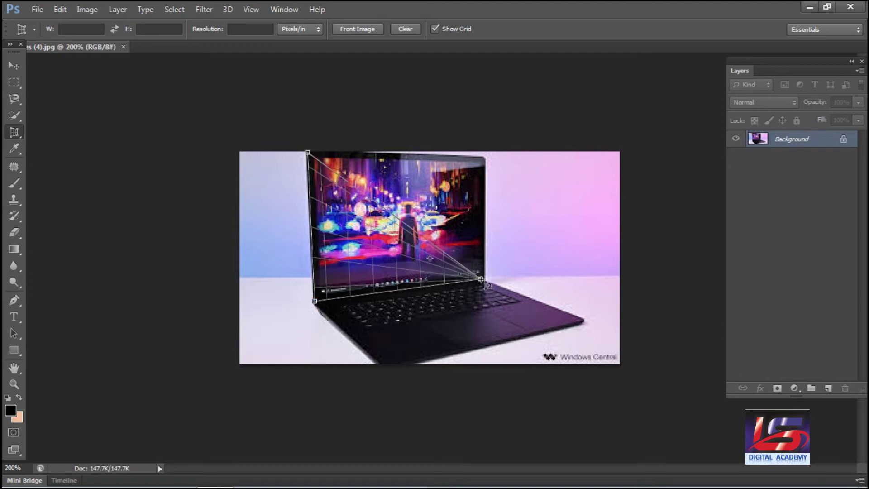
pyautogui.click(485, 277)
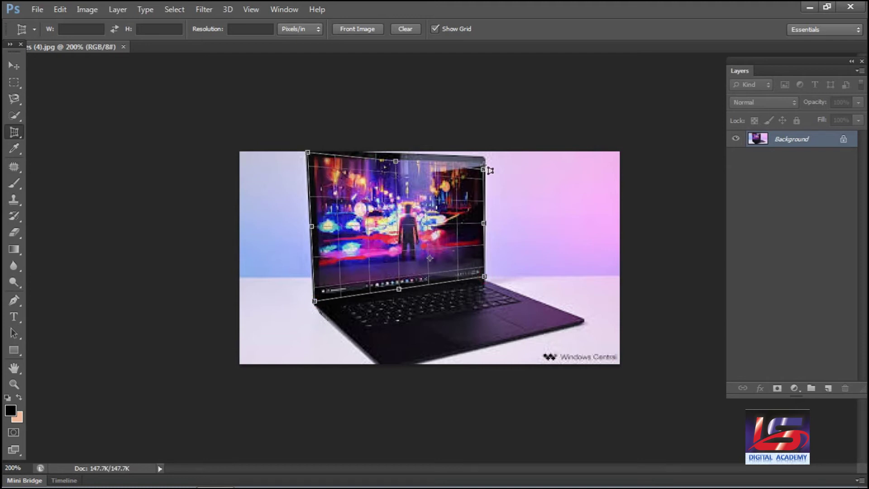
pyautogui.click(481, 153)
pyautogui.click(484, 155)
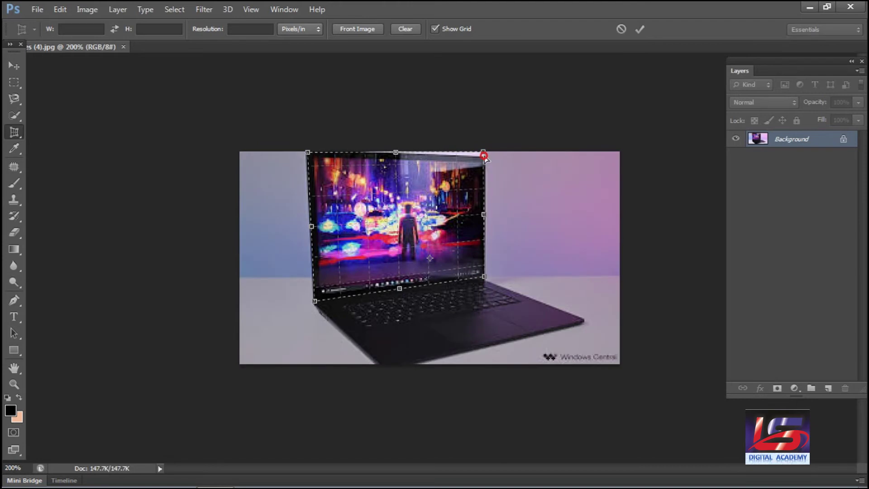
pyautogui.press('Return')
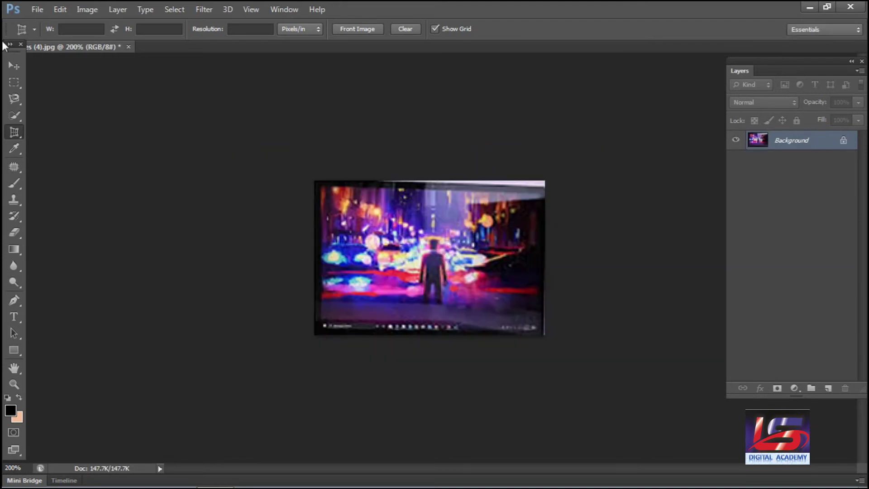
pyautogui.click(14, 66)
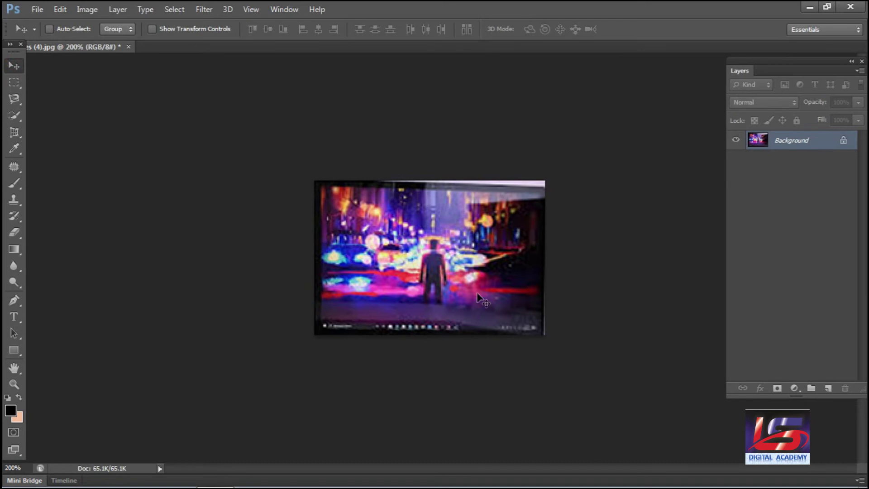
pyautogui.click(22, 137)
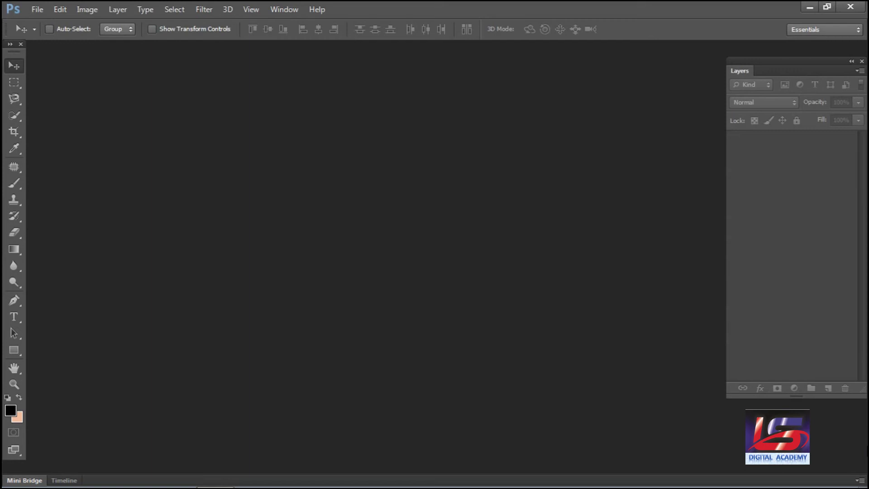
# Open 0159-24_clean_corporate_website_layout.jpg from the file-open window
pyautogui.doubleClick(412, 200)
pyautogui.click(545, 247)
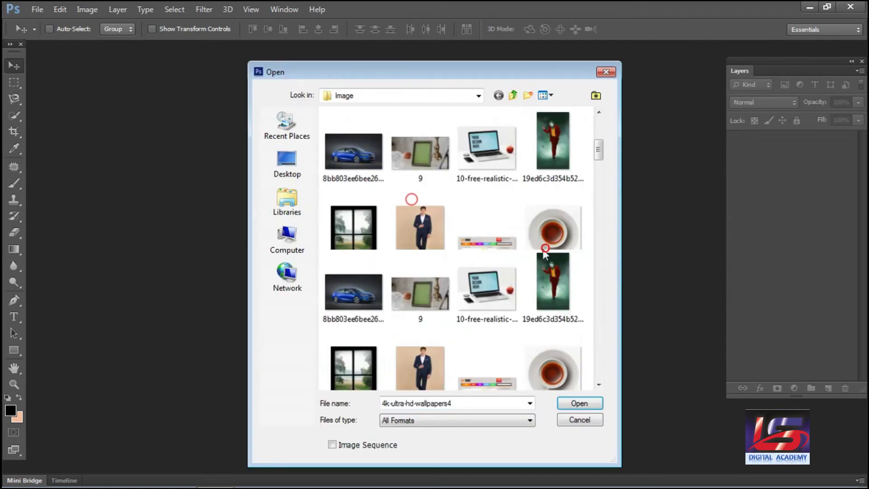
pyautogui.scroll(-3, 543, 256)
pyautogui.scroll(-6, 550, 204)
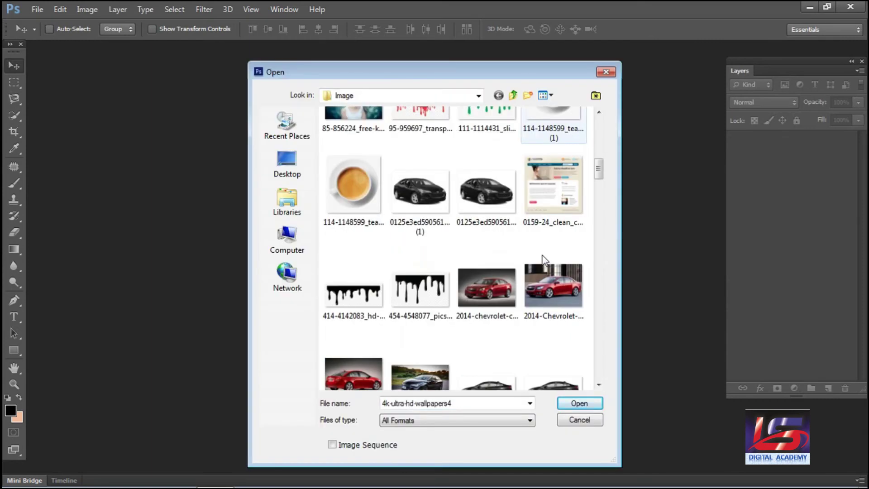
pyautogui.doubleClick(552, 194)
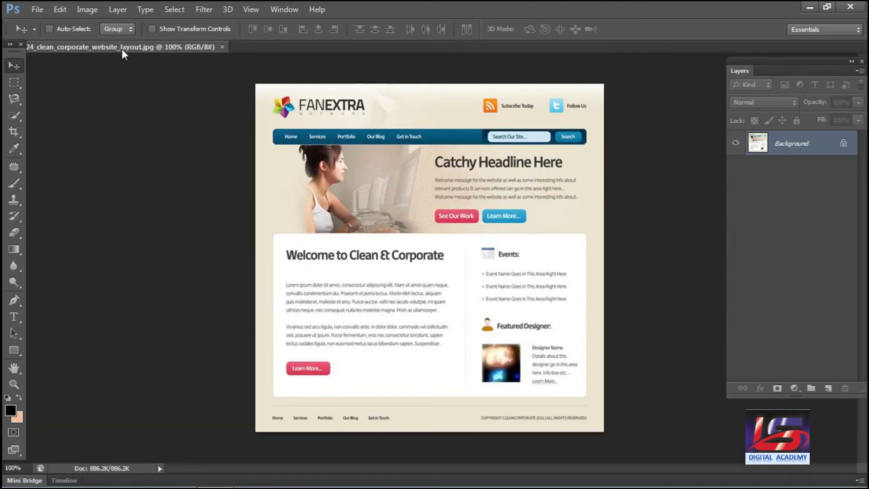
# Float the layout document in its own window and reveal the slicing tools
pyautogui.moveTo(172, 83); pyautogui.dragTo(225, 72)
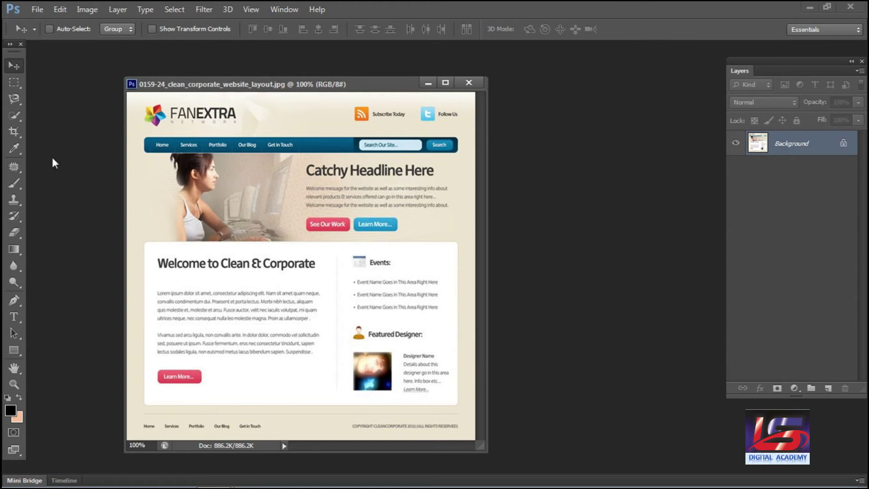
pyautogui.click(18, 136)
pyautogui.moveTo(19, 140); pyautogui.dragTo(76, 157)
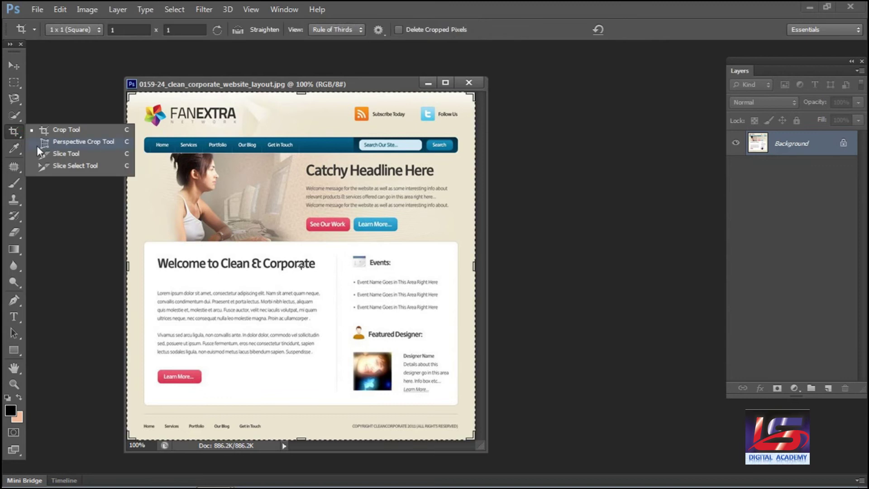
# With the Slice Tool, slice the FANEXTRA logo, extending it to the left and top edges
pyautogui.click(76, 157)
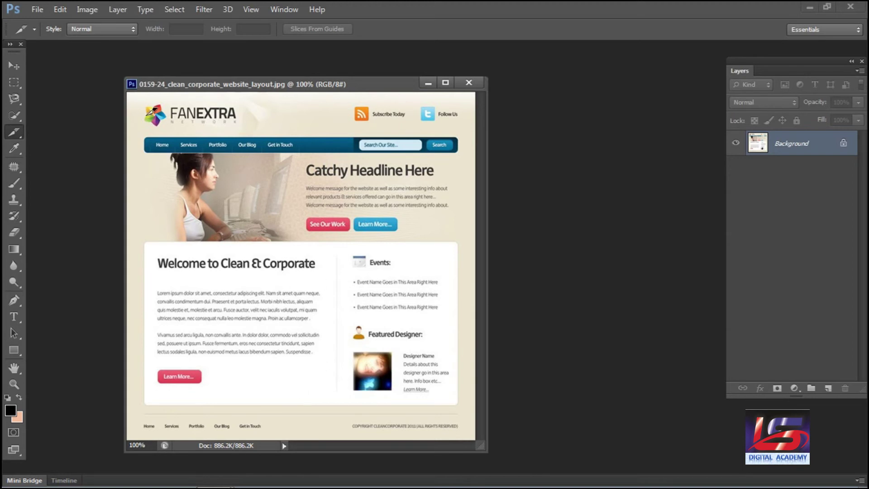
pyautogui.moveTo(134, 101); pyautogui.dragTo(260, 132)
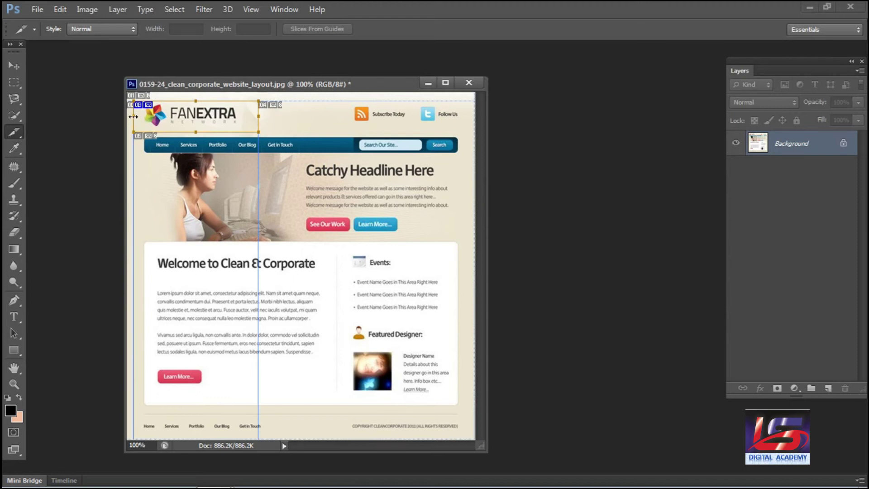
pyautogui.moveTo(133, 117); pyautogui.dragTo(127, 117)
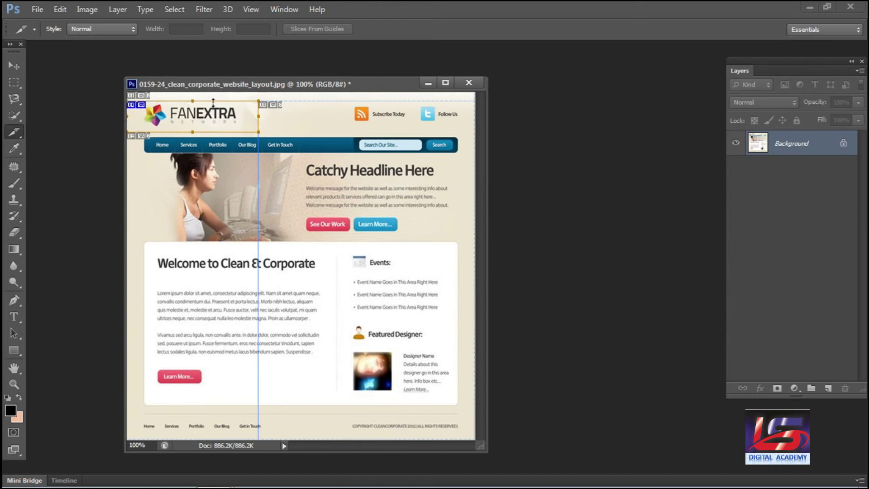
pyautogui.moveTo(195, 100); pyautogui.dragTo(195, 93)
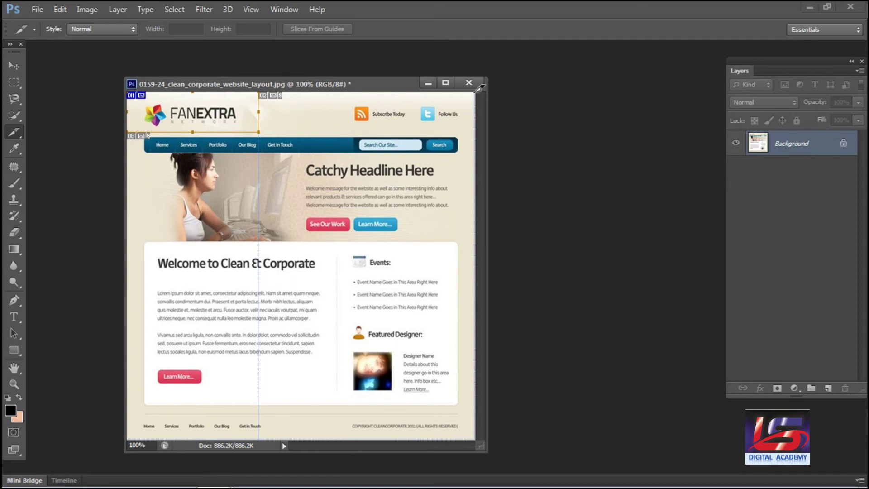
# Slice the header area right of the logo, the navigation bar and the hero photo
pyautogui.moveTo(474, 93)
pyautogui.mouseDown()
pyautogui.moveTo(339, 132)
pyautogui.moveTo(259, 138)
pyautogui.mouseUp()
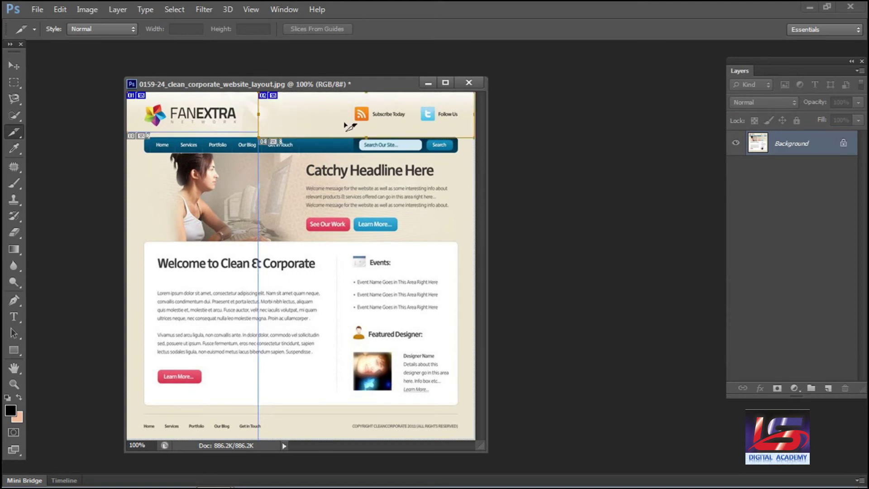
pyautogui.moveTo(132, 136); pyautogui.dragTo(482, 151)
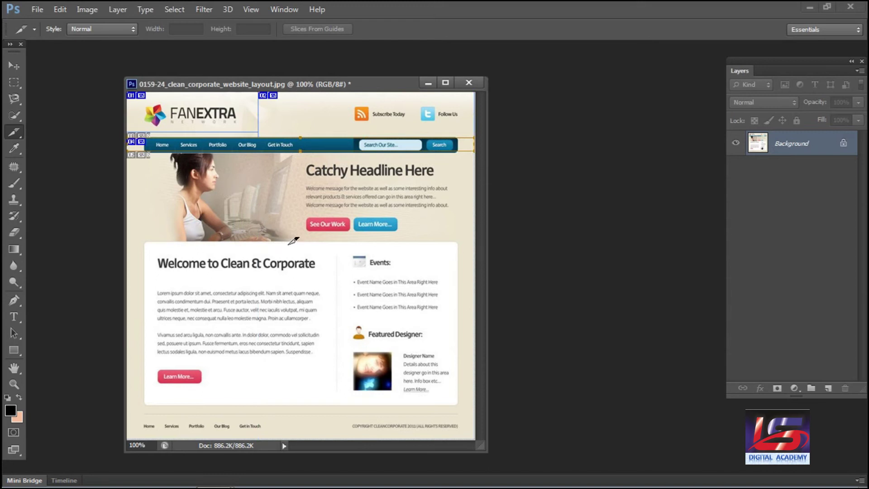
pyautogui.moveTo(298, 241); pyautogui.dragTo(157, 152)
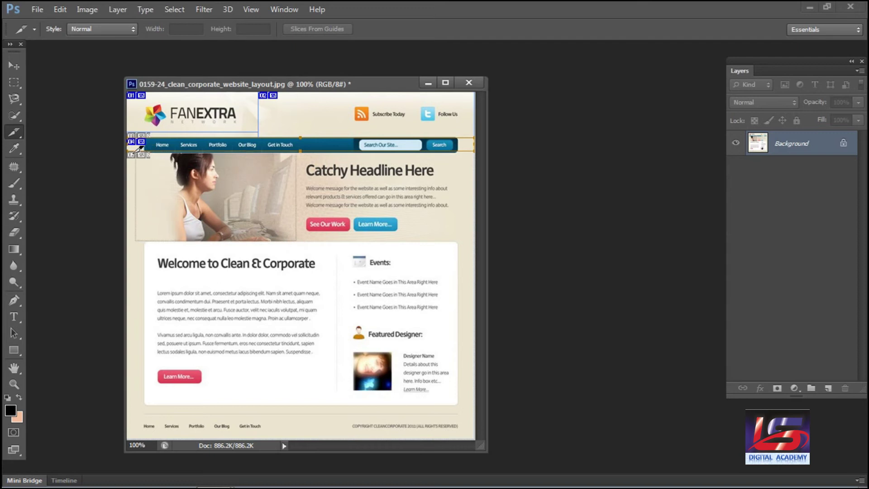
pyautogui.moveTo(160, 152); pyautogui.dragTo(127, 156)
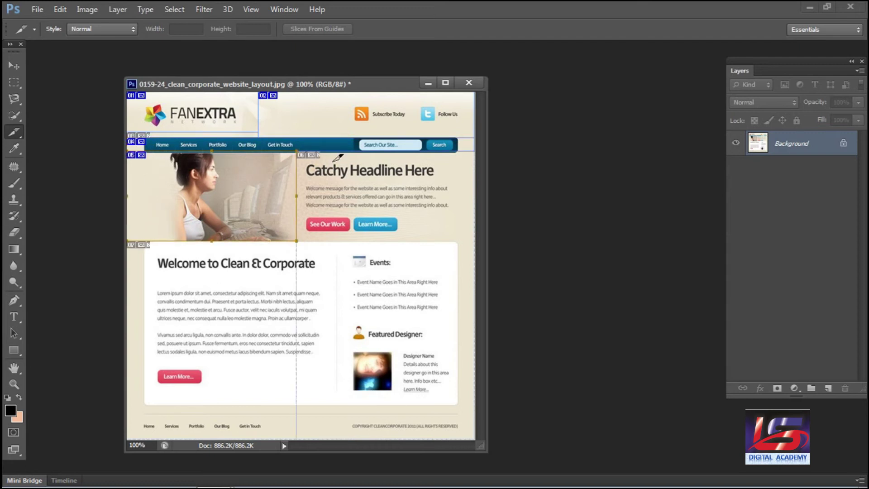
# Add slices over the hero headline, the welcome content box and the Events sidebar
pyautogui.moveTo(474, 242); pyautogui.dragTo(300, 155)
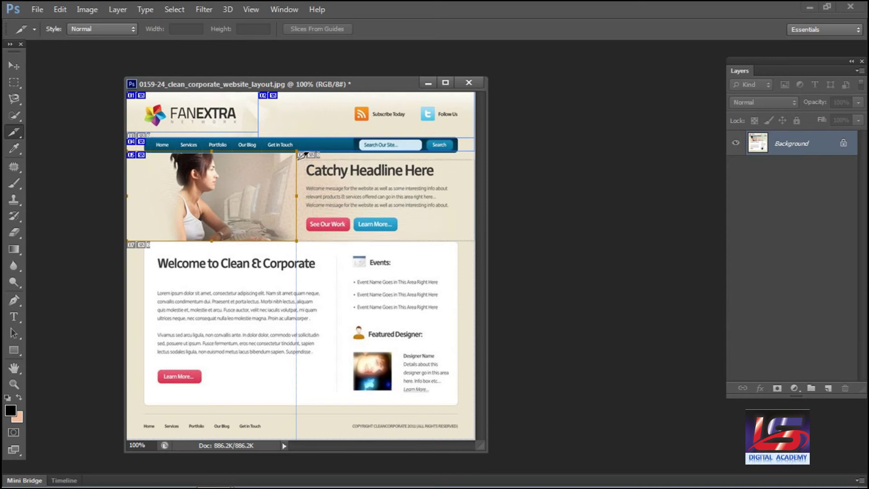
pyautogui.moveTo(301, 156); pyautogui.dragTo(297, 151)
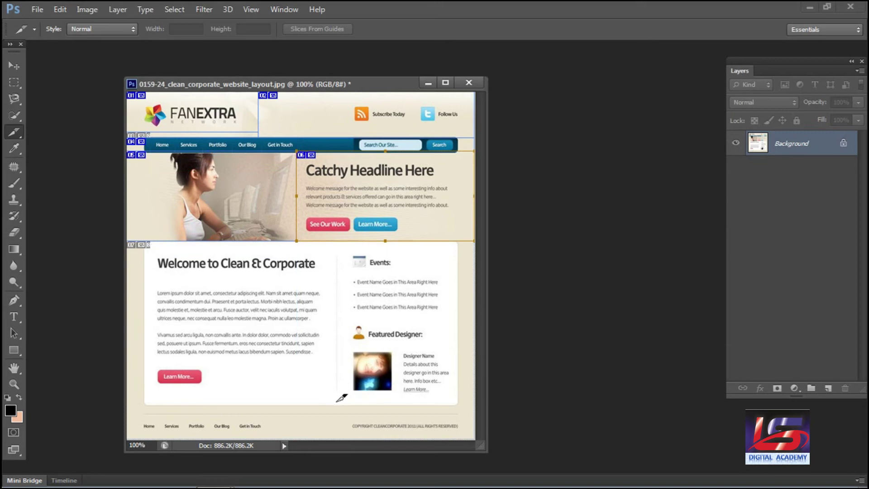
pyautogui.moveTo(338, 403); pyautogui.dragTo(148, 274)
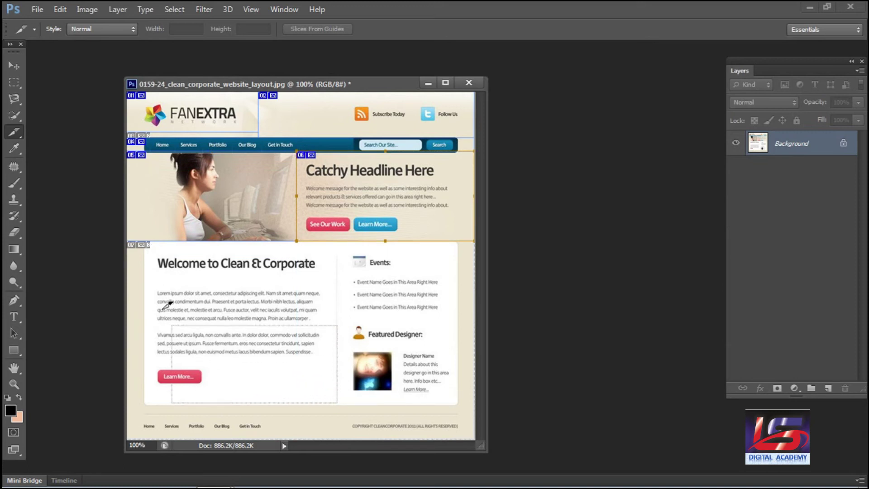
pyautogui.moveTo(148, 273); pyautogui.dragTo(145, 241)
pyautogui.moveTo(458, 403); pyautogui.dragTo(339, 241)
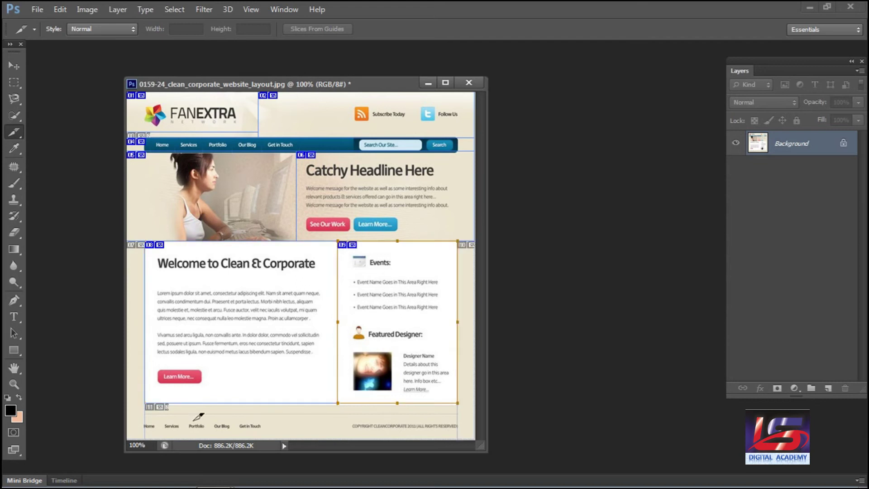
# Slice the footer strip and switch to the Slice Select Tool
pyautogui.moveTo(132, 409); pyautogui.dragTo(468, 436)
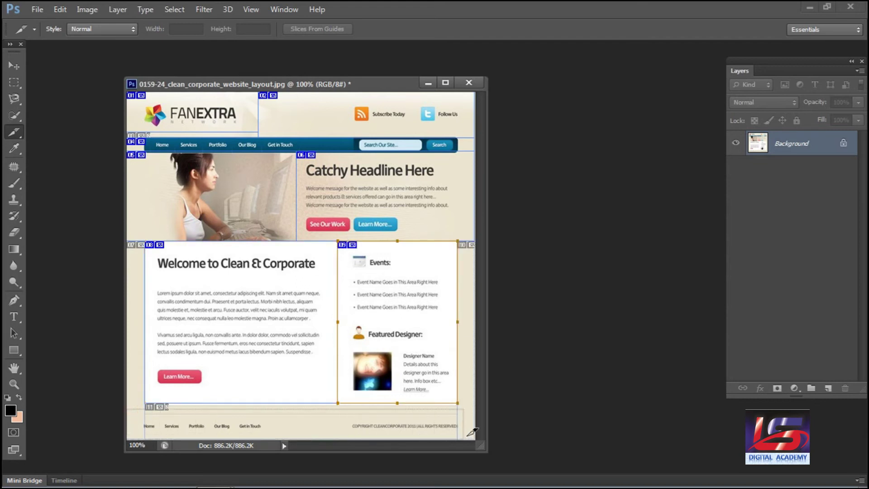
pyautogui.moveTo(473, 432); pyautogui.dragTo(475, 438)
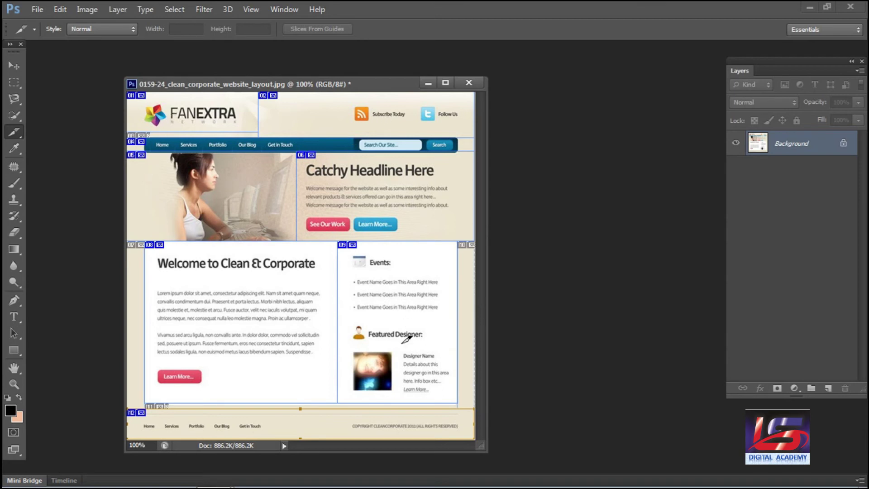
pyautogui.rightClick(20, 131)
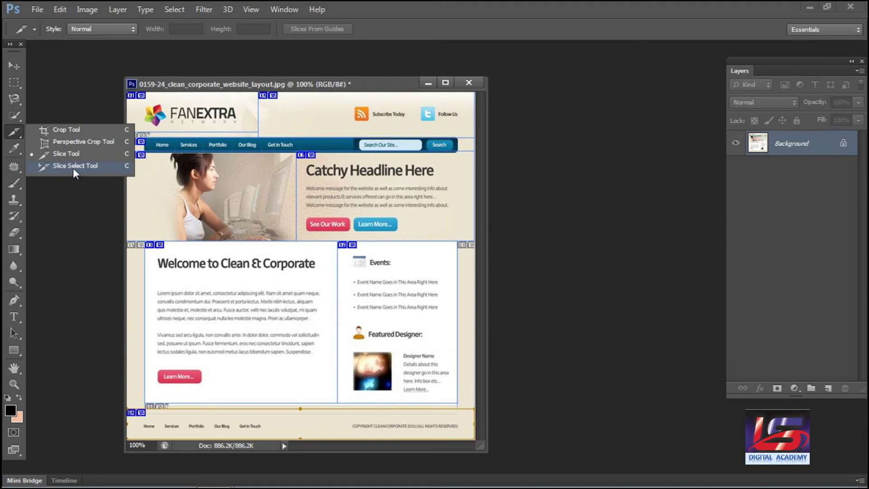
pyautogui.click(73, 169)
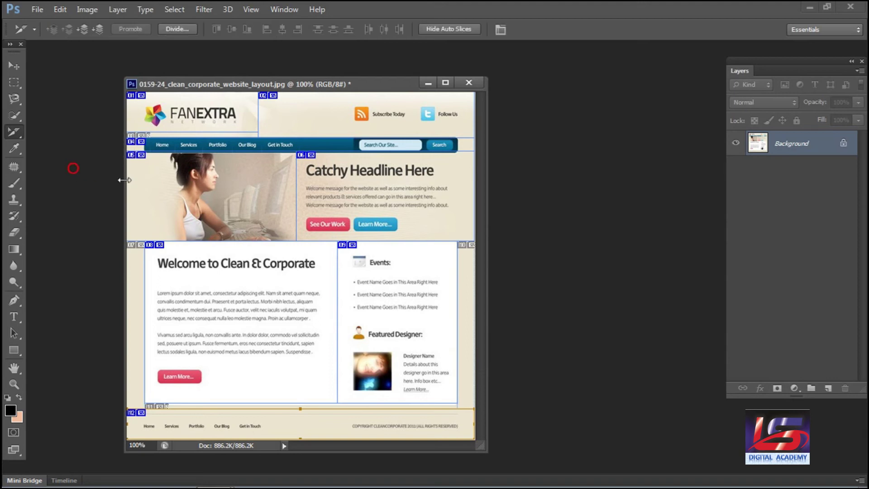
# Trim the header slice, extend the logo slice down, and stretch content slices to the layout edges
pyautogui.click(260, 117)
pyautogui.moveTo(261, 115)
pyautogui.mouseDown()
pyautogui.moveTo(280, 112)
pyautogui.moveTo(259, 113)
pyautogui.mouseUp()
pyautogui.click(194, 129)
pyautogui.moveTo(193, 131); pyautogui.dragTo(193, 137)
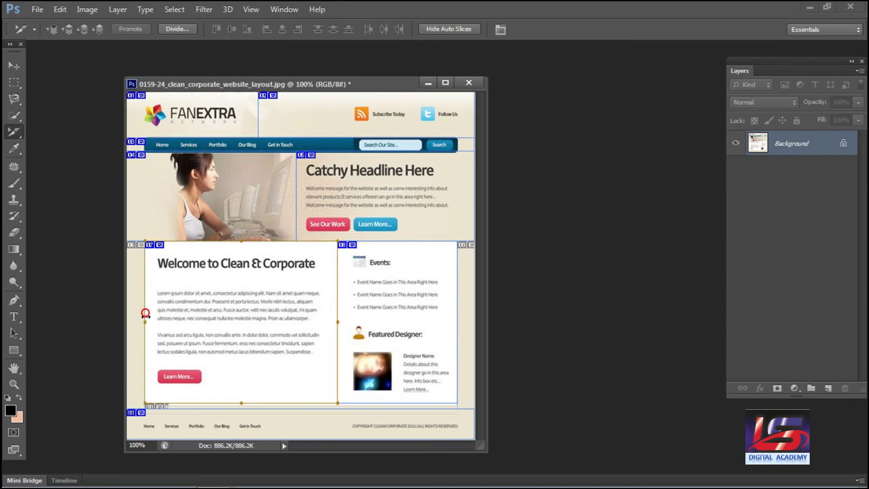
pyautogui.moveTo(145, 319); pyautogui.dragTo(124, 327)
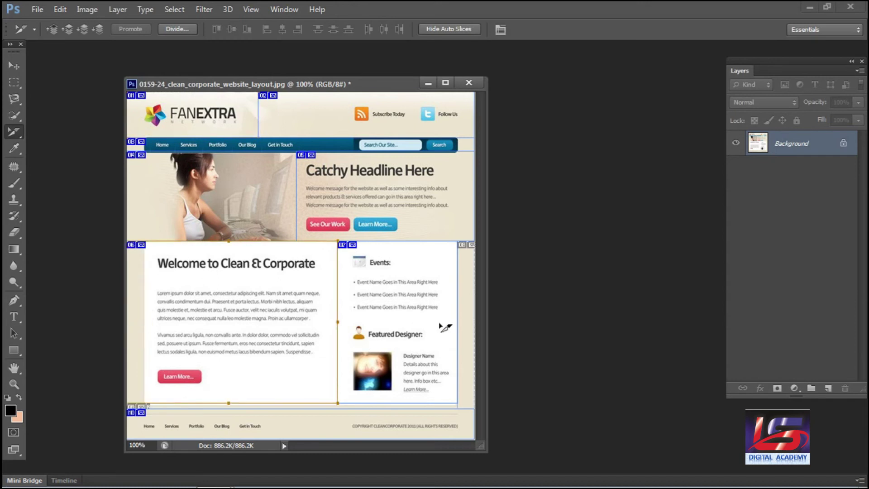
pyautogui.moveTo(457, 332); pyautogui.dragTo(476, 329)
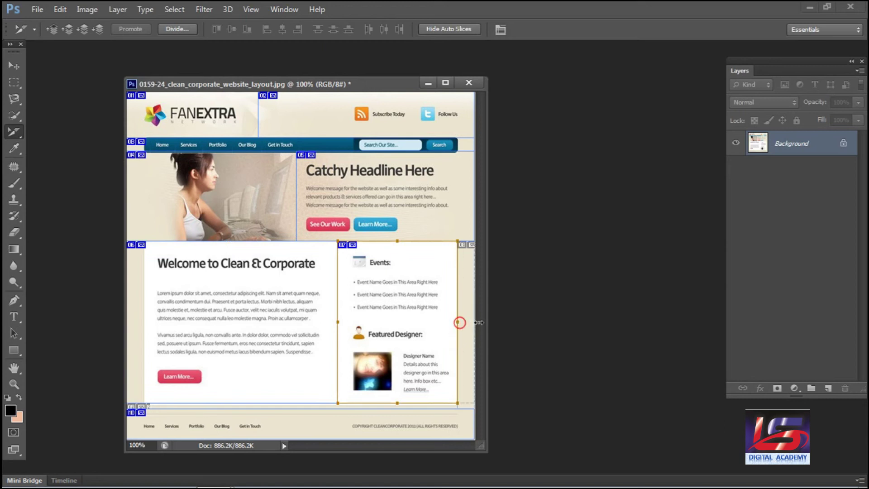
# Extend the footer slice up to close the gap and nudge the headline slice's top edge
pyautogui.click(358, 413)
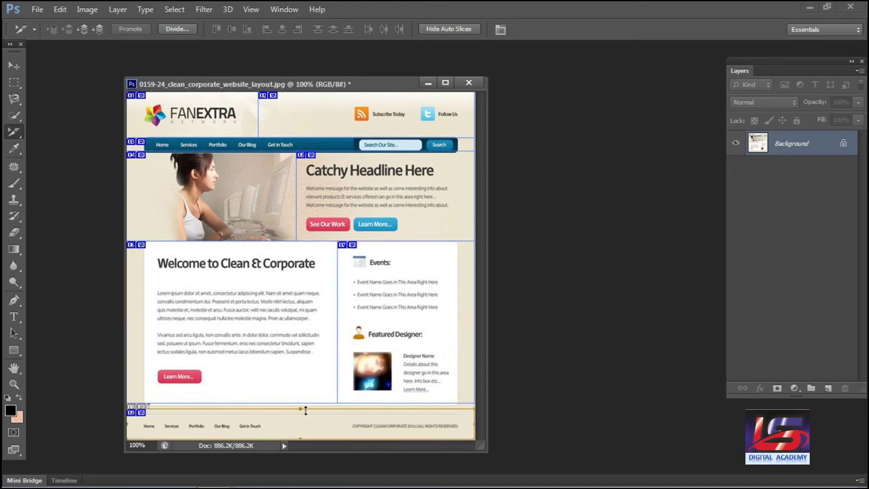
pyautogui.moveTo(302, 410); pyautogui.dragTo(301, 403)
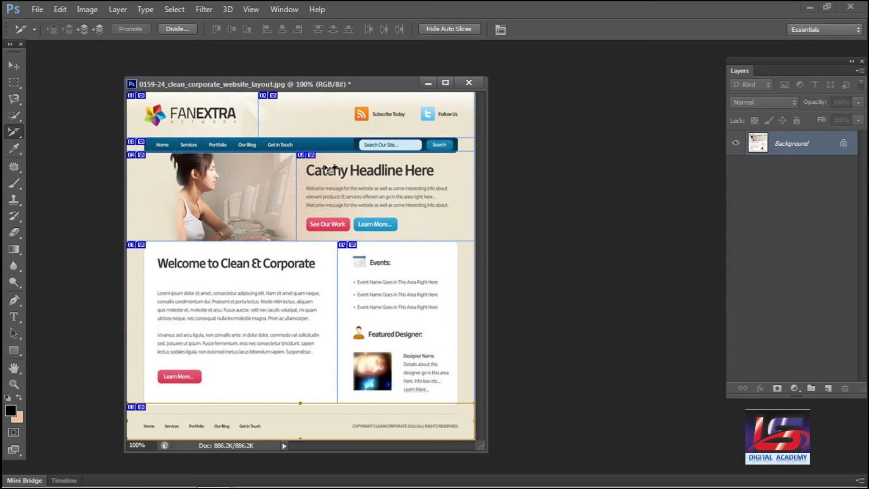
pyautogui.click(466, 155)
pyautogui.moveTo(387, 156); pyautogui.dragTo(388, 155)
pyautogui.rightClick(11, 130)
pyautogui.click(19, 67)
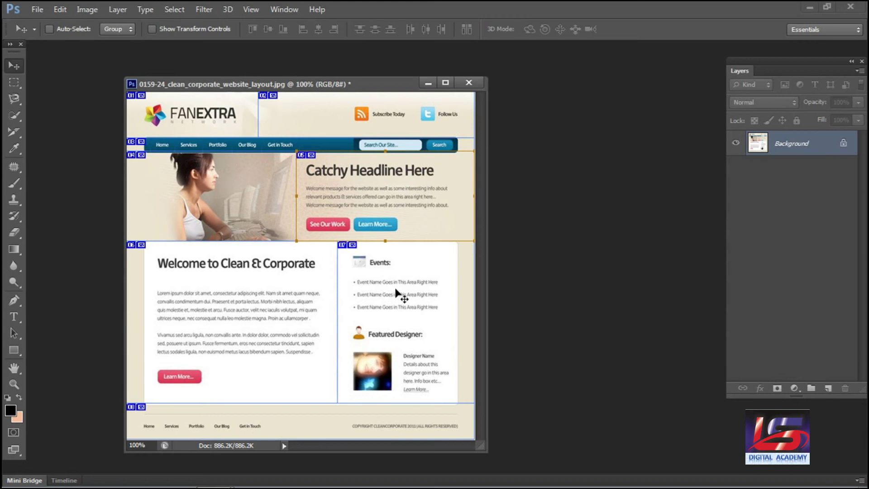
# Use File > Save for Web with the PNG-24 preset to save the slices as 'Web' on drive E:
pyautogui.click(38, 10)
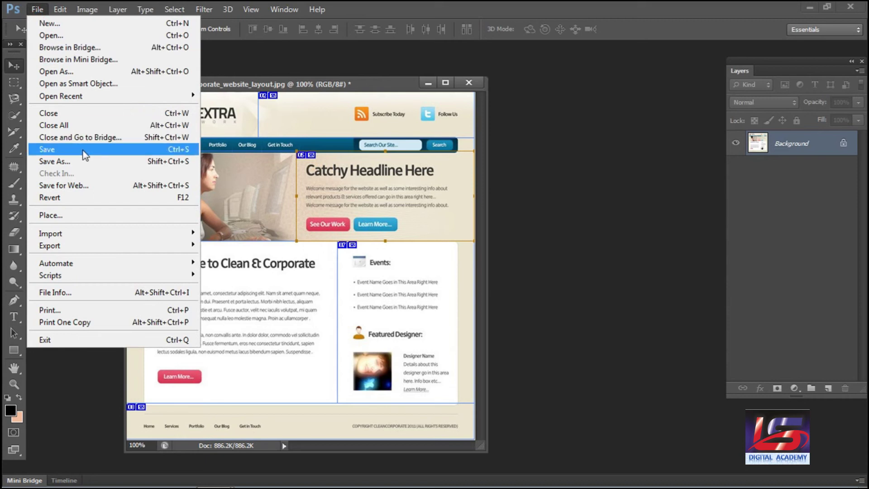
pyautogui.click(93, 188)
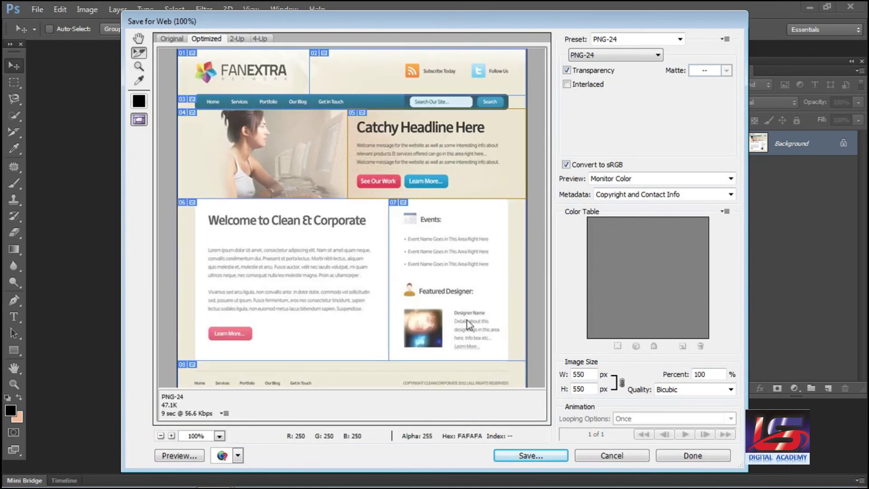
pyautogui.click(545, 456)
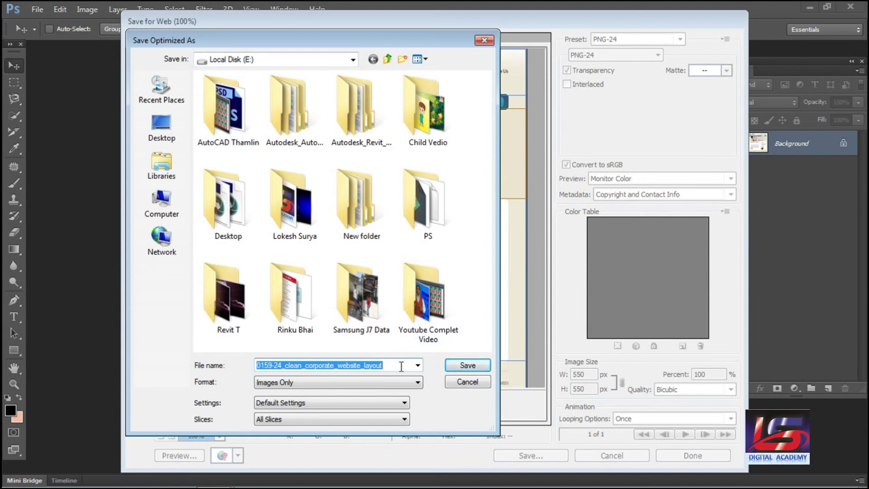
pyautogui.write('Web')
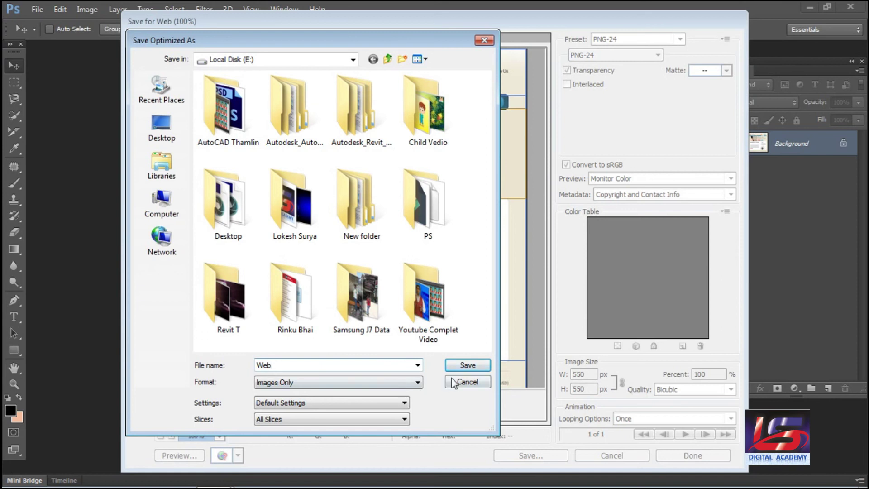
pyautogui.click(462, 368)
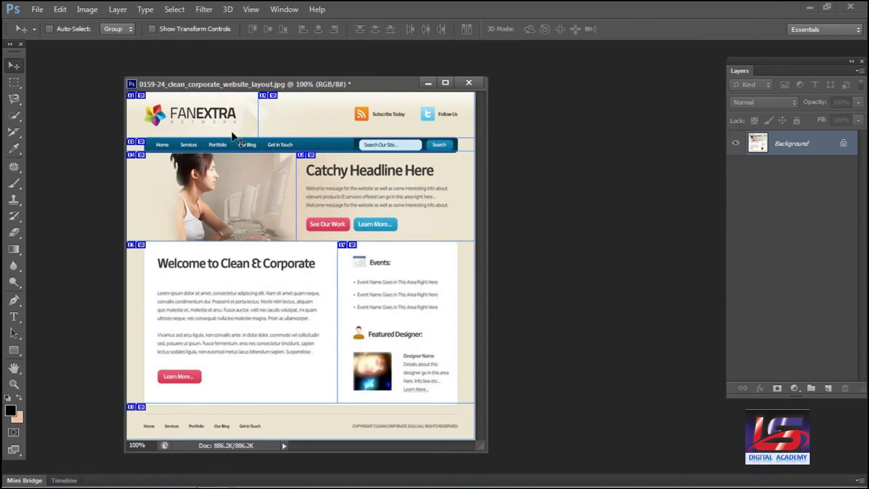
# In Explorer, open the images folder on Local Disk (E:) and select the Web_01 slice
pyautogui.click(143, 479)
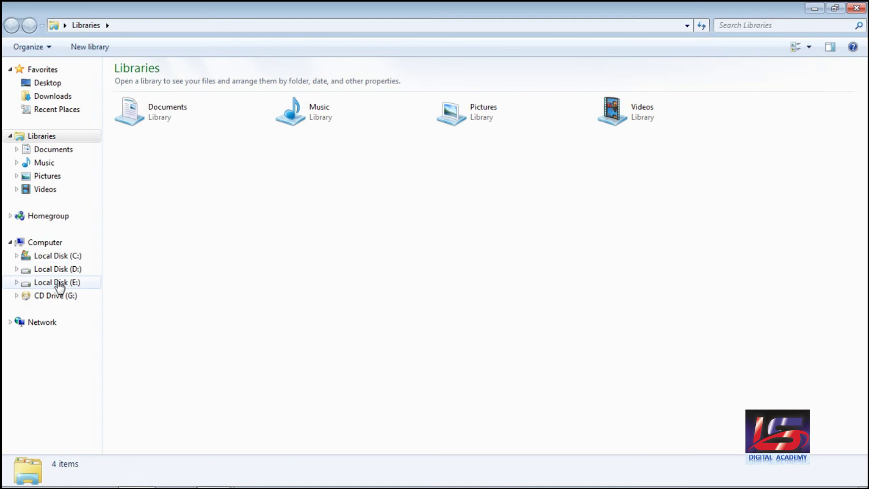
pyautogui.click(58, 282)
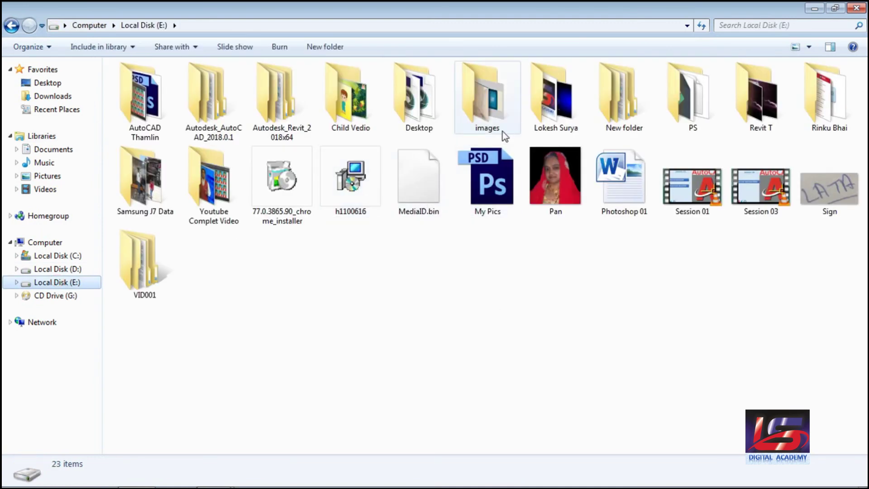
pyautogui.doubleClick(488, 109)
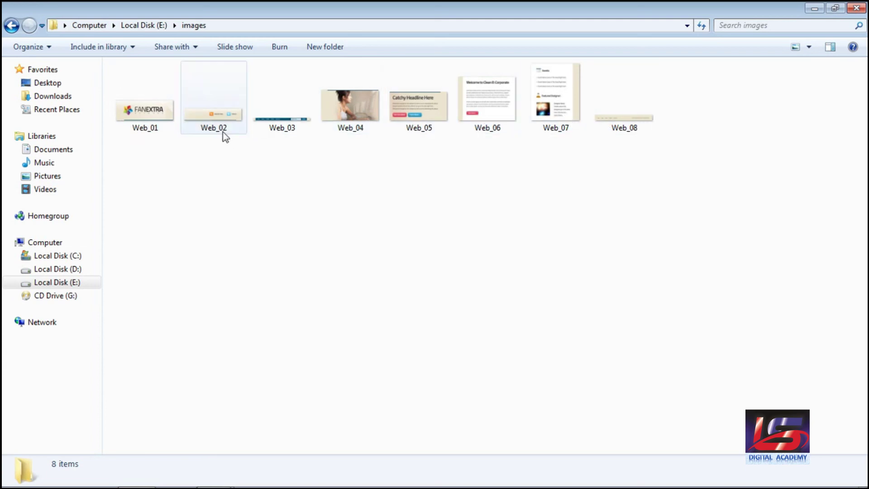
pyautogui.click(159, 119)
# Preview Web_01 in Photo Viewer, page through the Web_01–Web_08 slices, then close the viewer
pyautogui.rightClick(159, 118)
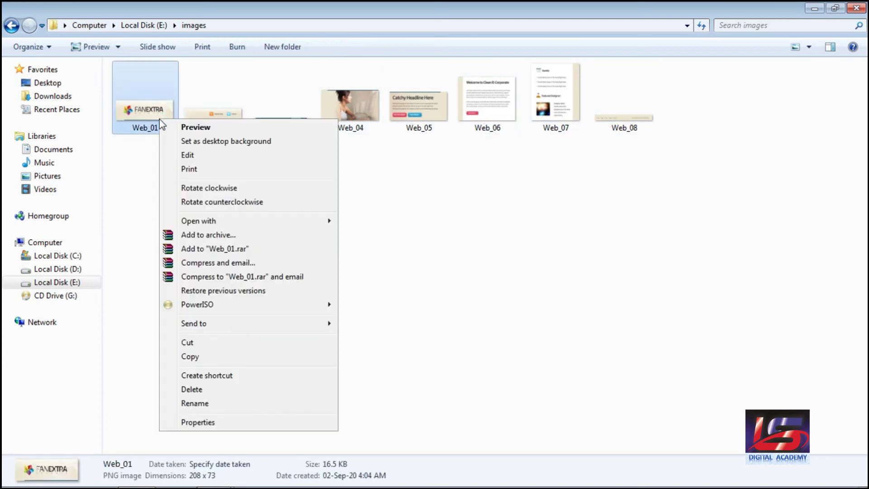
pyautogui.click(178, 126)
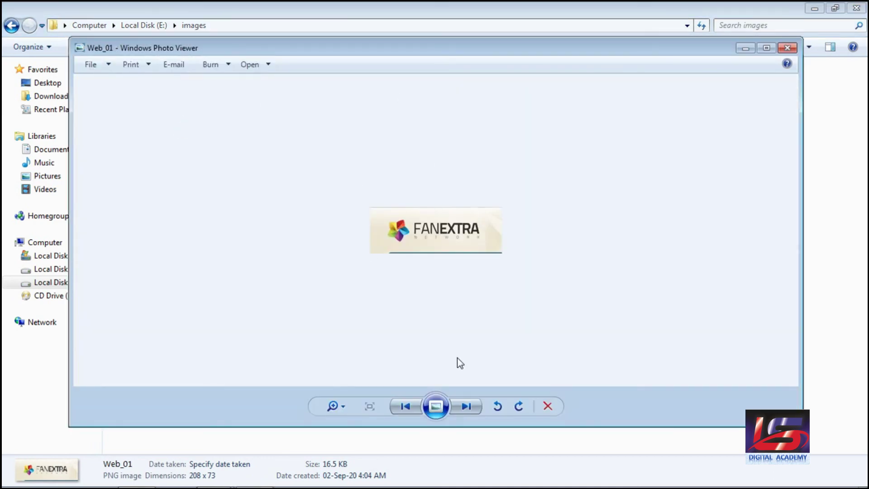
pyautogui.click(465, 401)
pyautogui.click(472, 413)
pyautogui.click(471, 413)
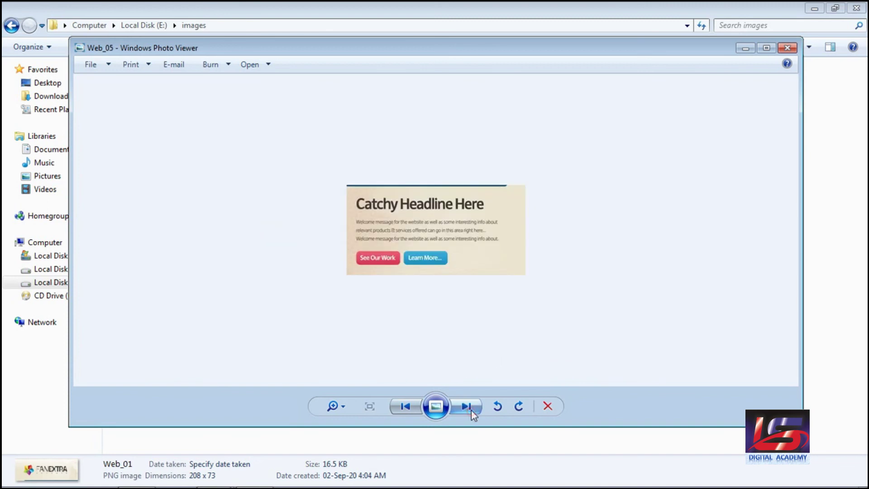
pyautogui.click(471, 411)
pyautogui.click(472, 410)
pyautogui.click(472, 410)
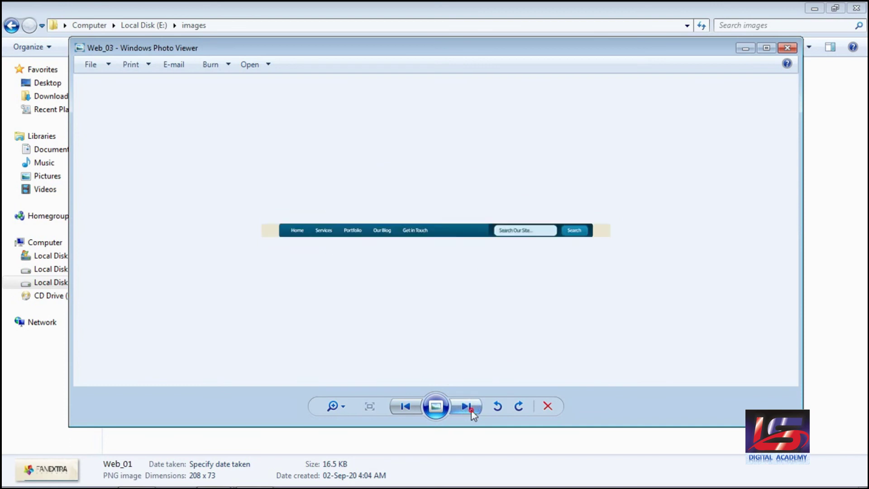
pyautogui.click(471, 411)
pyautogui.click(471, 410)
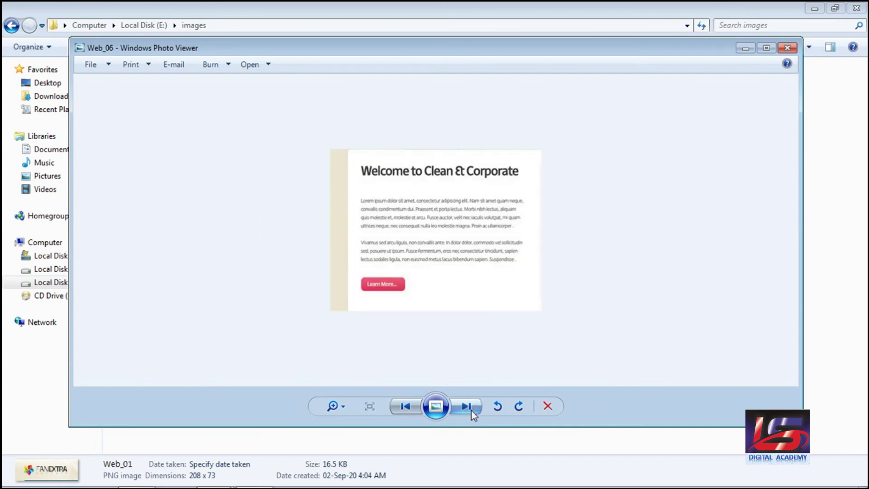
pyautogui.click(472, 411)
pyautogui.click(471, 410)
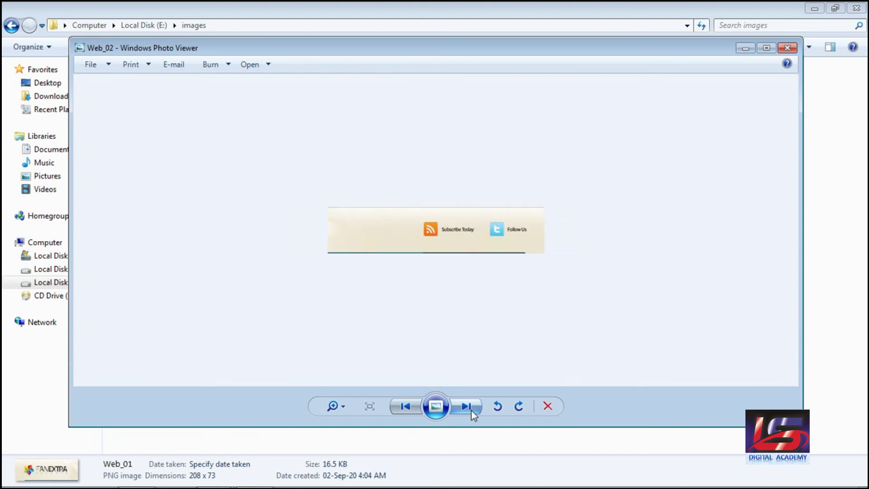
pyautogui.click(787, 49)
pyautogui.moveTo(202, 485)
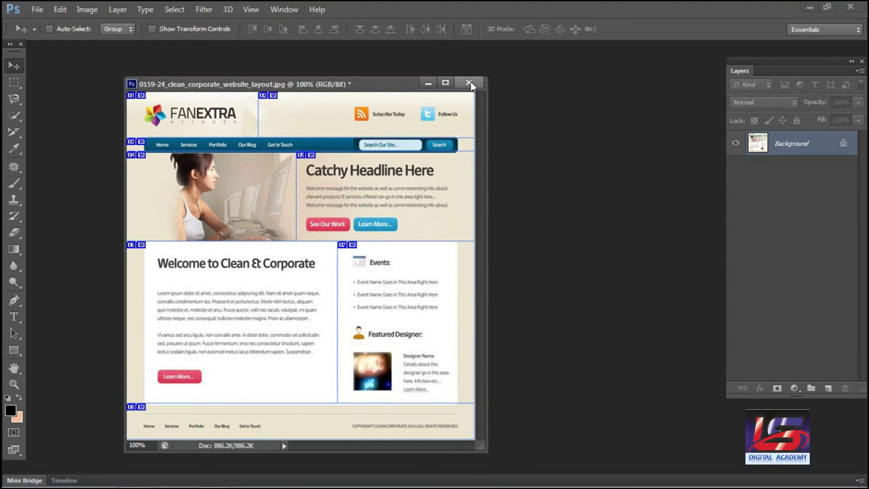
# Close the website layout discarding changes, then open the curly-haired child portrait photo
pyautogui.click(469, 82)
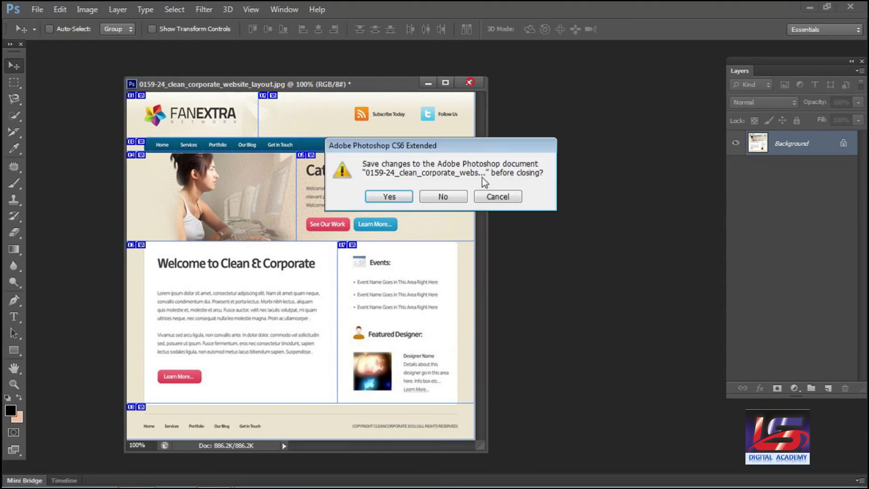
pyautogui.click(443, 198)
pyautogui.doubleClick(367, 189)
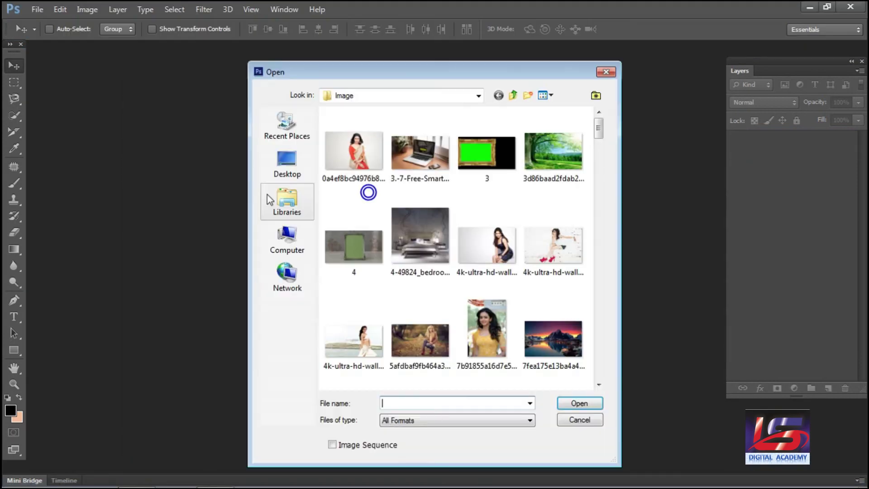
pyautogui.moveTo(598, 128); pyautogui.dragTo(608, 249)
pyautogui.click(499, 188)
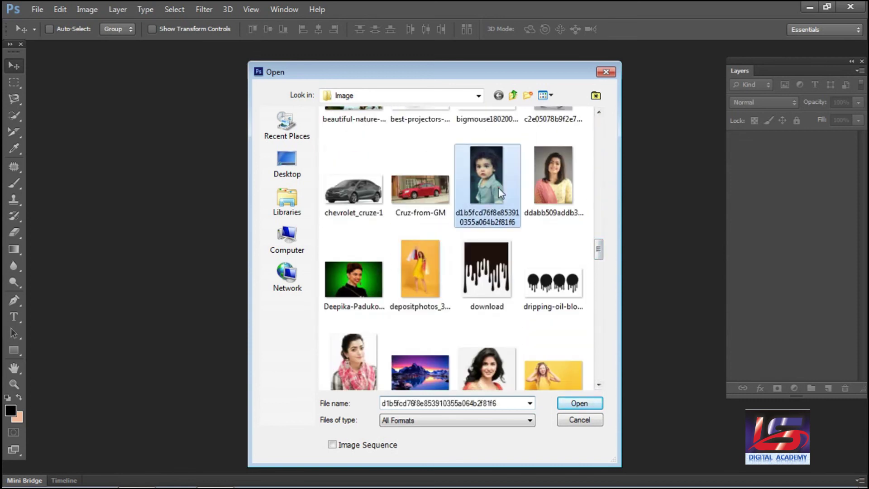
pyautogui.click(571, 402)
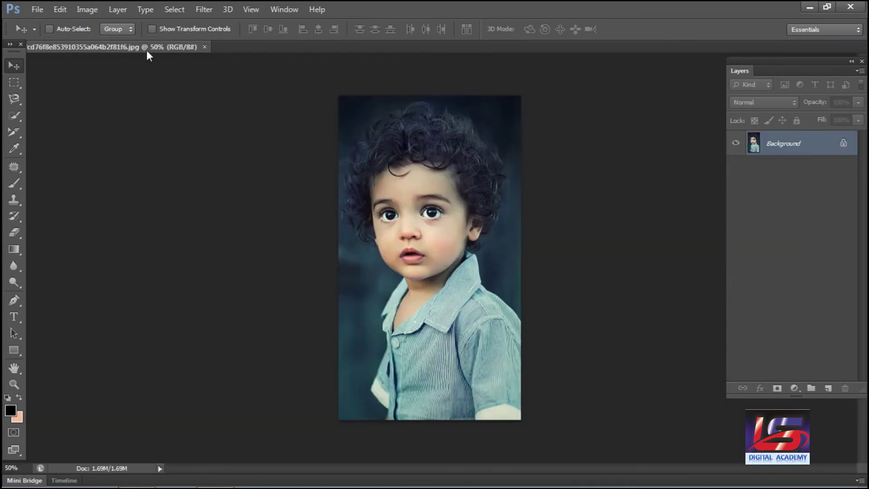
# Float the portrait in its own window and draw slices over it with the Slice Tool
pyautogui.click(147, 51)
pyautogui.moveTo(224, 92); pyautogui.dragTo(225, 92)
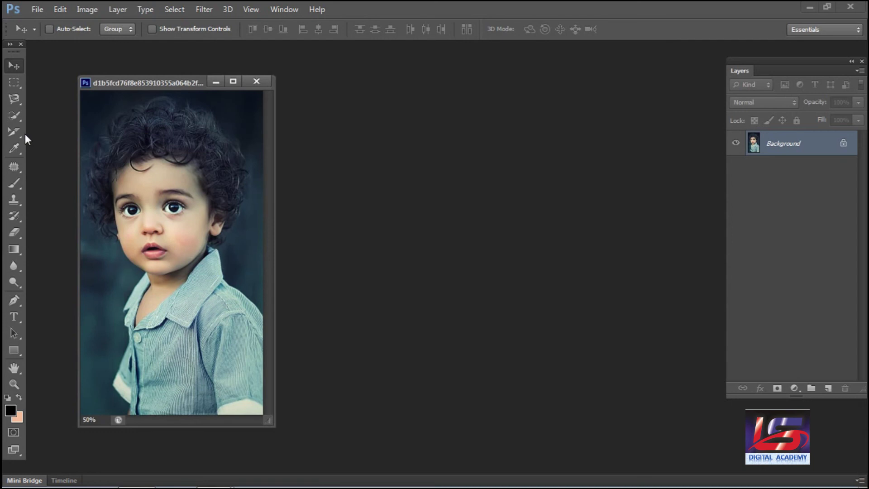
pyautogui.click(14, 132)
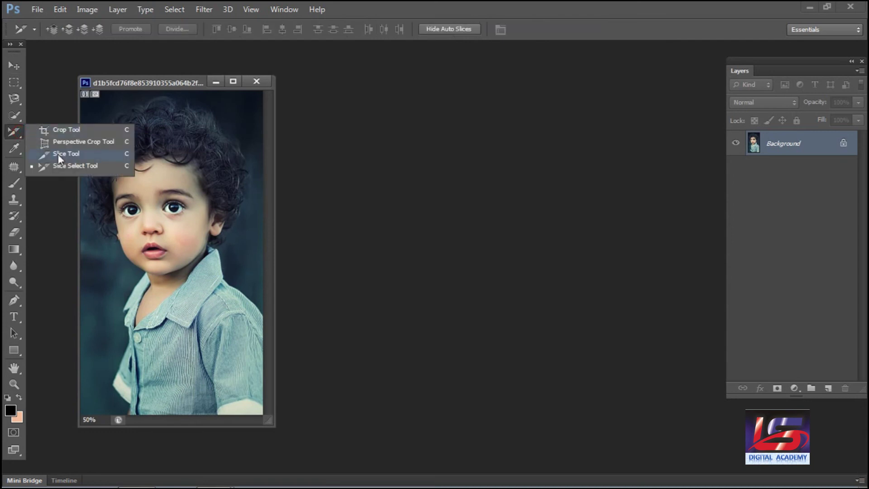
pyautogui.click(58, 154)
pyautogui.moveTo(139, 94); pyautogui.dragTo(172, 338)
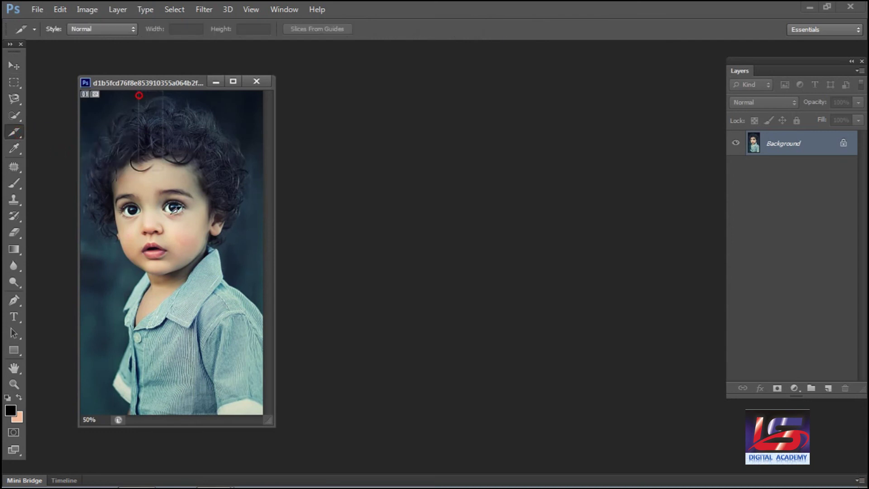
pyautogui.moveTo(171, 419); pyautogui.dragTo(170, 415)
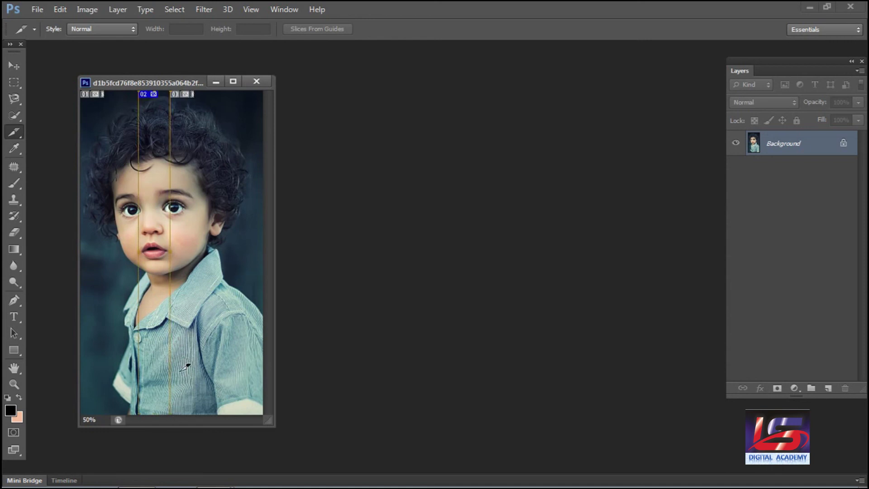
pyautogui.moveTo(87, 207); pyautogui.dragTo(277, 293)
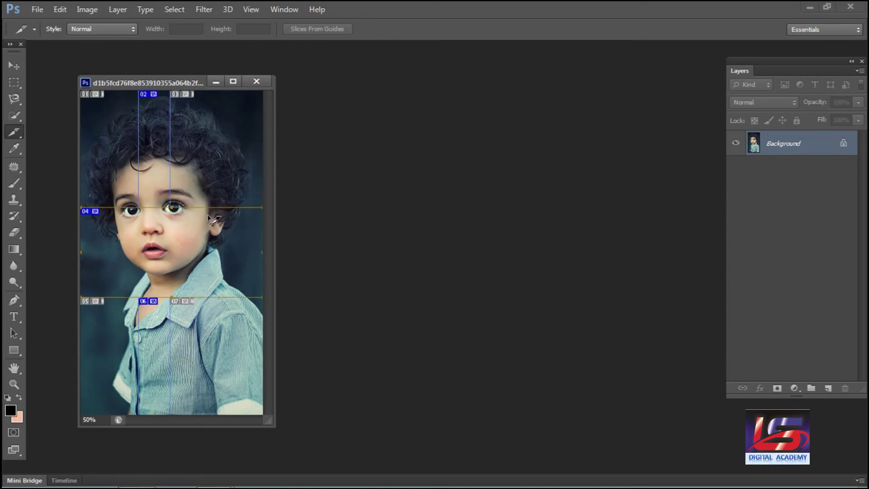
# With the Slice Select Tool, raise the horizontal slice boundaries to the forehead and chin
pyautogui.rightClick(14, 134)
pyautogui.click(58, 164)
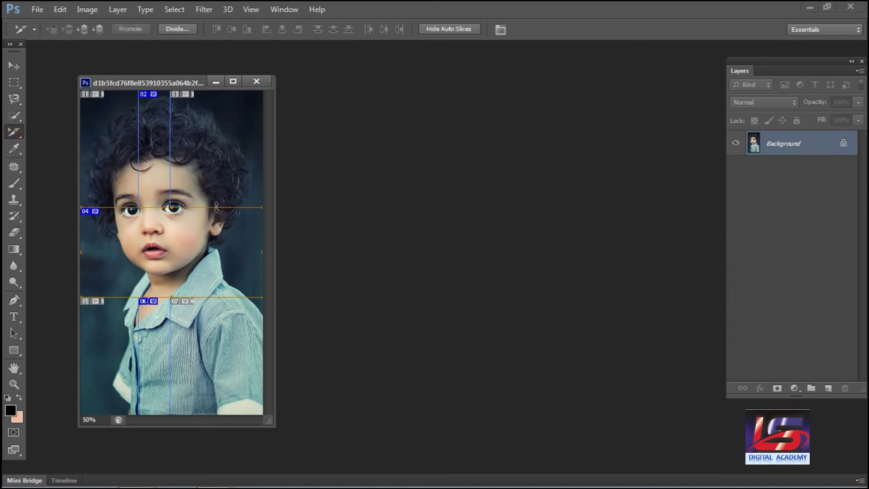
pyautogui.moveTo(174, 207); pyautogui.dragTo(173, 177)
pyautogui.moveTo(167, 298); pyautogui.dragTo(168, 275)
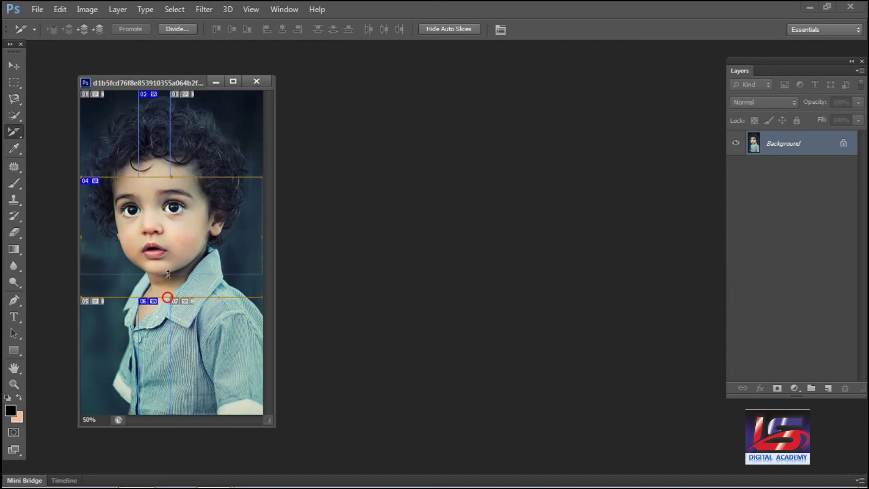
pyautogui.click(138, 148)
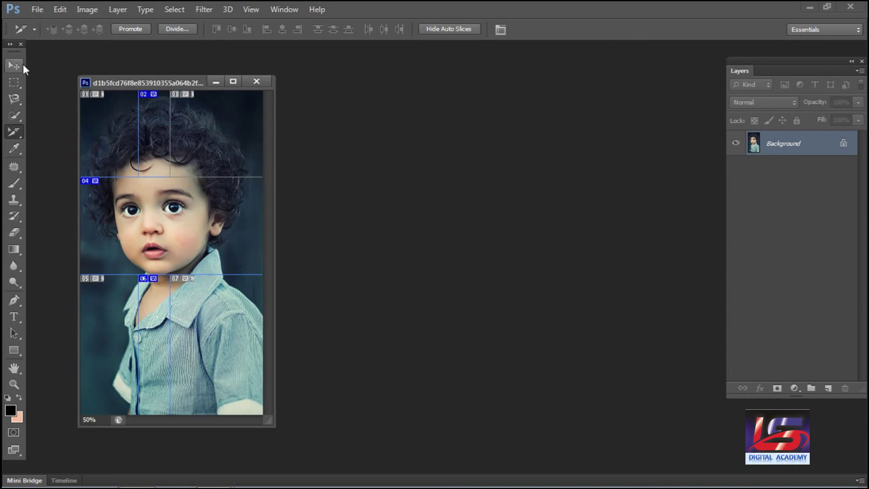
# Save for Web with the PNG-24 preset, exporting all slices as images only named 'Ok'
pyautogui.click(37, 9)
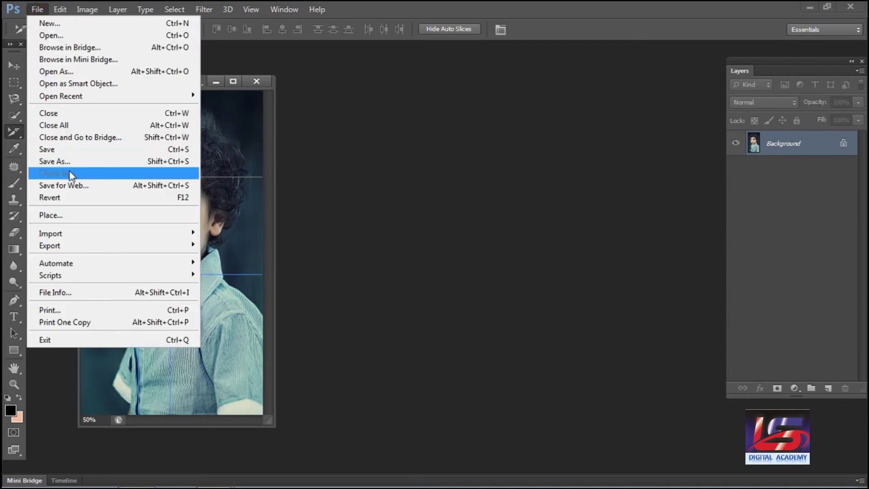
pyautogui.click(84, 182)
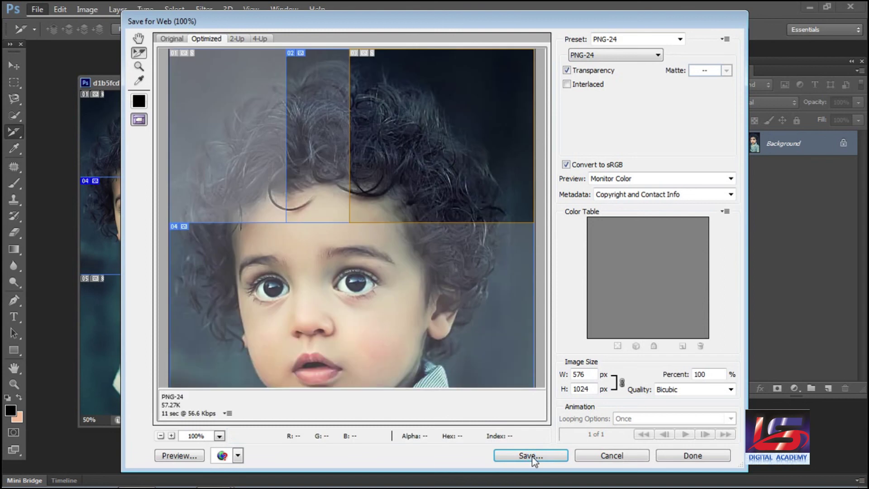
pyautogui.click(531, 456)
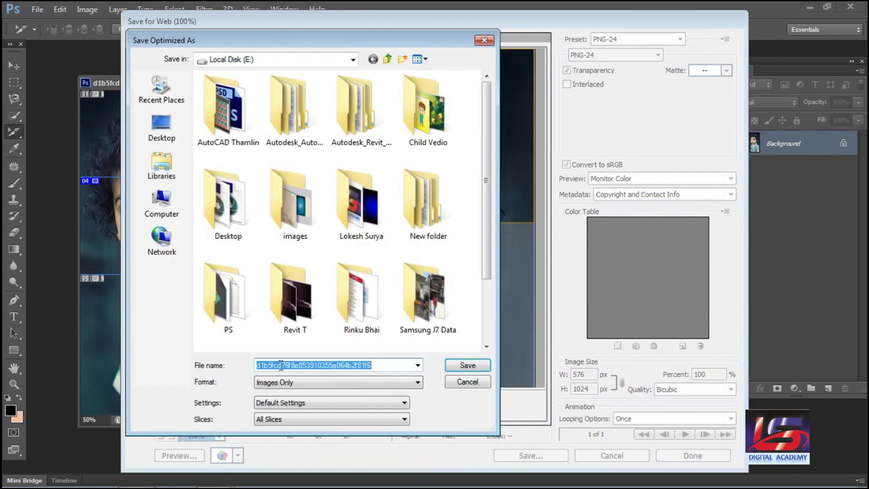
pyautogui.write('Ok')
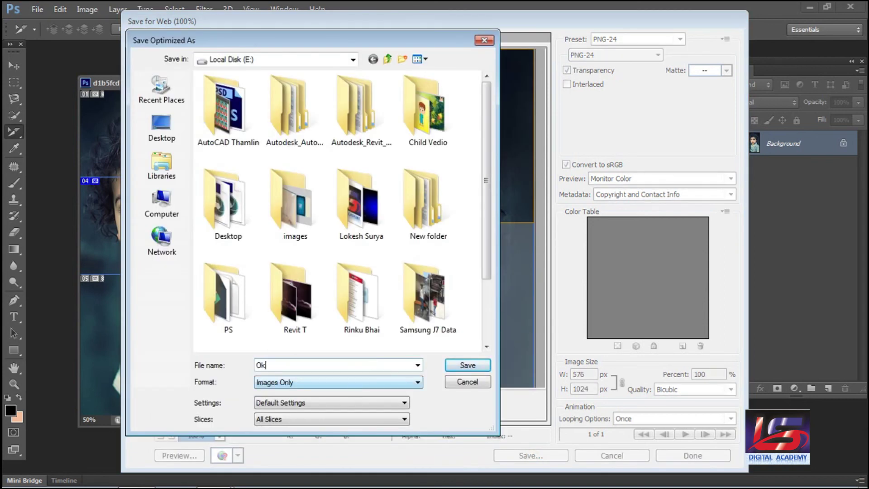
pyautogui.click(468, 365)
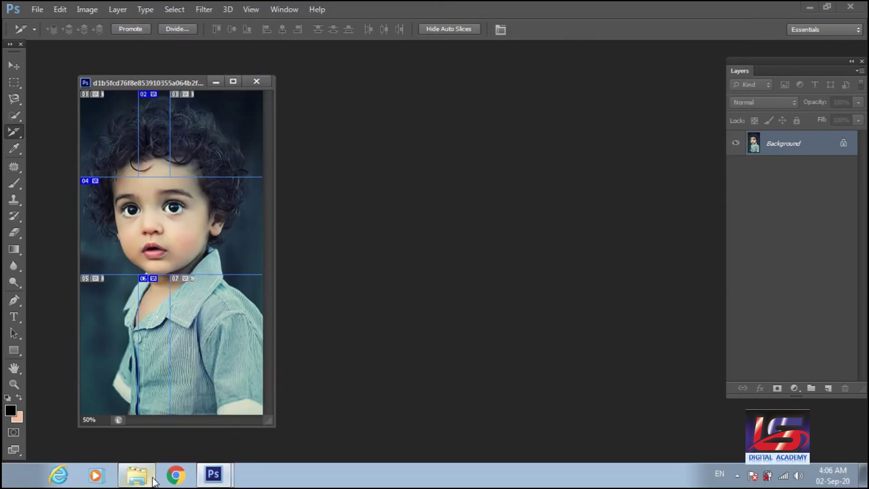
pyautogui.click(138, 476)
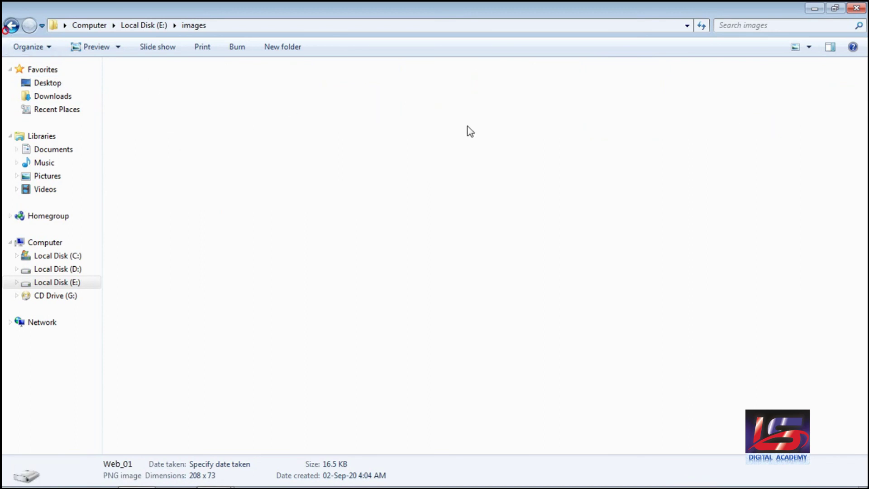
# Reload the images folder to show Ok_01–Ok_07 beside the Web slices, and preview Ok_01
pyautogui.press('BackSpace')
pyautogui.doubleClick(494, 128)
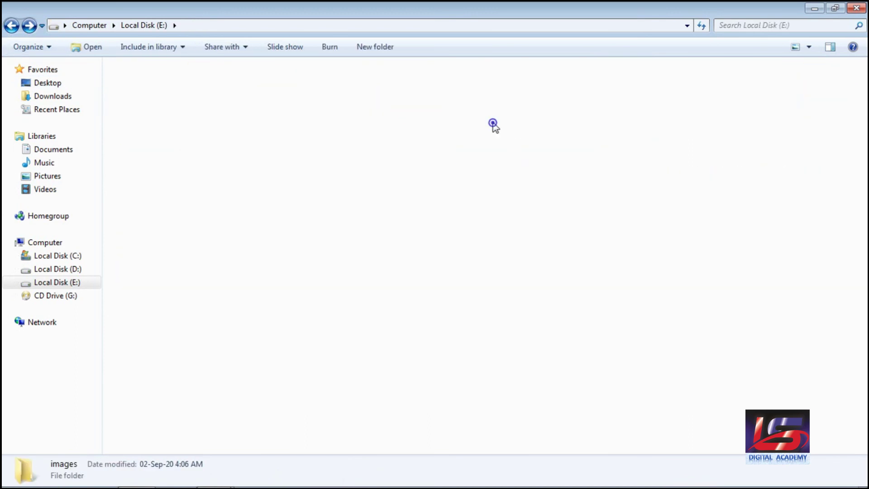
pyautogui.click(495, 282)
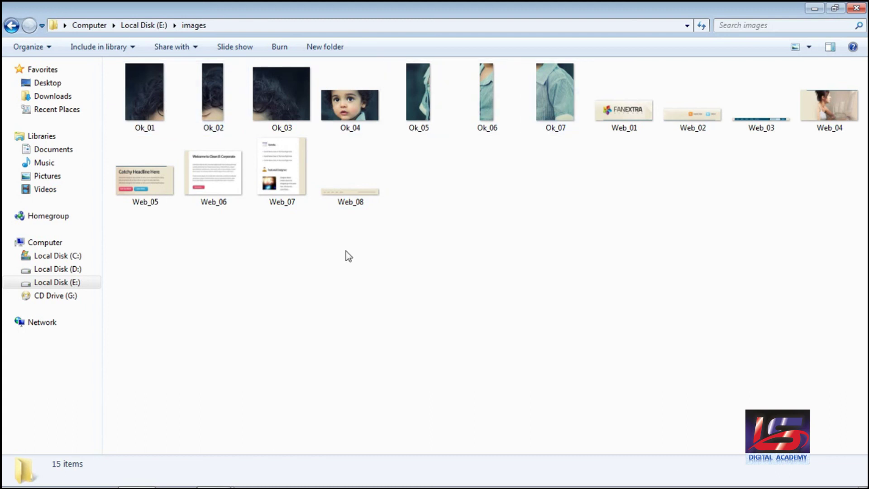
pyautogui.rightClick(145, 97)
pyautogui.click(156, 105)
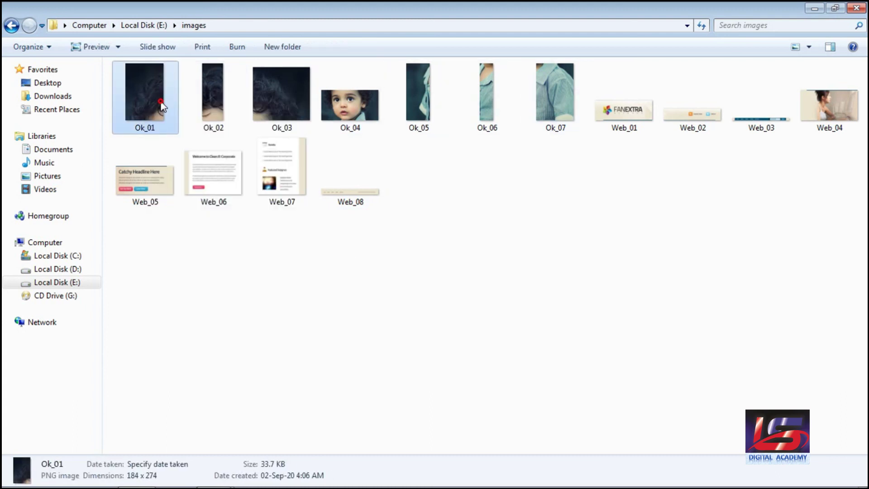
# Page forward through the Ok slices to Web_01, then back to Ok_01
pyautogui.click(466, 407)
pyautogui.click(466, 407)
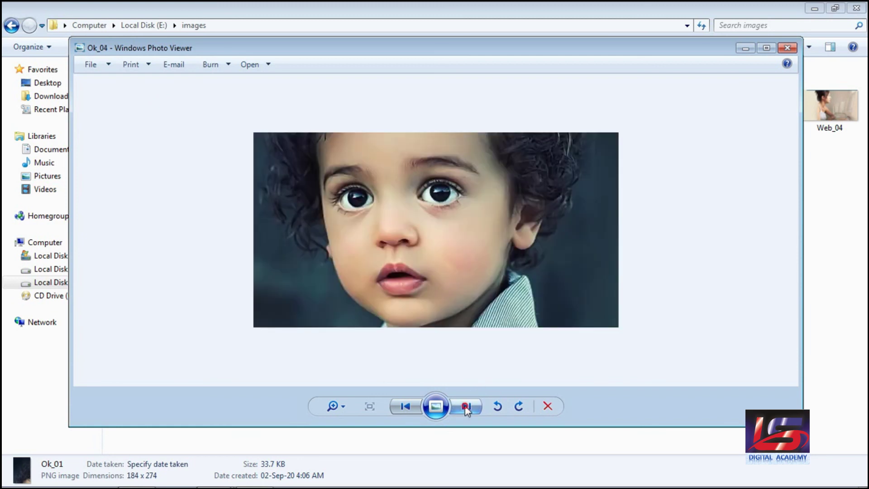
pyautogui.click(466, 407)
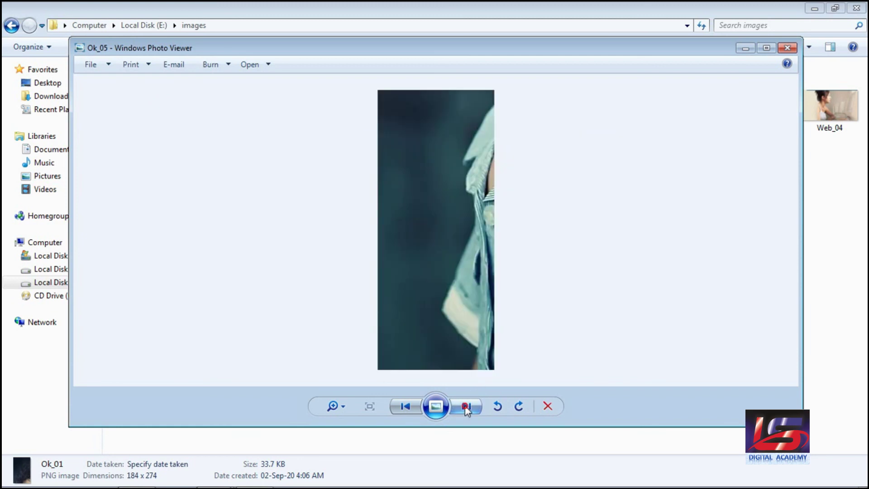
pyautogui.click(466, 407)
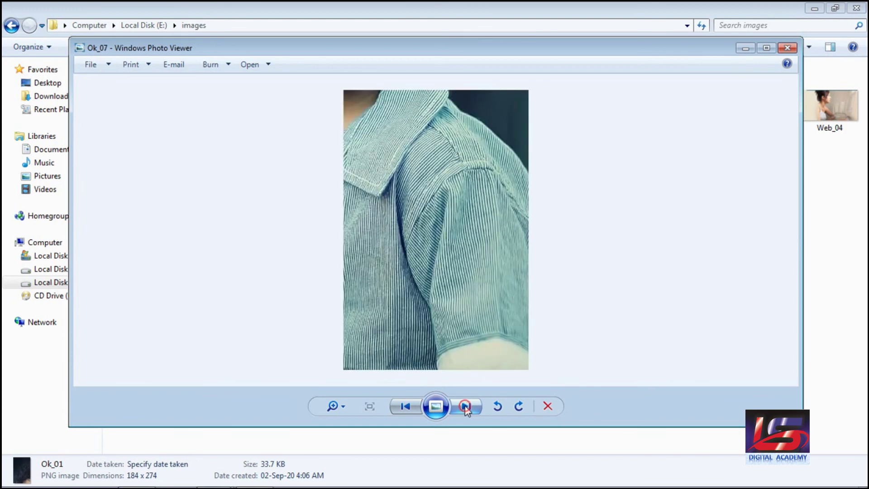
pyautogui.click(467, 406)
pyautogui.click(418, 406)
pyautogui.click(405, 408)
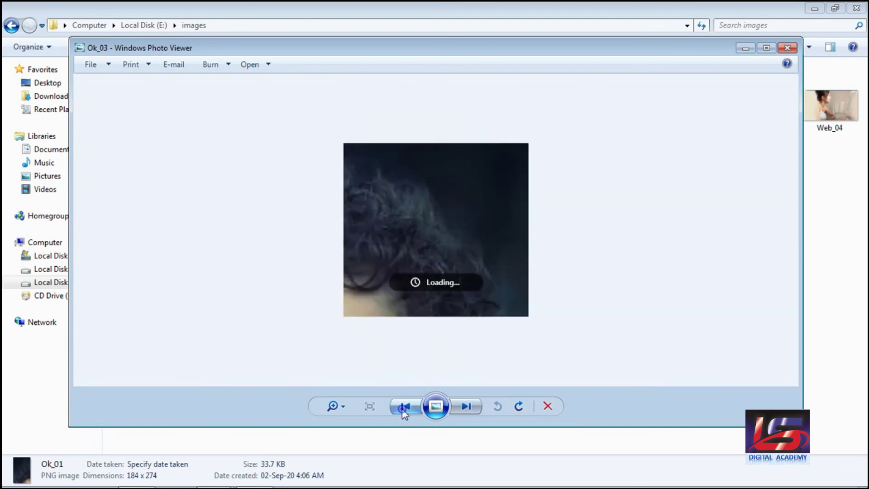
pyautogui.click(404, 407)
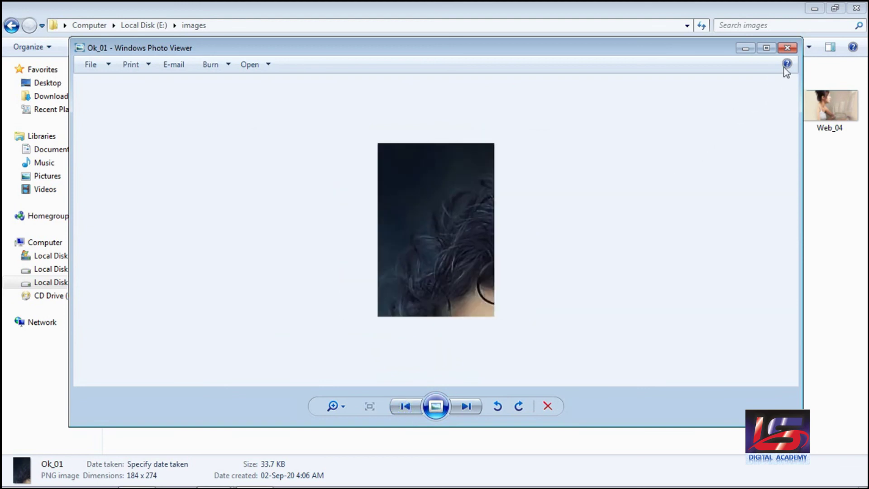
# Close Photo Viewer and return Explorer to the root of Local Disk (E:)
pyautogui.click(787, 48)
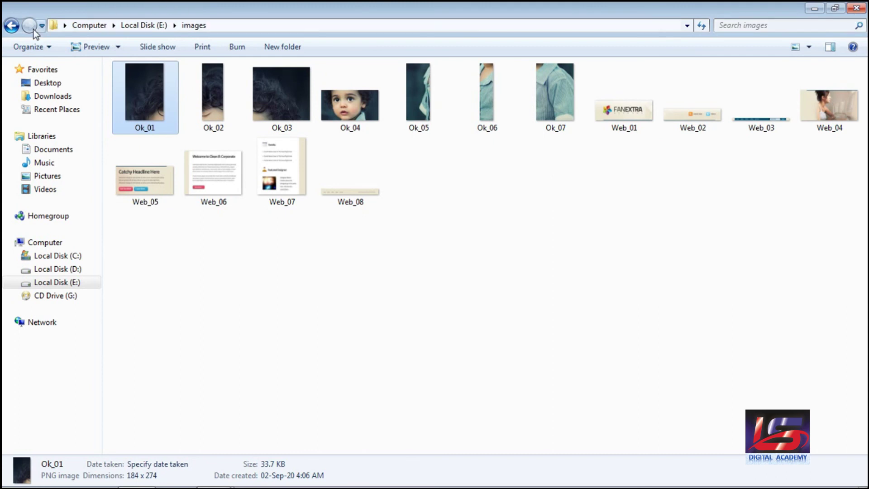
pyautogui.click(12, 26)
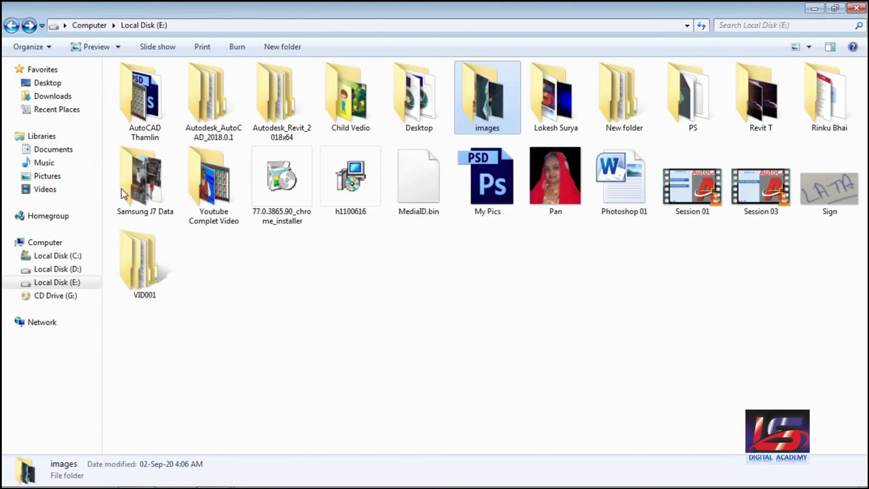
pyautogui.click(154, 284)
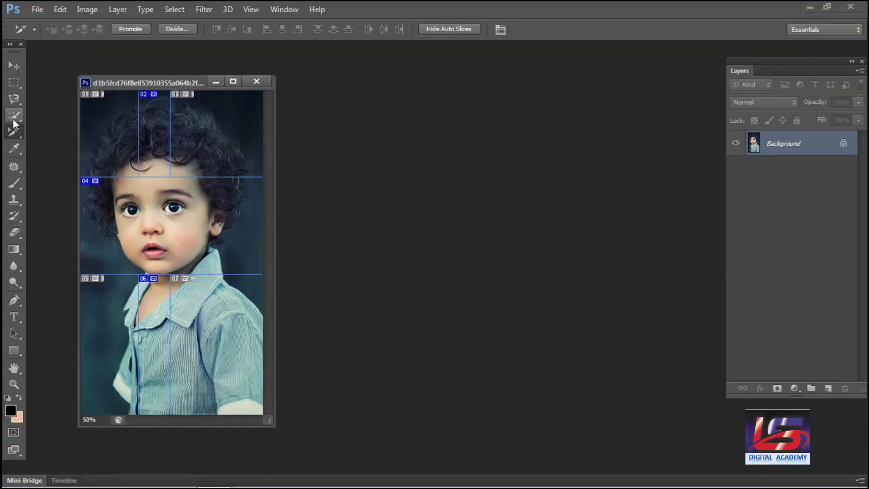
# Back on the sliced portrait, expand the crop and slice tool group in the toolbar
pyautogui.rightClick(23, 135)
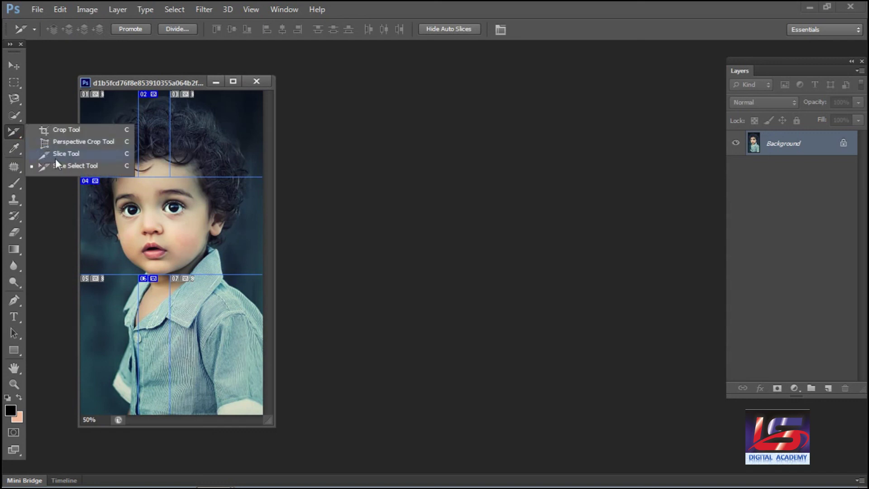